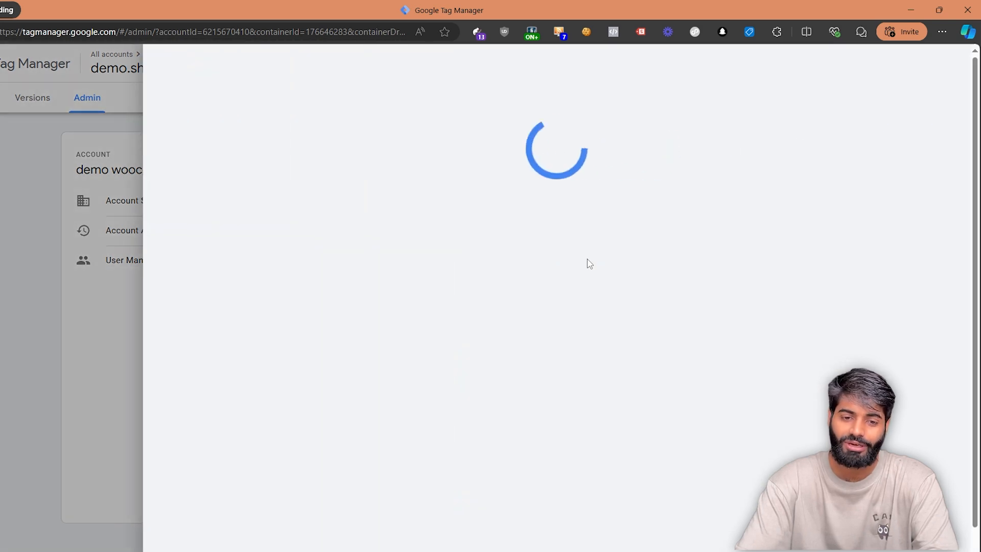
- Open the container-level User Management to check which permission the account has on the container
click(57, 384)
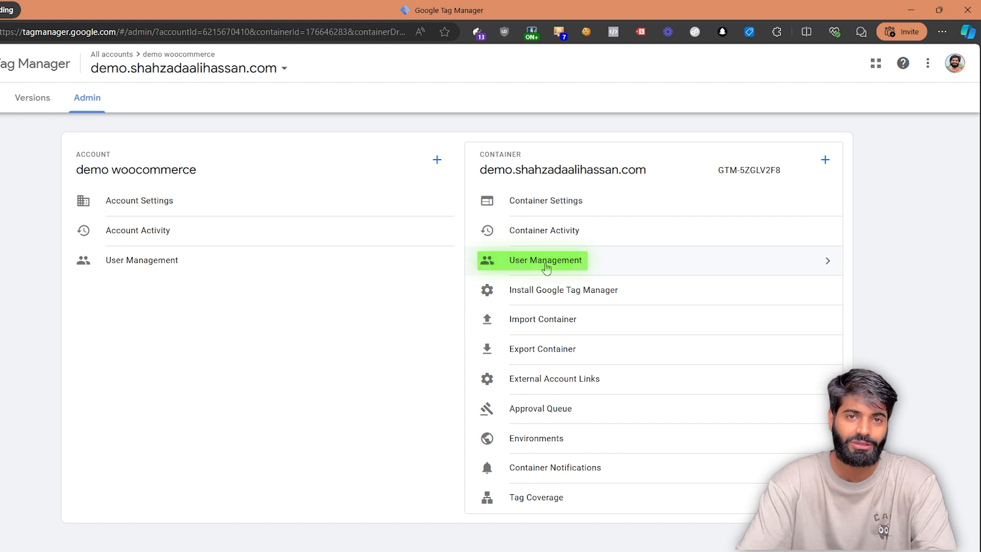
click(546, 267)
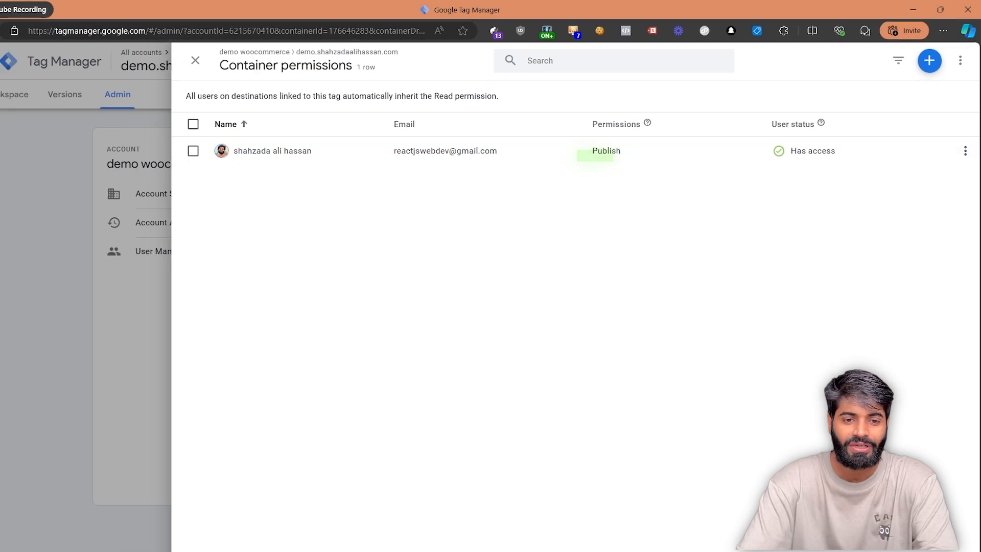
- Switch to Google Ads and review the user's access level under the Access and security admin page
click(20, 108)
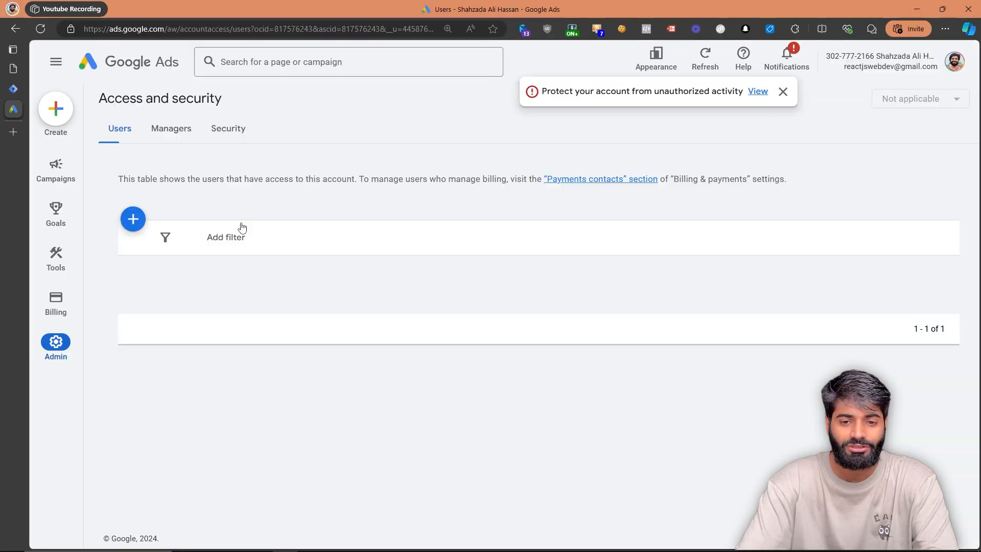
mouse_move(56, 347)
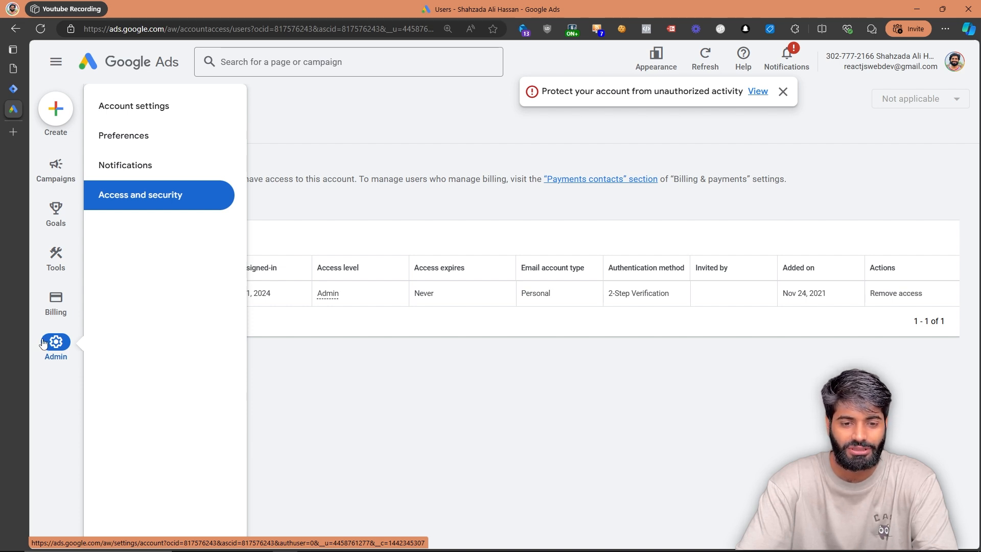
click(154, 206)
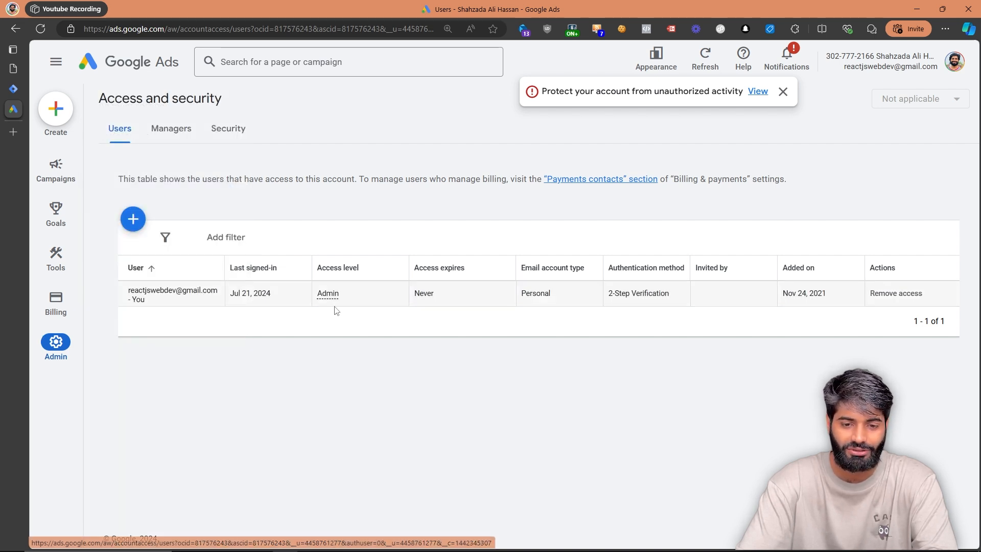
drag(136, 294, 33, 297)
drag(286, 306, 244, 304)
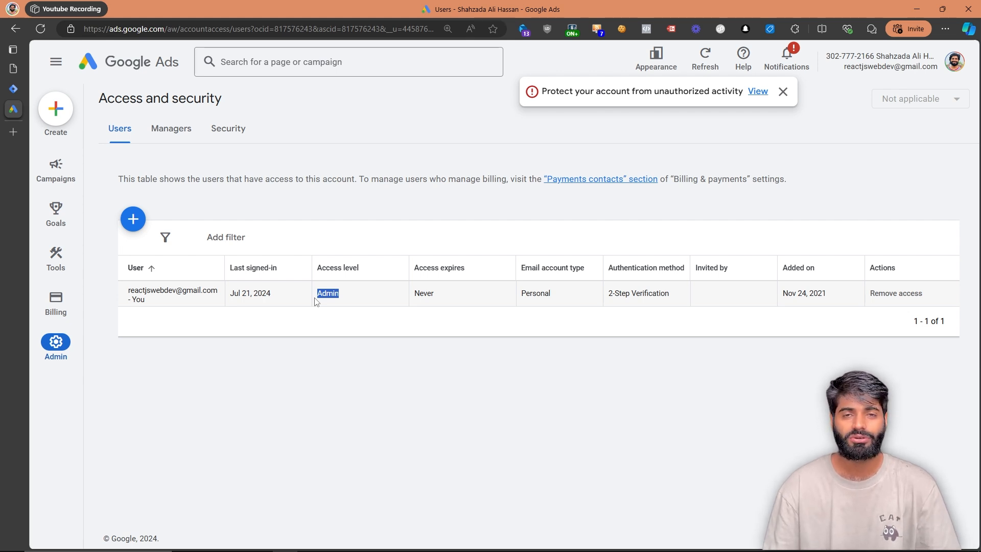
- Switch to the WordPress admin, search the plugin directory for gtm4wp, and install and activate the GTM4WP plugin
mouse_move(20, 75)
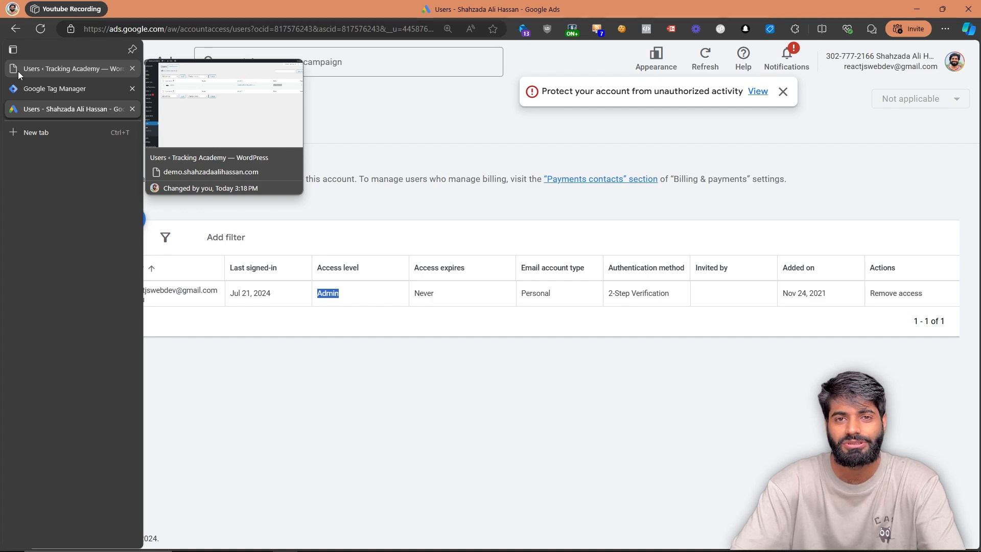
click(19, 71)
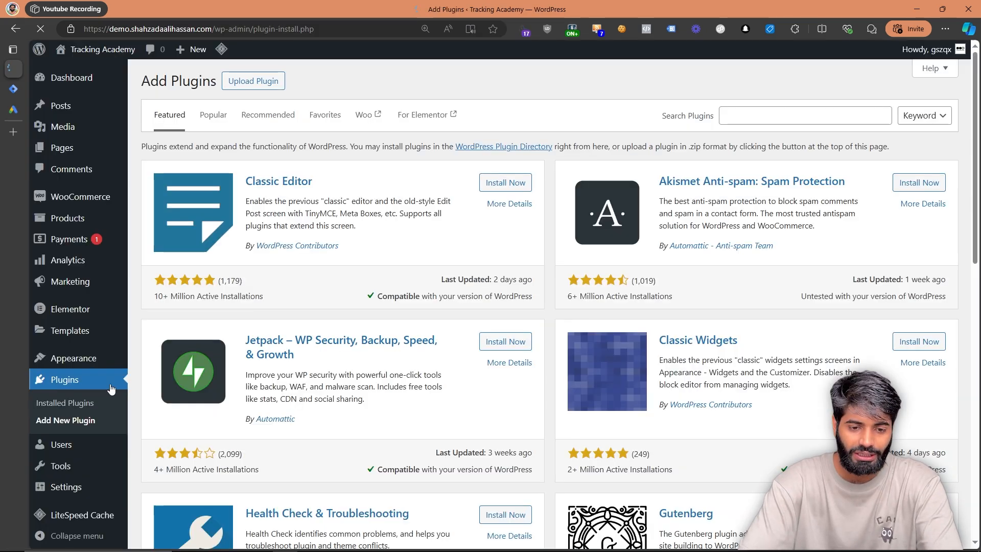
click(92, 429)
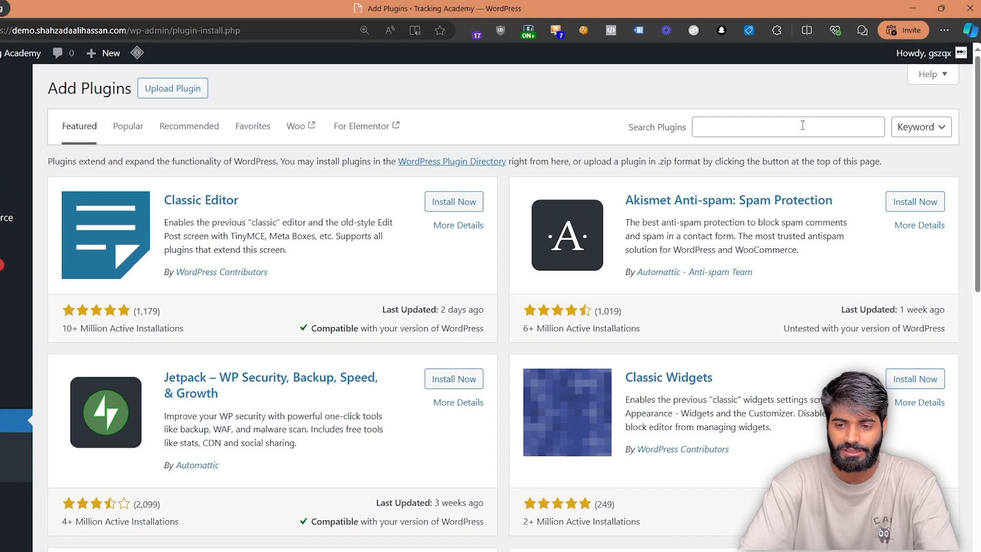
click(816, 115)
text(gtm)
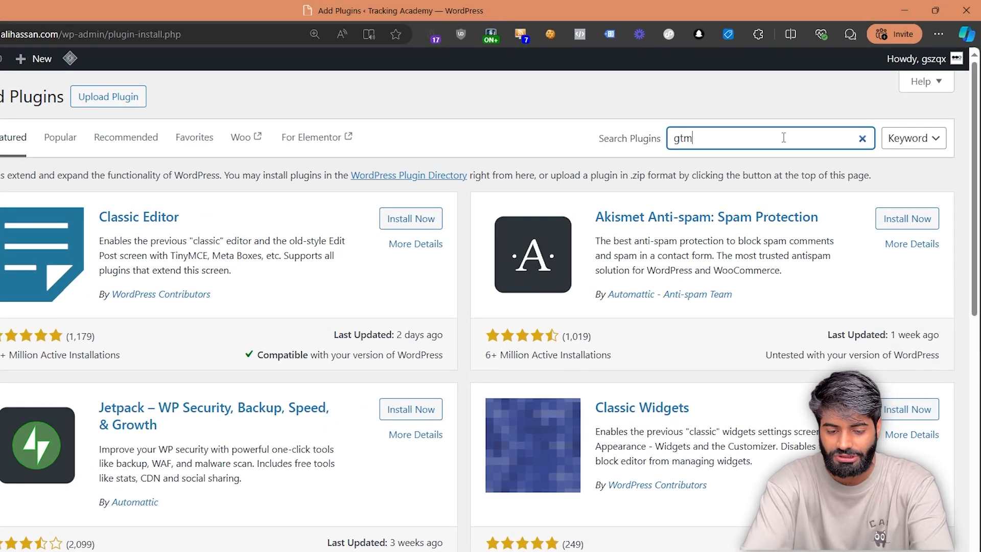
text(4wp)
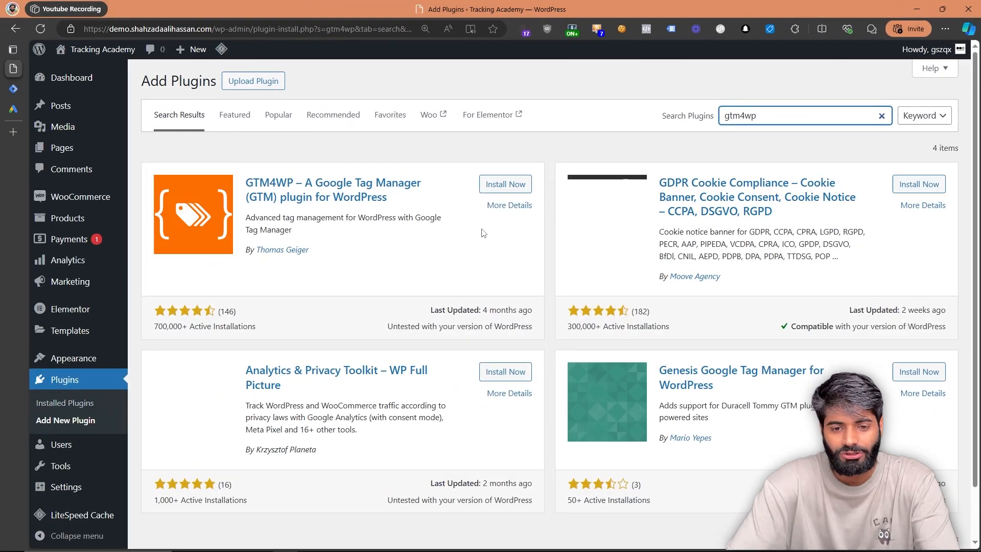
click(506, 185)
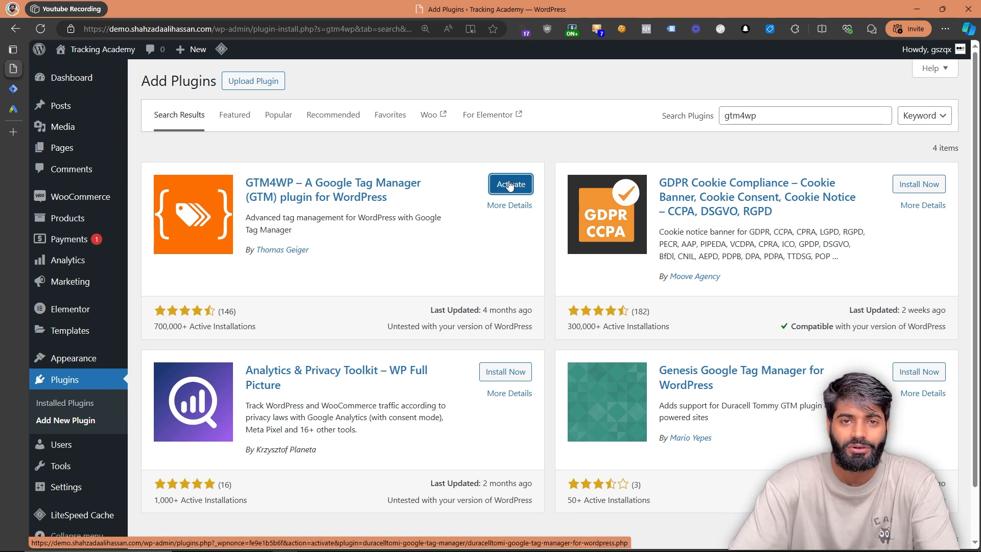
click(509, 186)
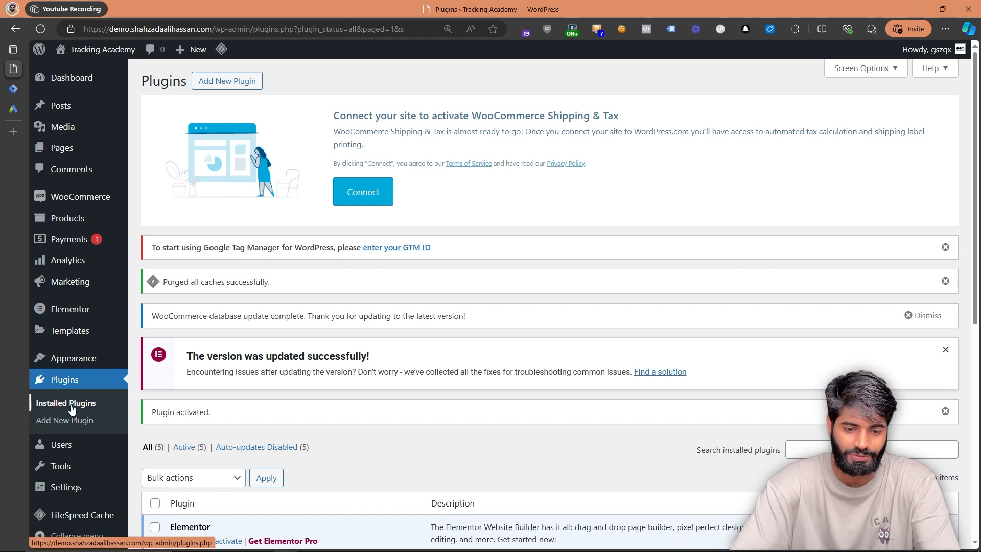
- Open the settings of the installed GTM4WP plugin and locate its Google Tag Manager ID field
scroll(305, 377, down, 4)
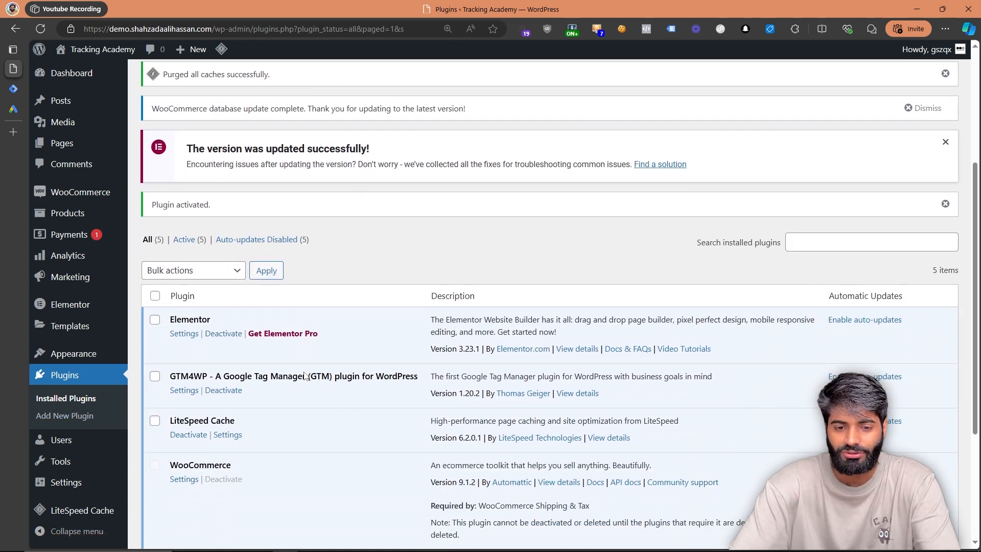
click(183, 391)
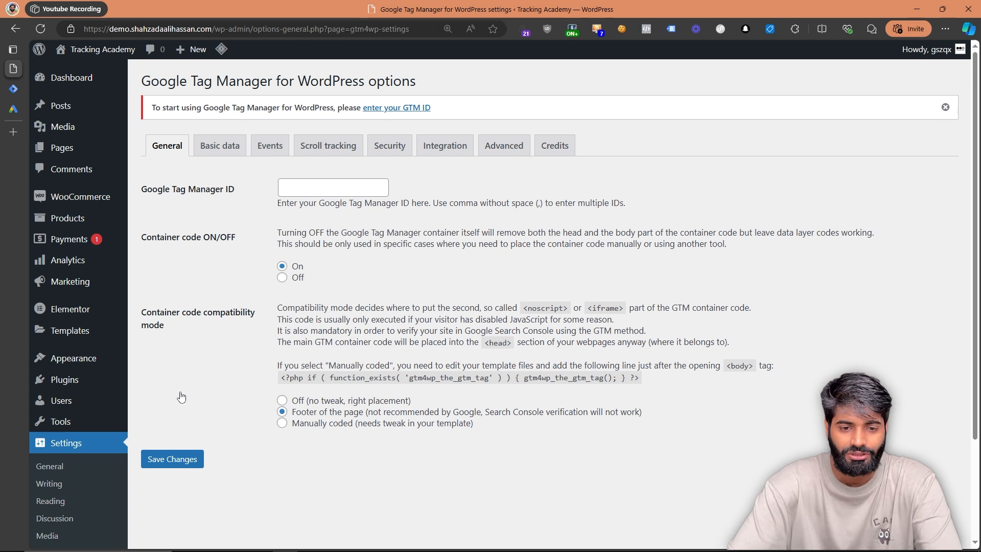
drag(237, 191, 138, 196)
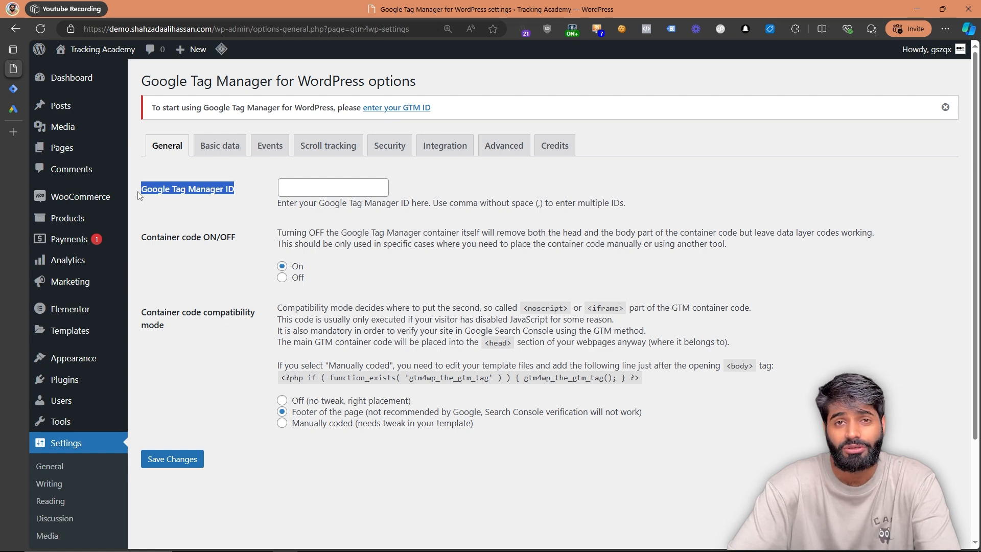
- Switch to Google Tag Manager, close the container permissions, and copy the container's GTM ID
click(14, 88)
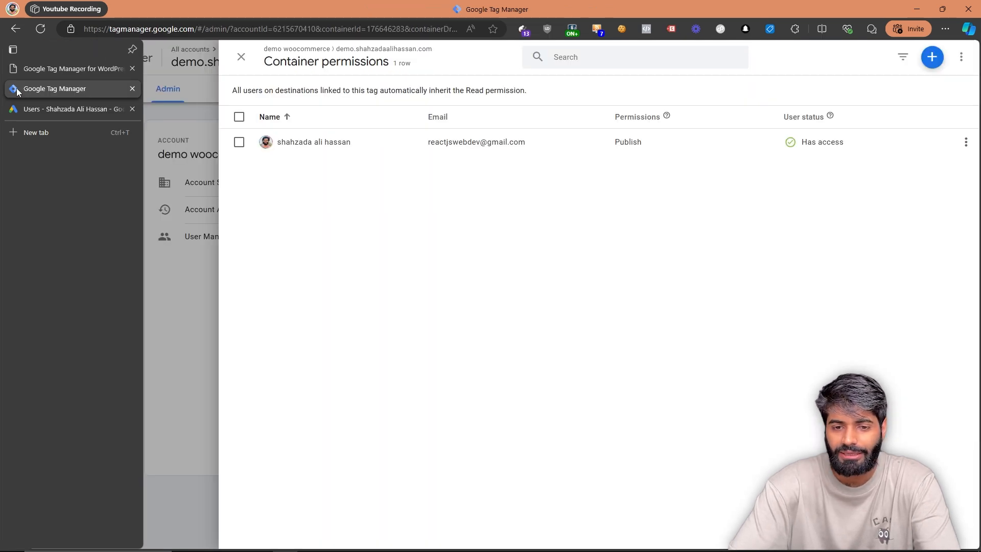
click(241, 57)
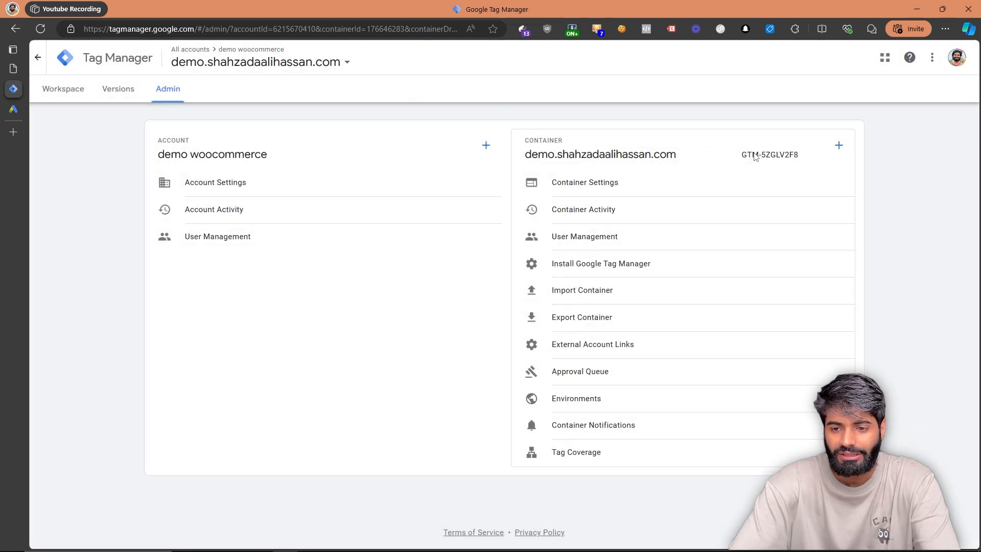
drag(801, 159, 743, 159)
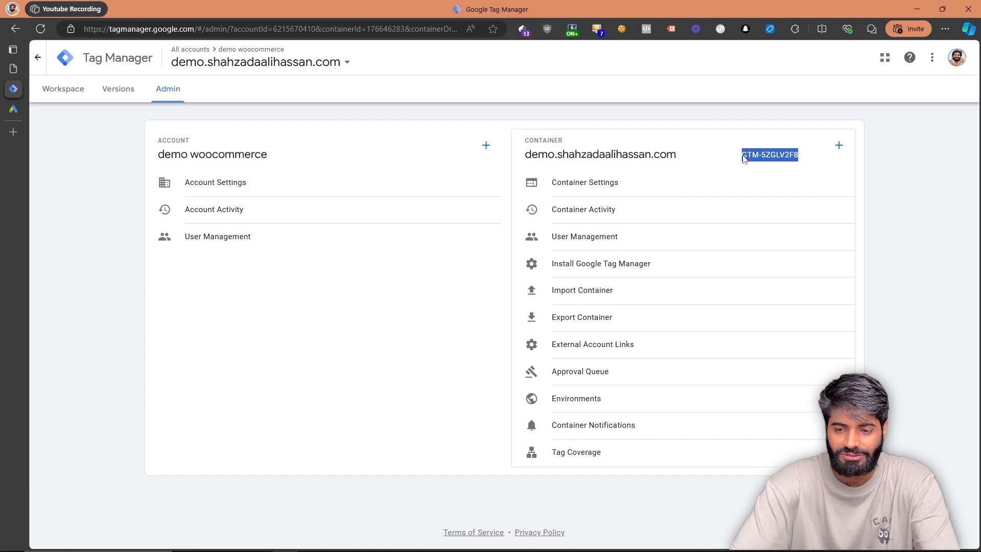
right_click(764, 161)
click(777, 167)
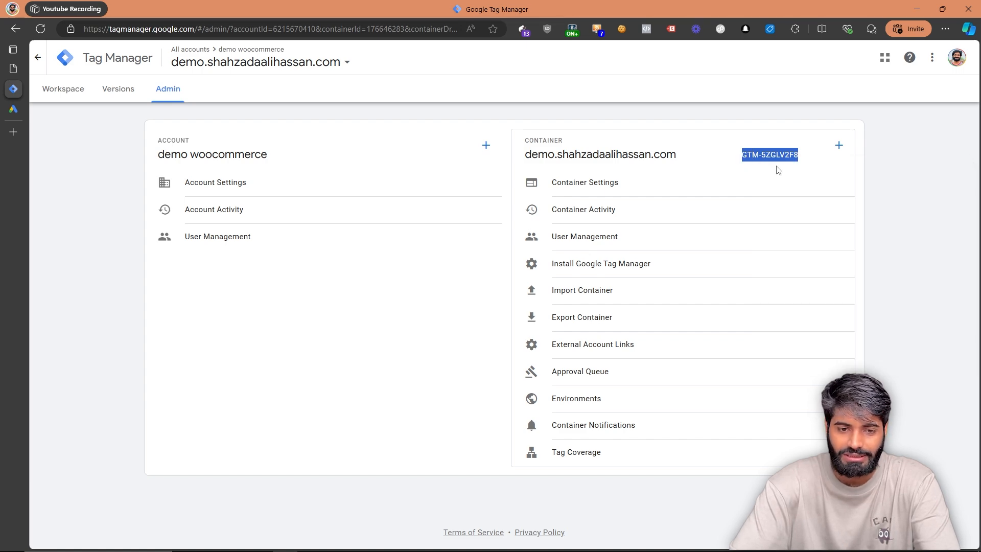
- In the WordPress plugin settings, paste the Google Tag Manager ID, set container code to On and compatibility mode to Off, and save
click(13, 69)
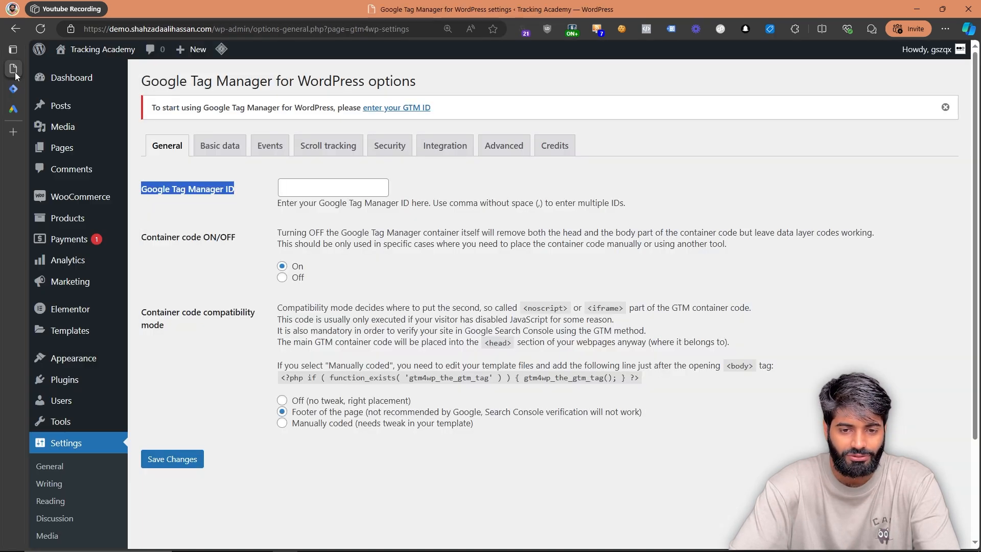
click(292, 187)
key(ctrl+v)
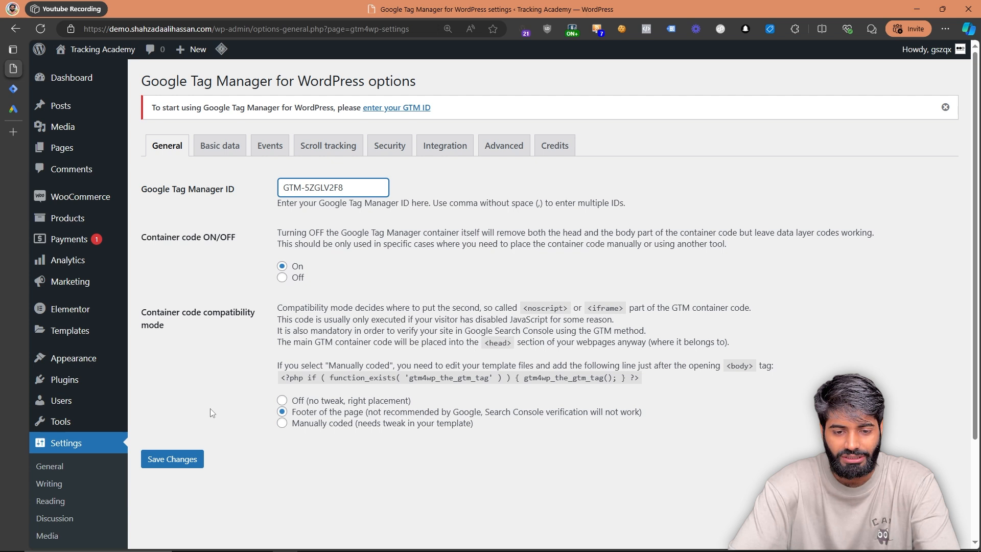
click(284, 269)
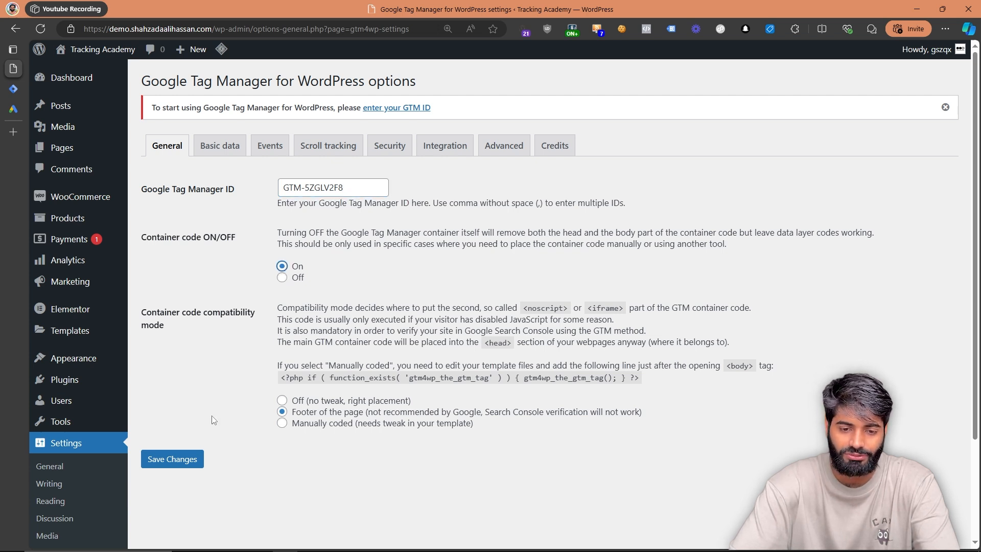
click(187, 459)
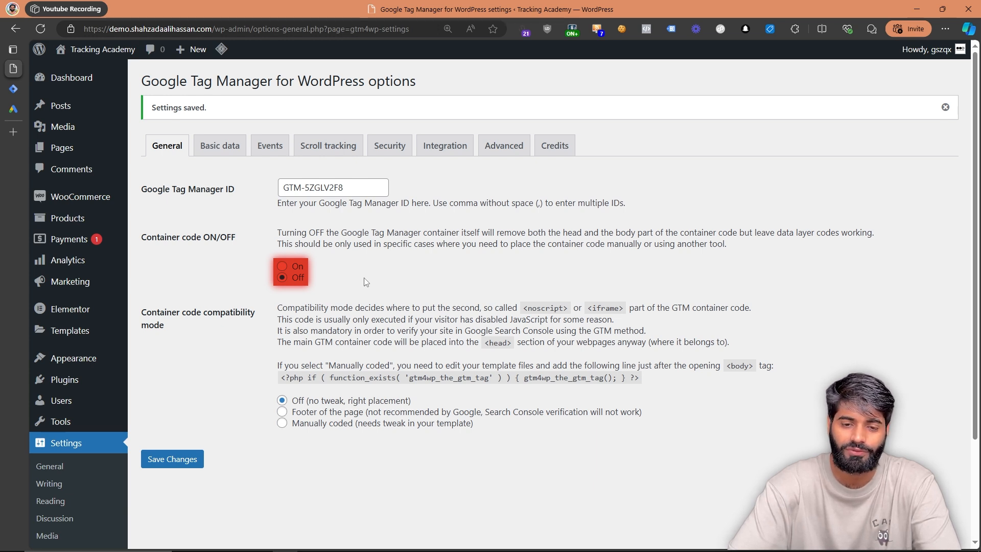
click(282, 267)
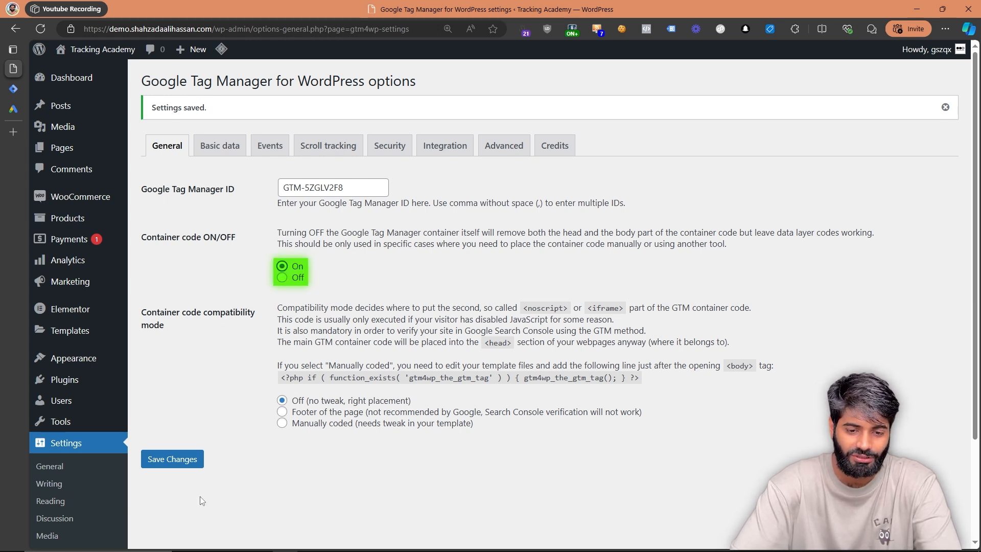
click(178, 464)
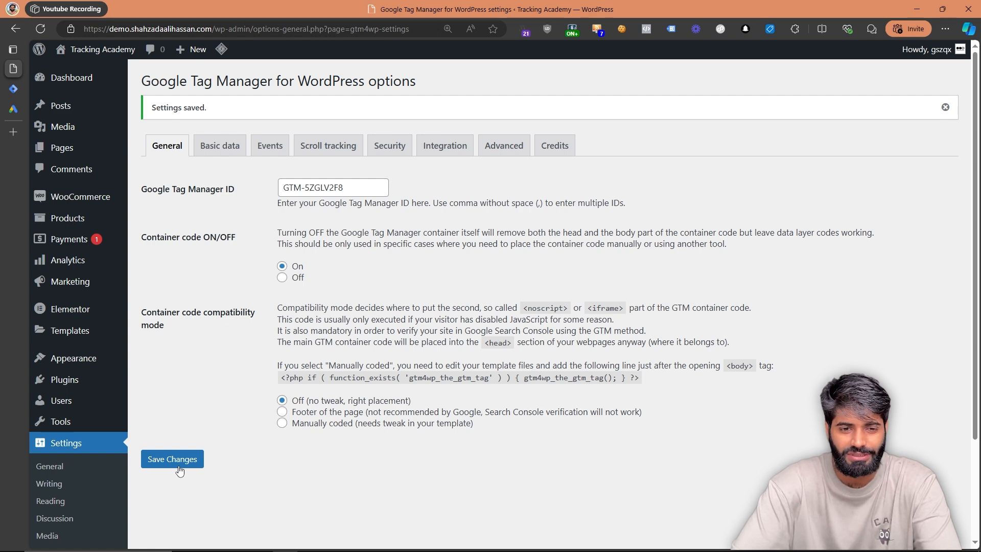
- Switch to Google Tag Manager, start a preview of the container from its workspace, and connect Tag Assistant to the store's /shop page
click(33, 89)
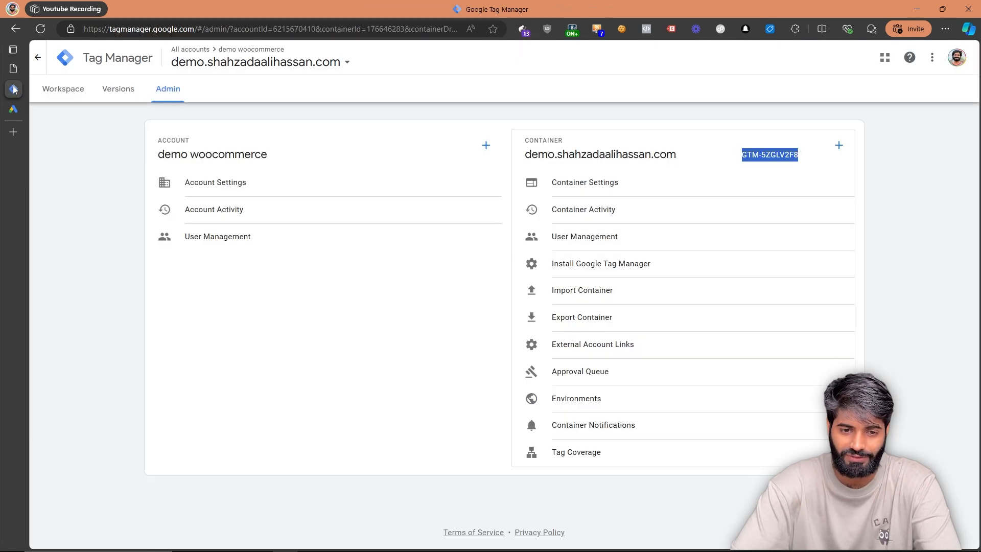
click(57, 104)
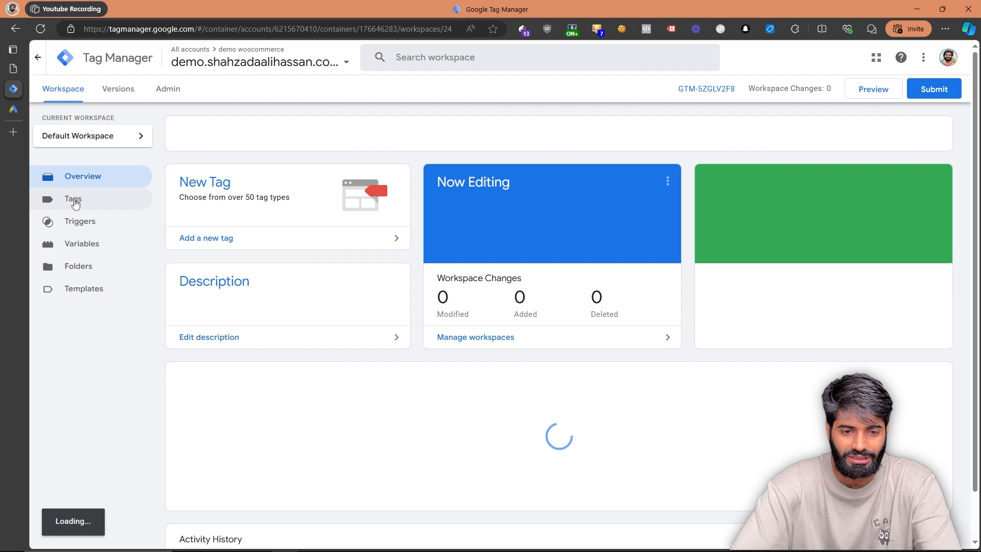
click(72, 198)
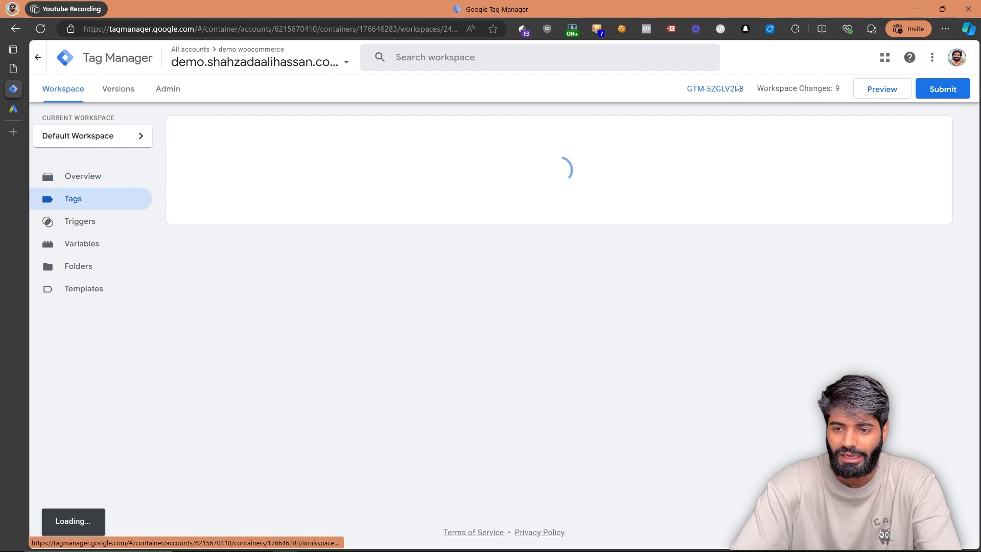
click(884, 87)
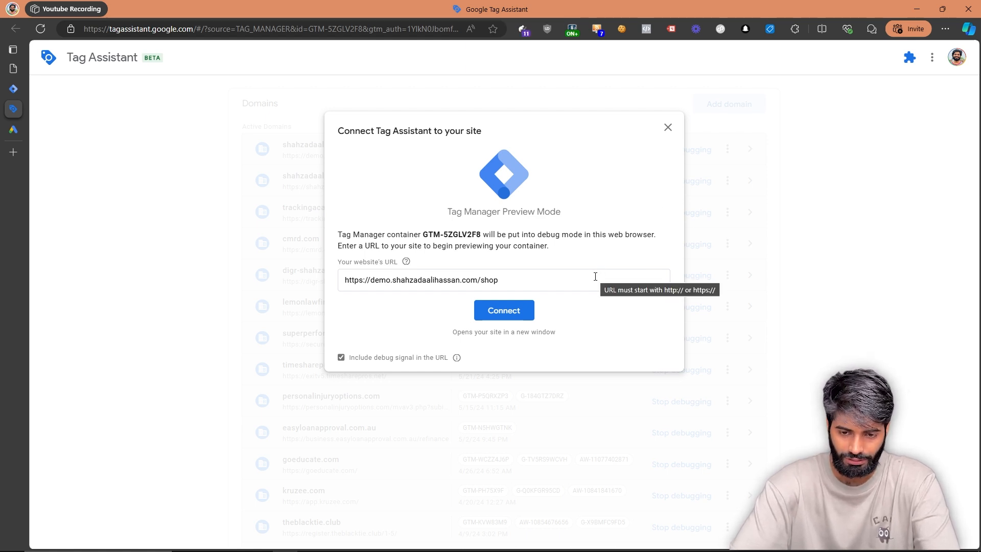
drag(596, 276, 340, 278)
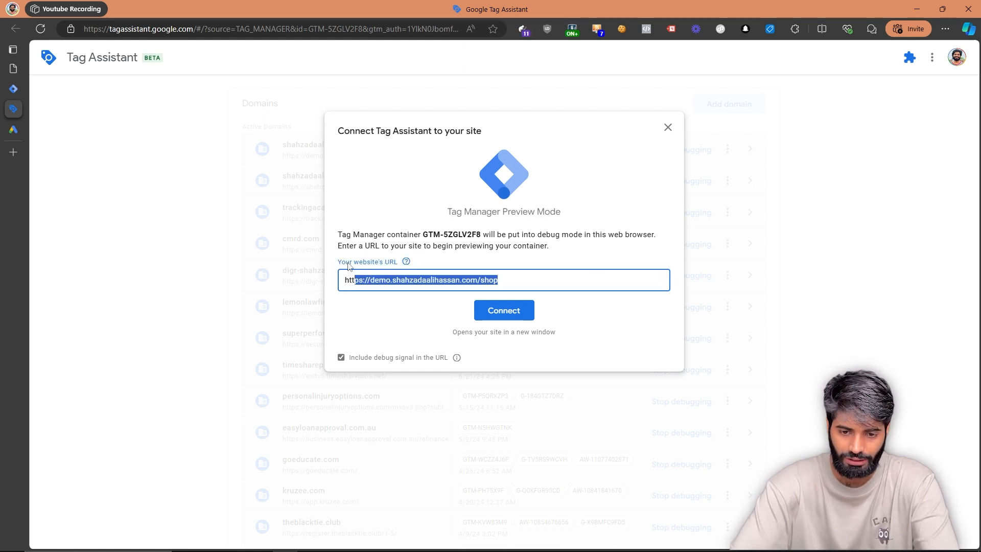
click(526, 314)
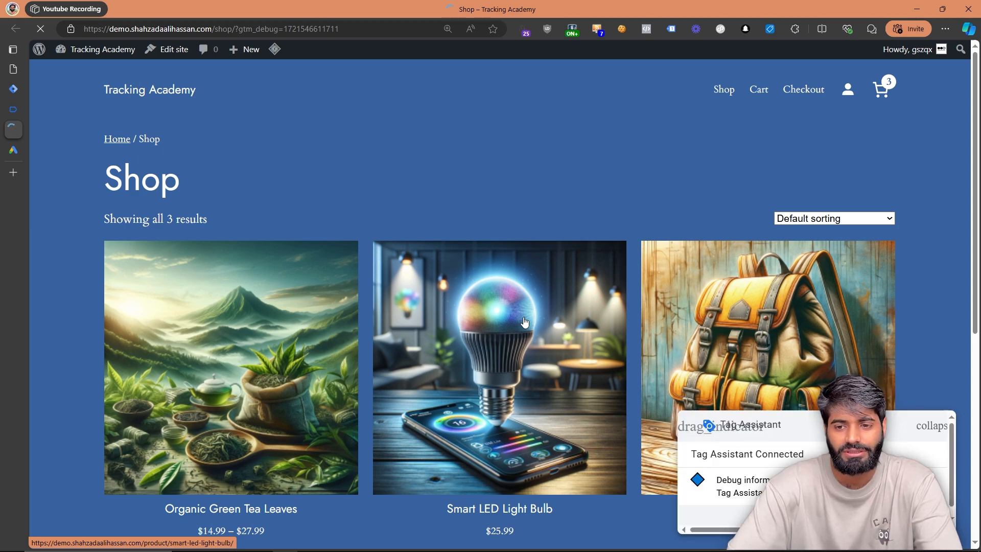
- Inspect the first Google Tag Manager tag on the shop page with Tag Assistant Legacy to verify its container ID
click(675, 35)
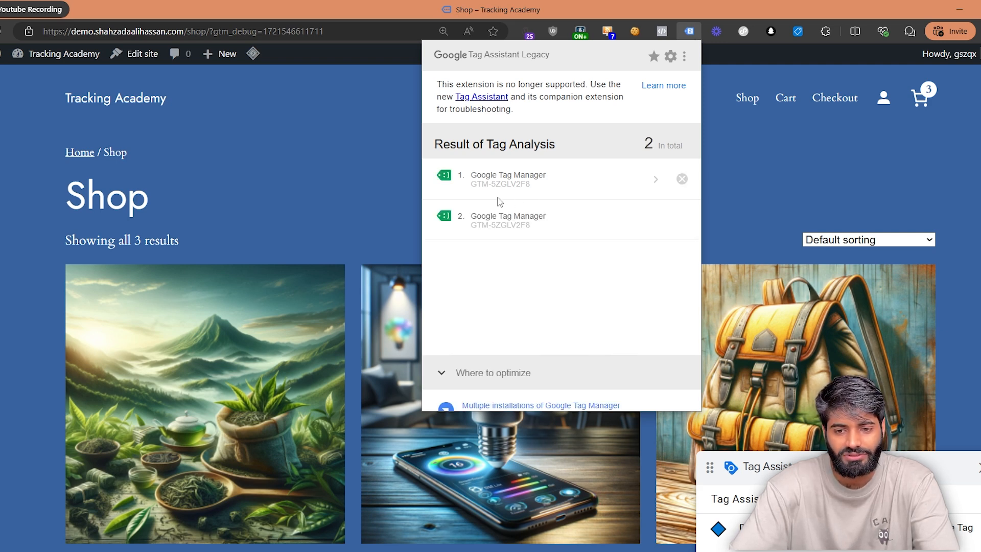
click(511, 185)
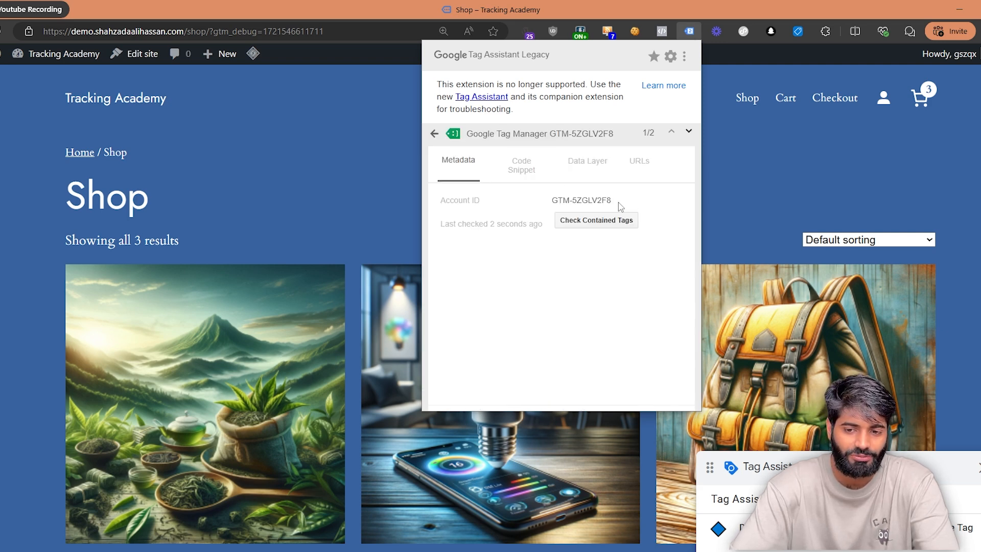
drag(620, 203, 546, 199)
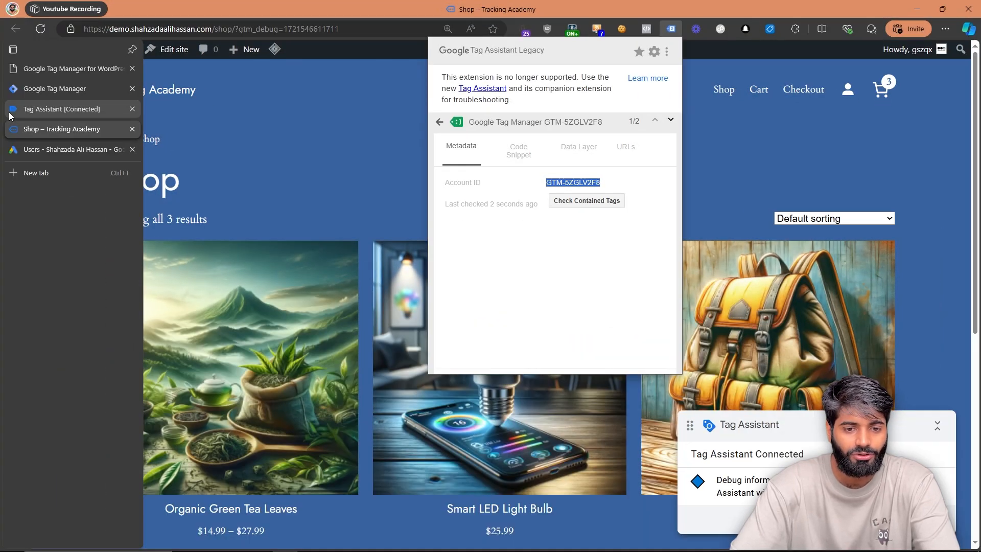
- Switch to Tag Assistant, dismiss the connection notice, and check the found container and the shop page's details
click(10, 111)
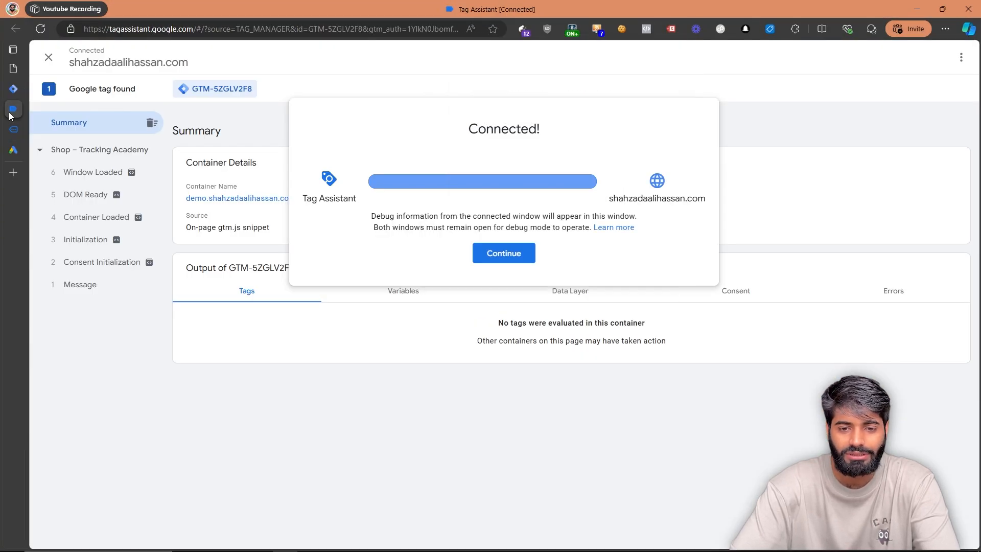
click(218, 417)
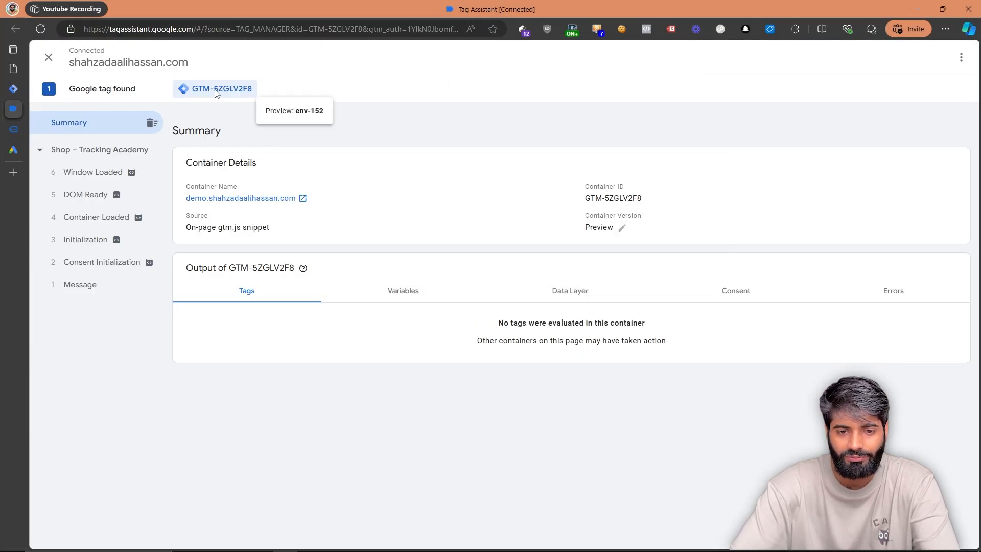
click(70, 165)
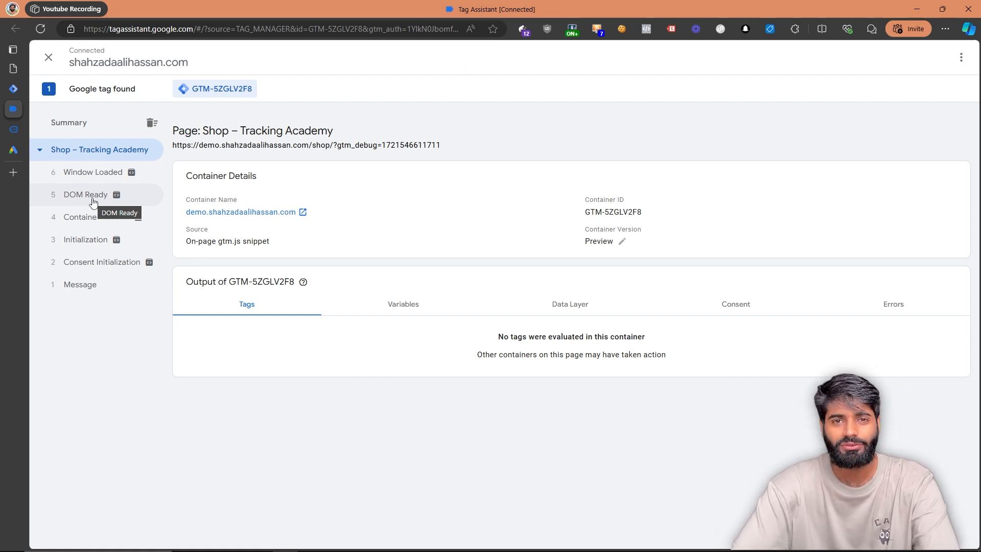
- In the WordPress plugin settings, turn on Track e-commerce under the WooCommerce integration
mouse_move(7, 65)
click(56, 69)
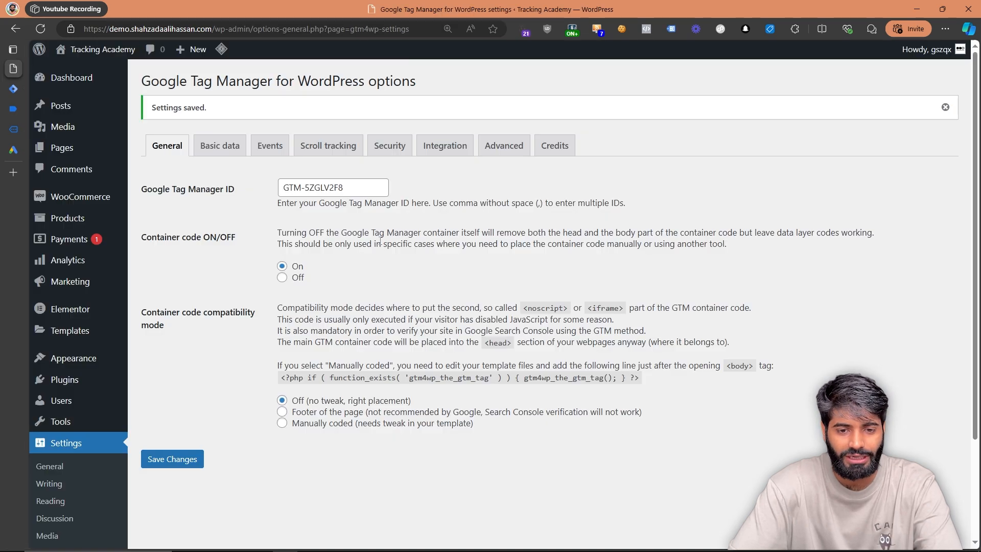
click(452, 153)
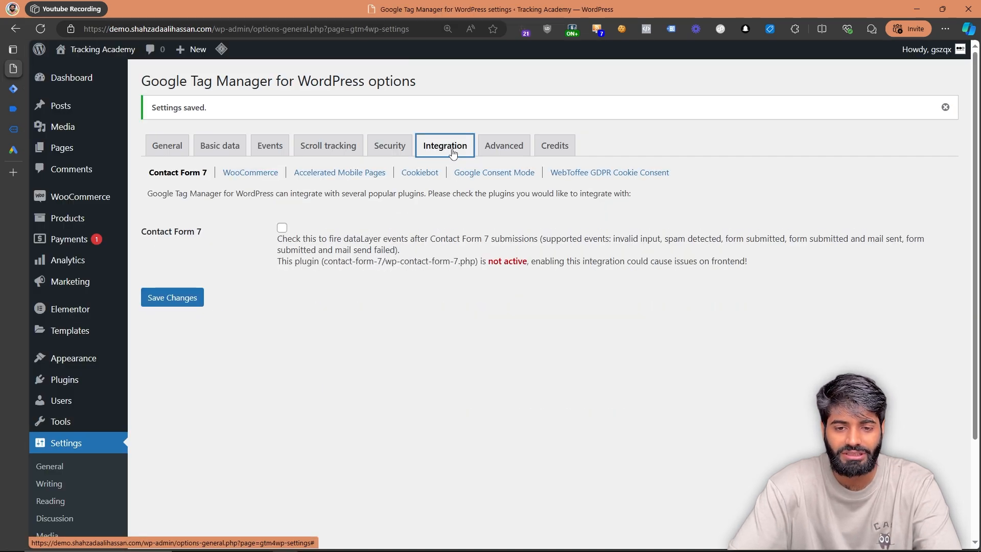
click(251, 176)
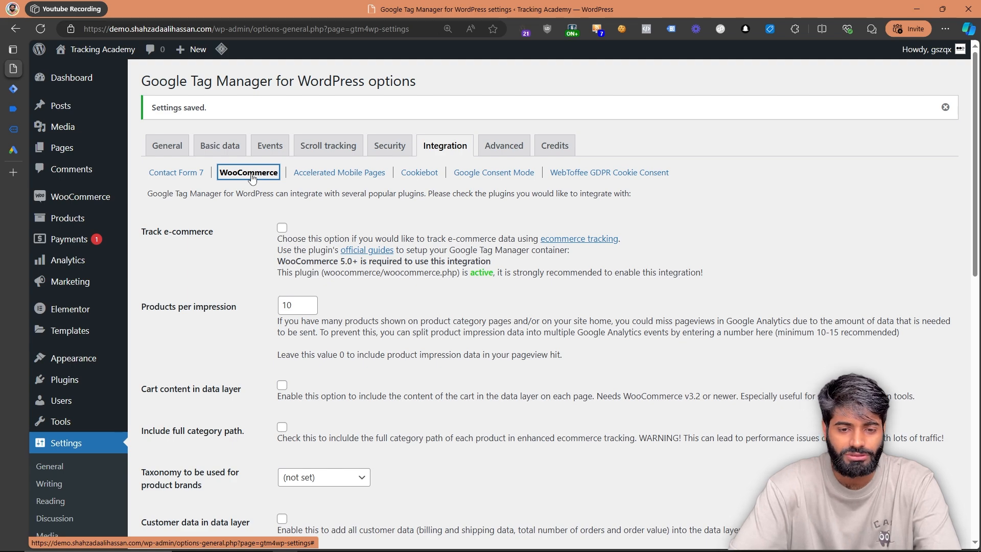
click(282, 228)
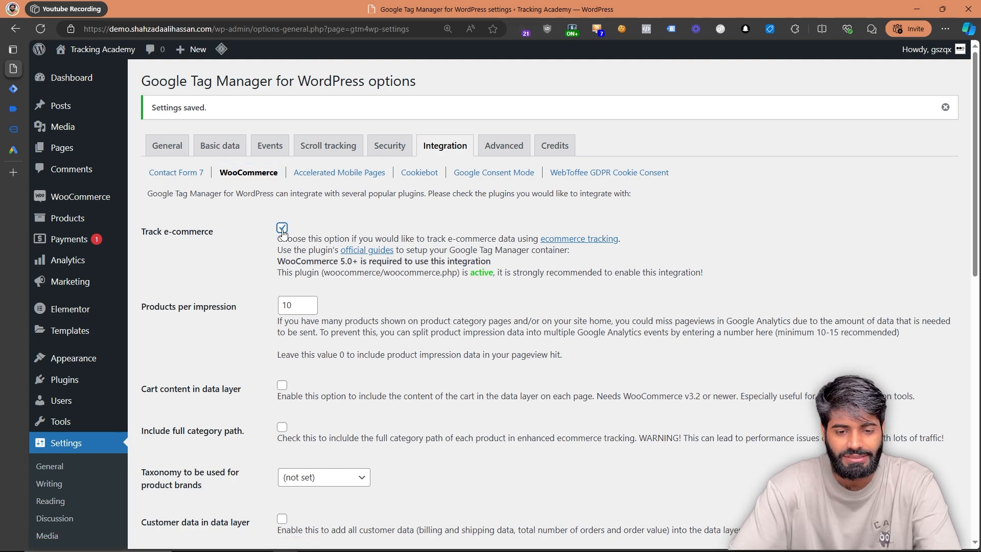
- Turn on Clear ecommerce object before new event for the WooCommerce integration and save the changes
scroll(284, 233, down, 1)
scroll(283, 233, down, 15)
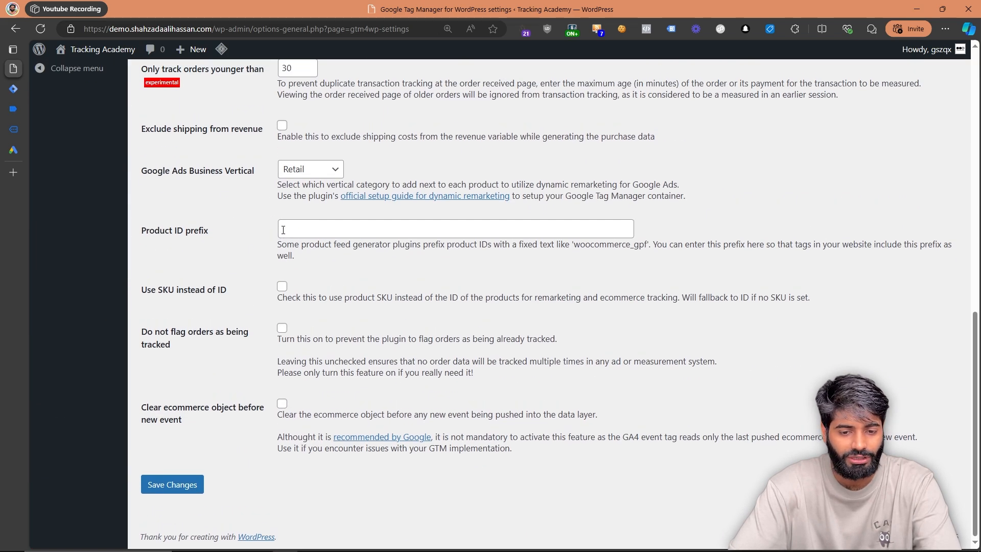
click(282, 404)
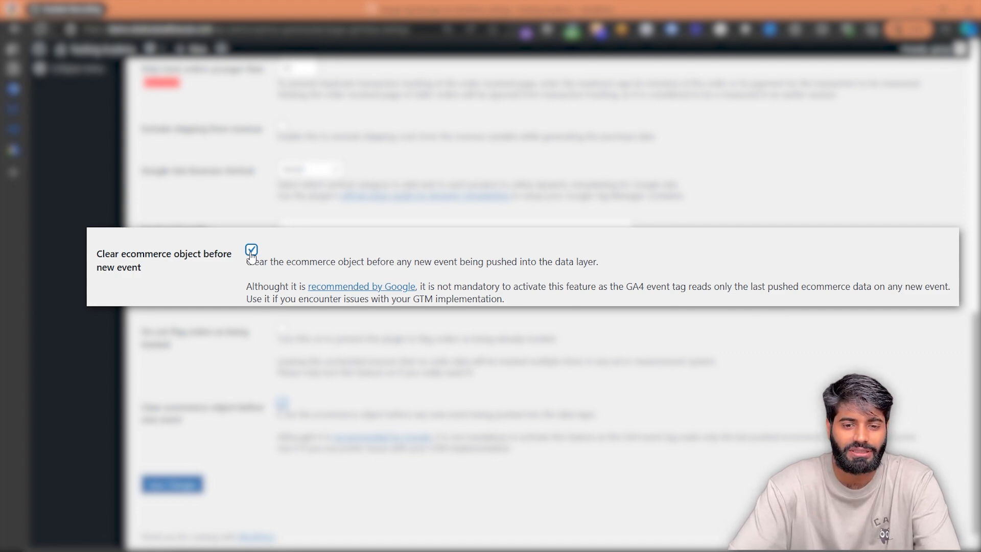
click(180, 481)
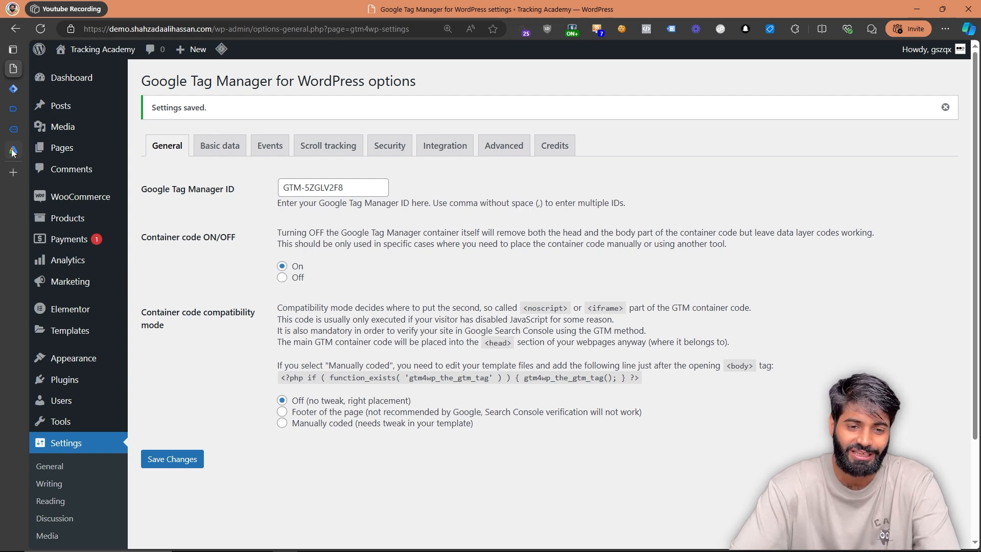
- Switch to the store, open its Cart page, and select that page's entry in Tag Assistant
mouse_move(13, 152)
click(14, 128)
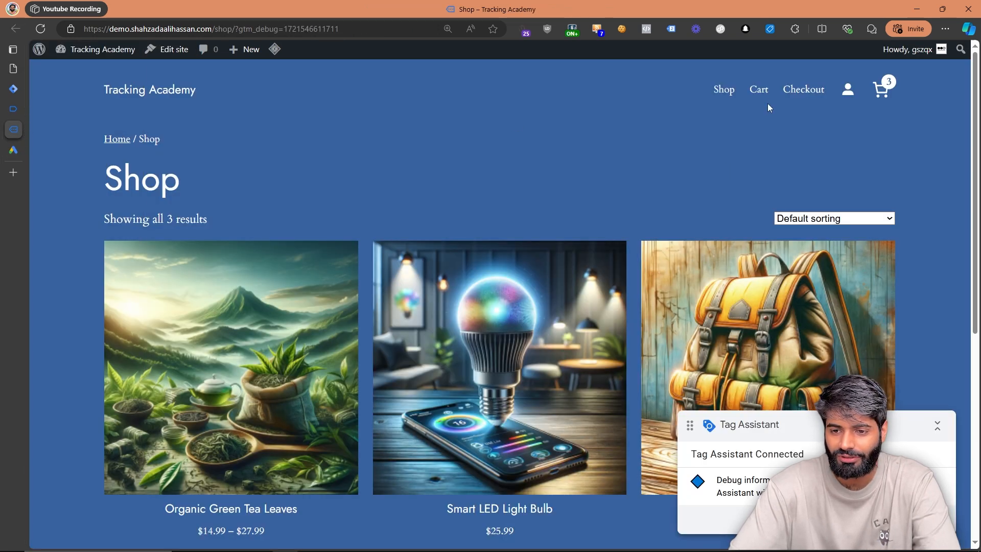
click(760, 91)
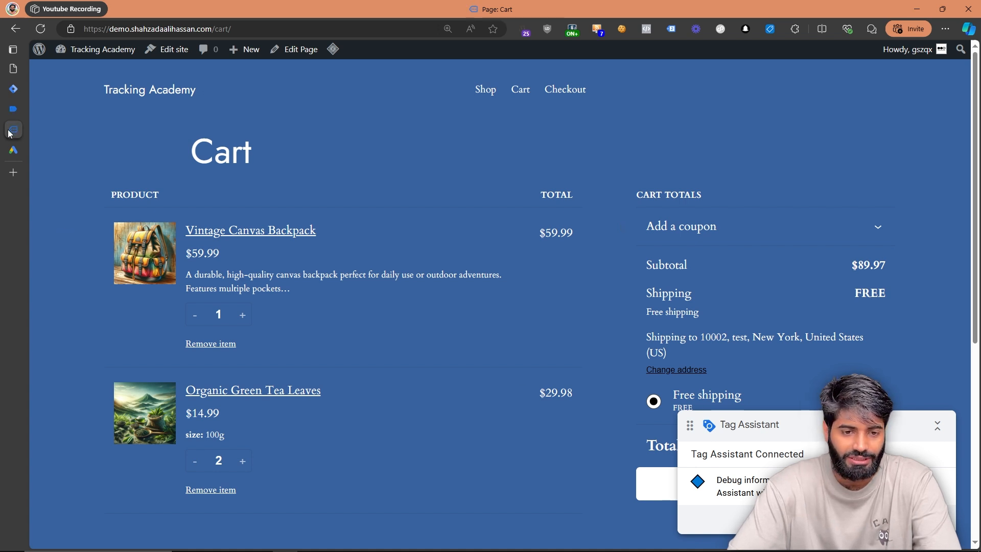
click(12, 110)
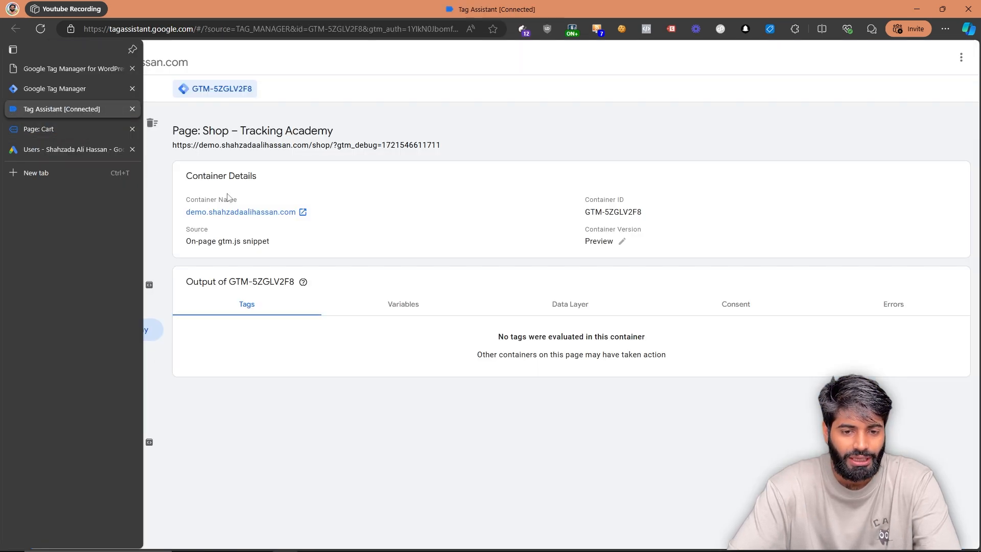
click(62, 154)
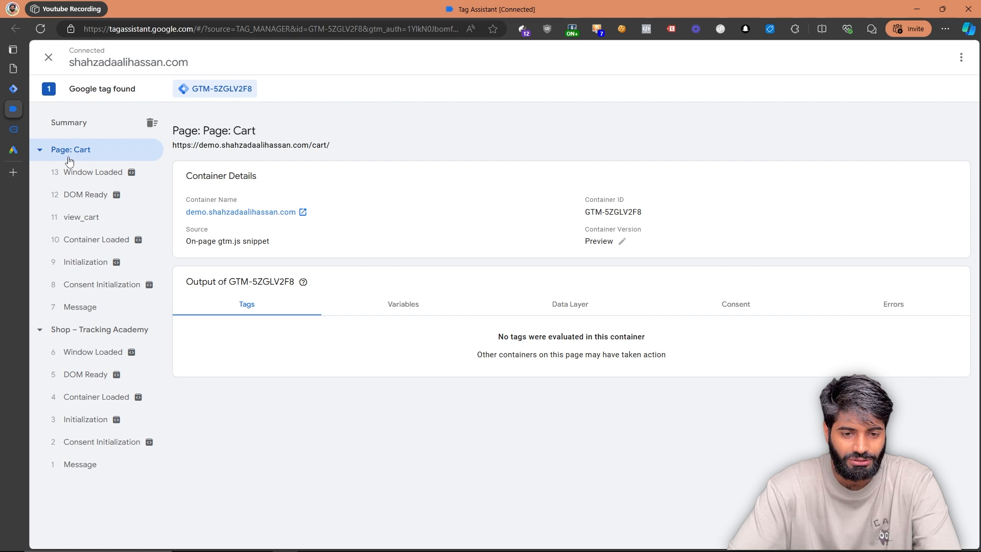
- Expand the view_cart event's API call and examine its currency, value and items data
click(102, 226)
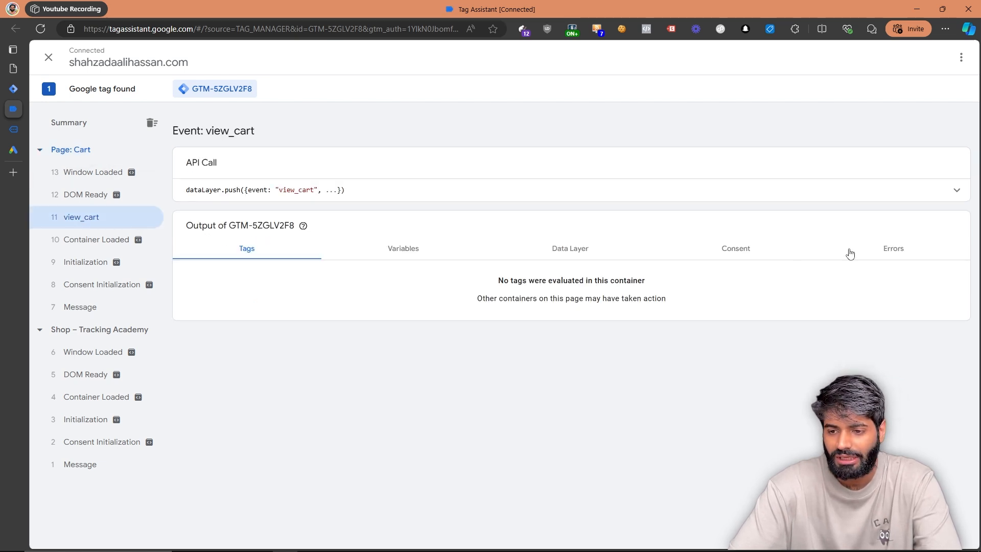
click(956, 192)
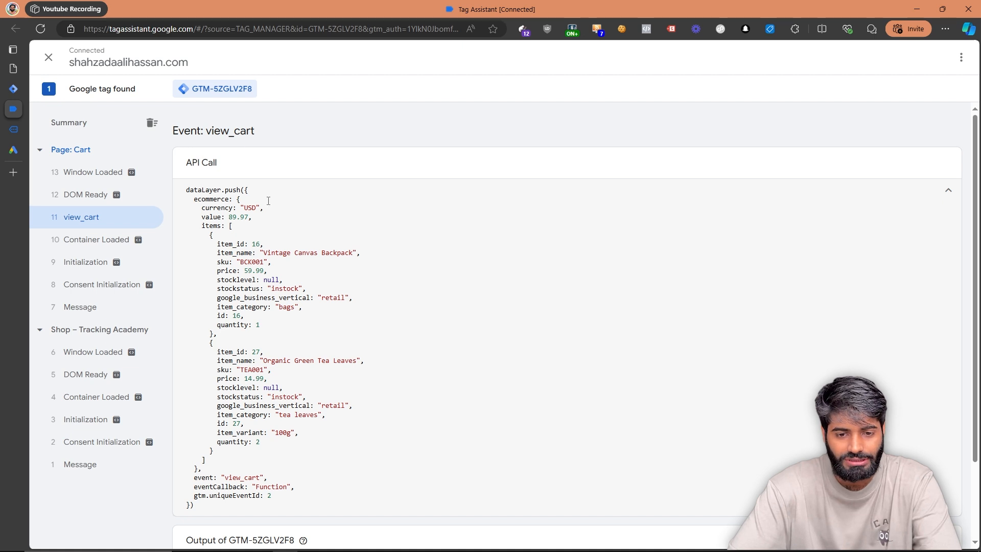
drag(266, 207, 177, 206)
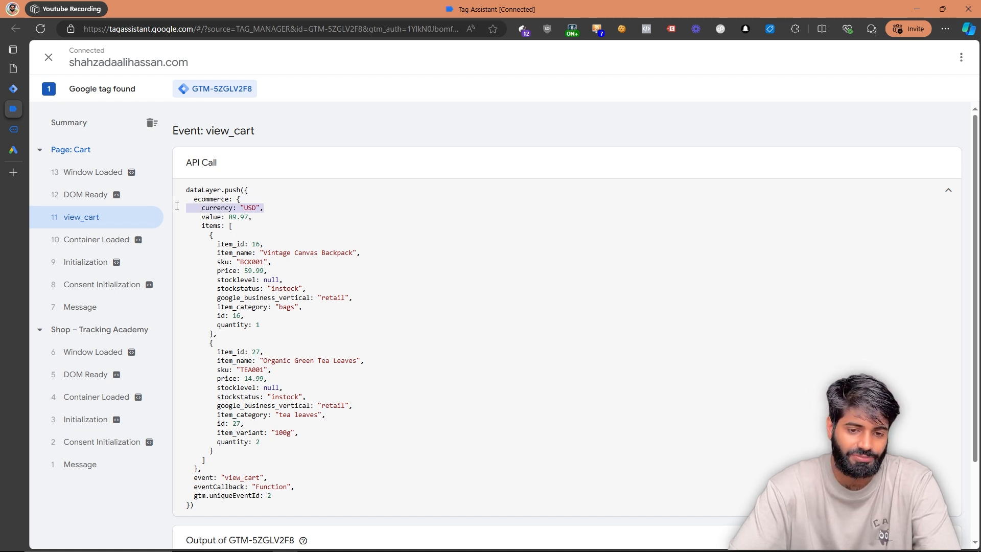
drag(264, 220, 222, 458)
click(198, 228)
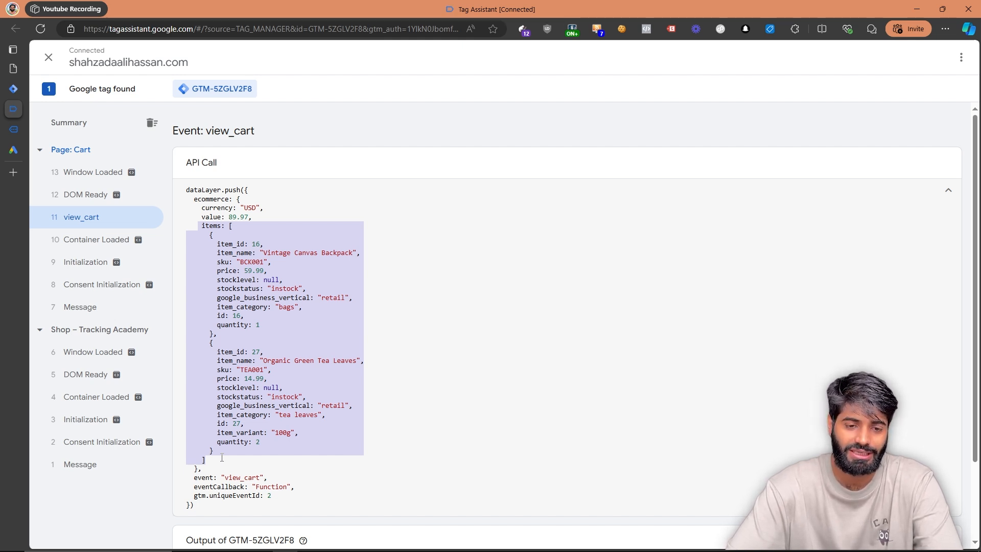
- Switch to Google Ads and start a new Website conversion action from the conversion goals summary
click(13, 156)
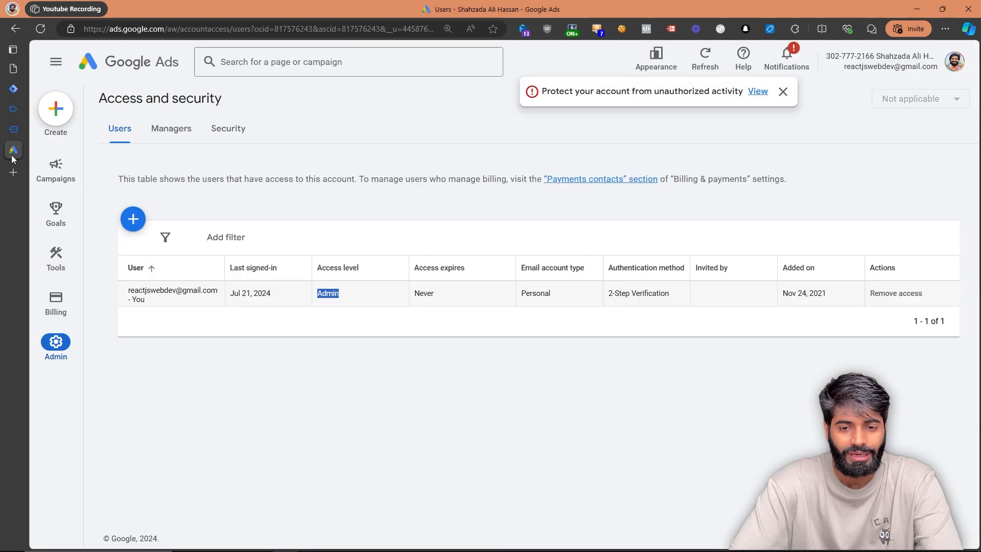
mouse_move(47, 228)
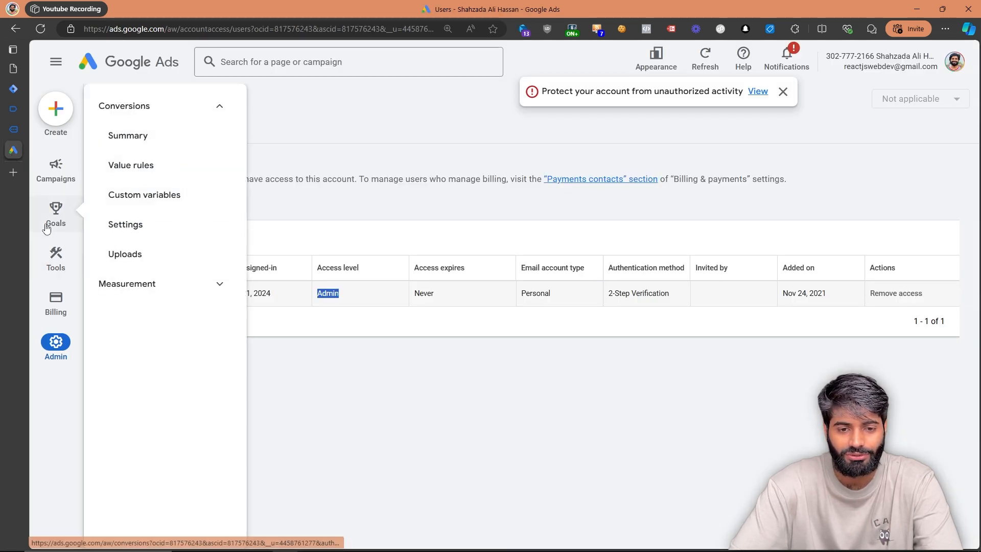
click(168, 141)
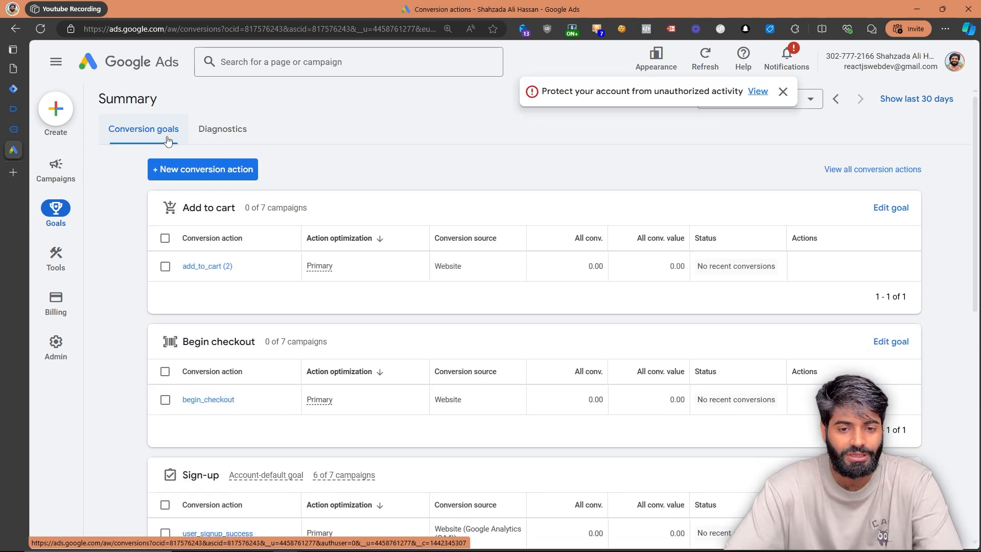
click(201, 173)
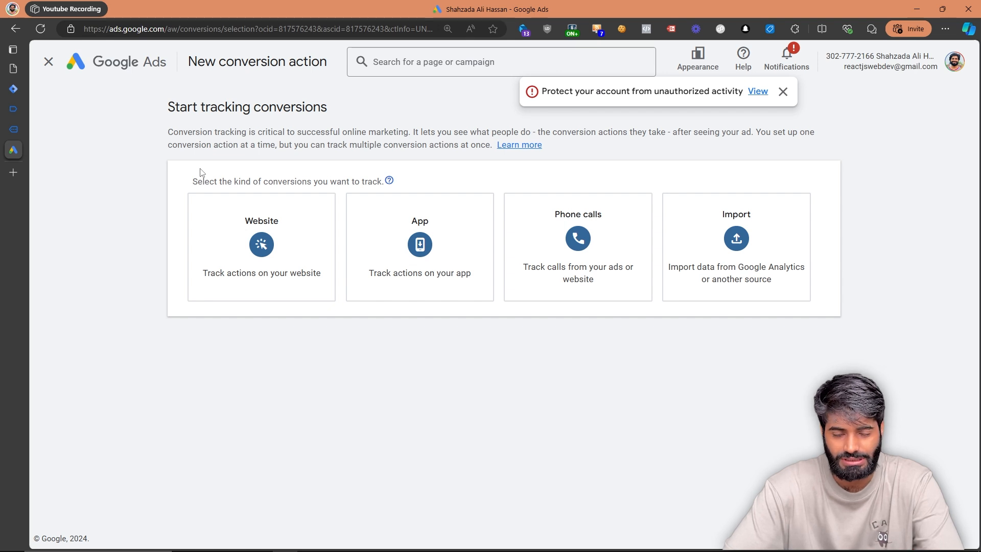
mouse_move(231, 239)
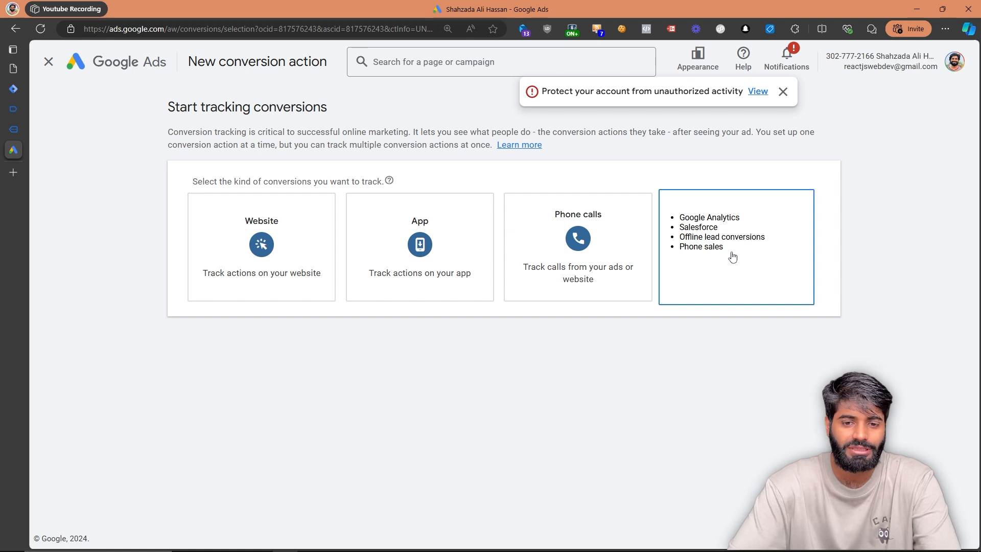
click(266, 251)
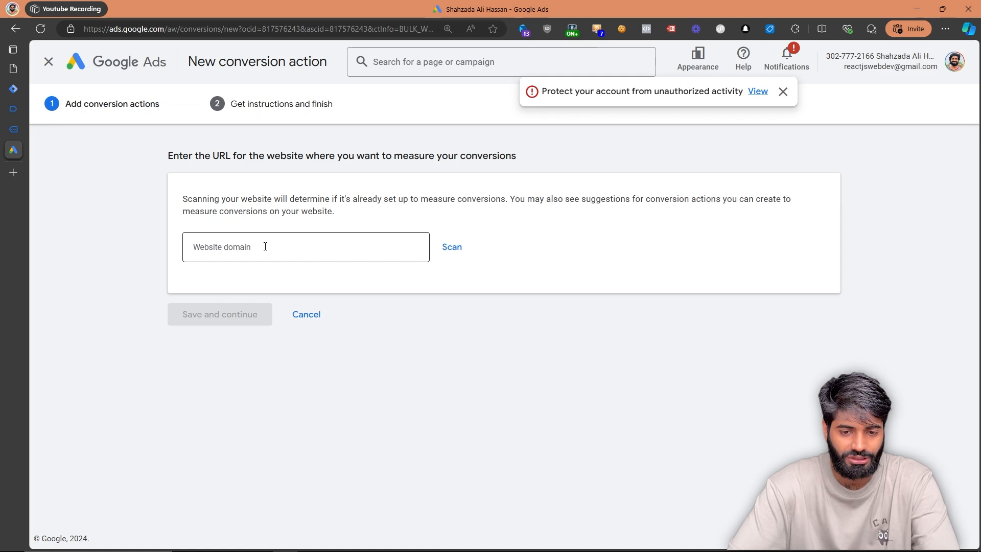
- Copy the store's cart page URL, enter it as the website domain in Google Ads, and scan it
click(265, 247)
click(13, 131)
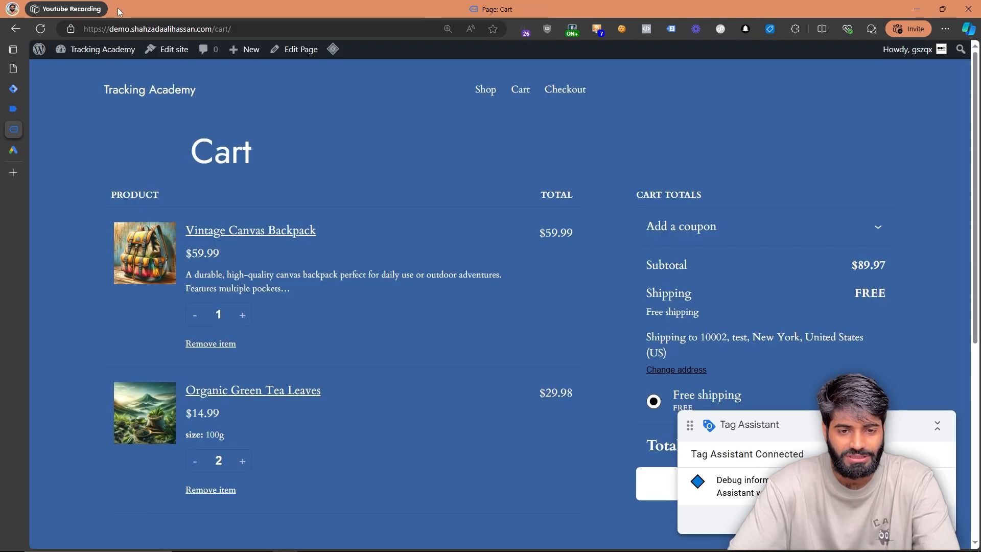
click(115, 29)
key(ctrl+c)
click(13, 150)
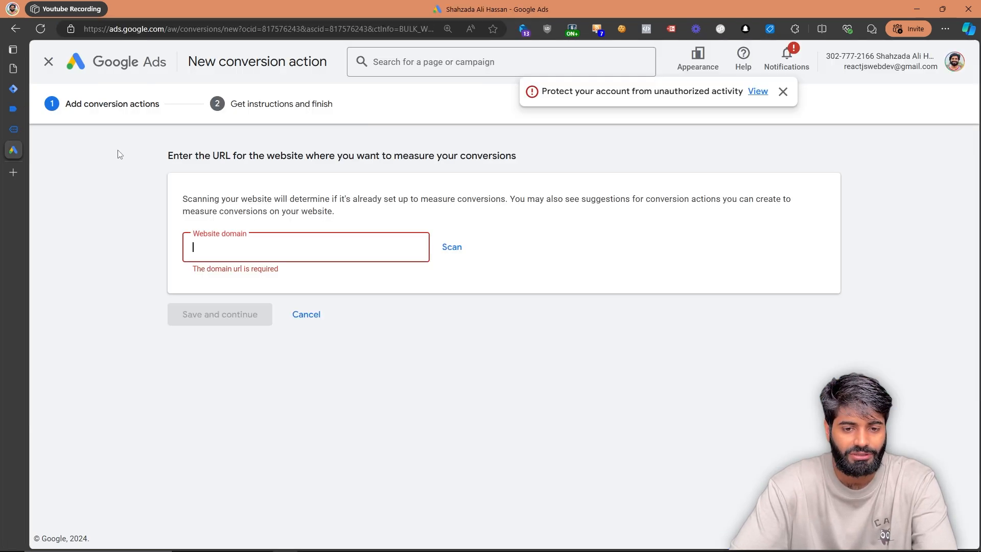
key(ctrl+v)
click(457, 250)
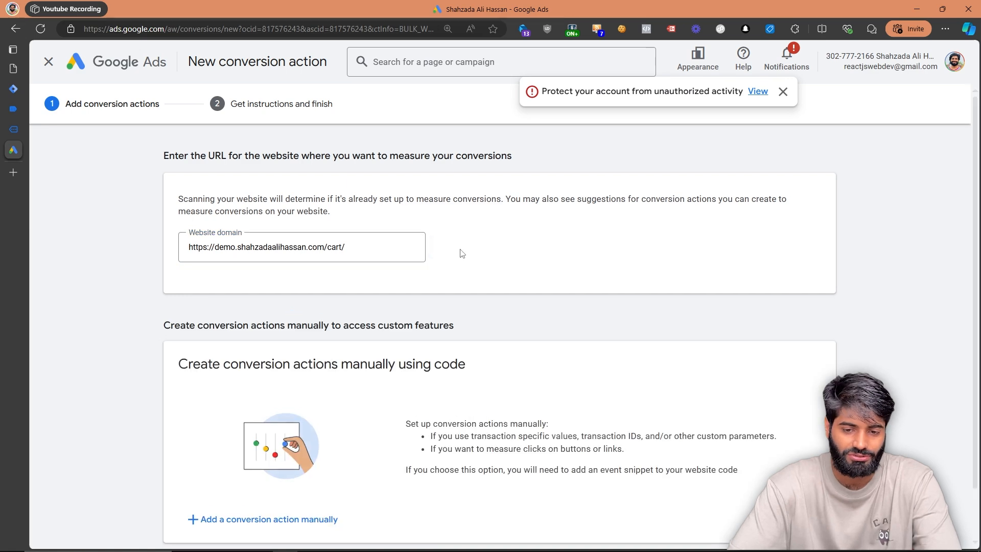
- Add a conversion action manually and set its goal category to Other
scroll(461, 254, down, 2)
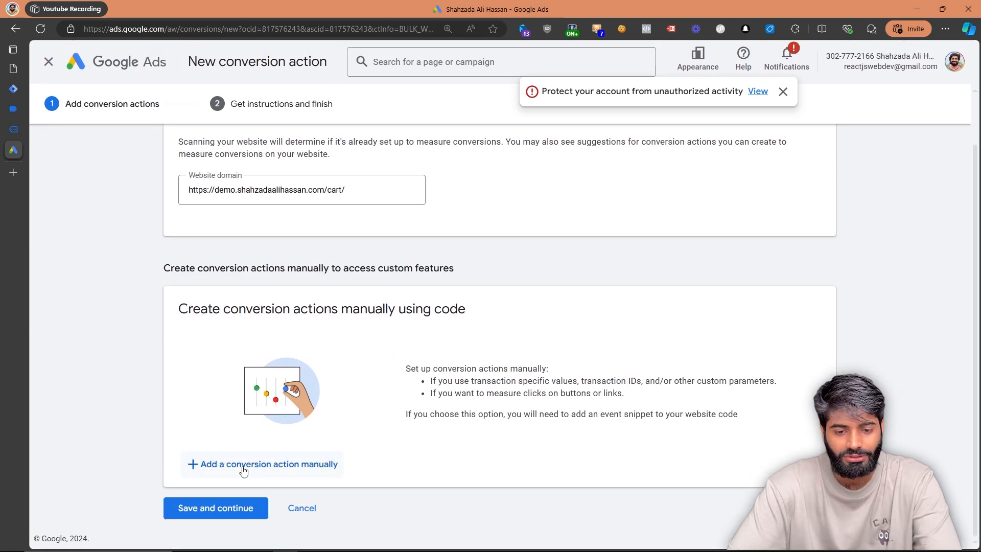
click(241, 466)
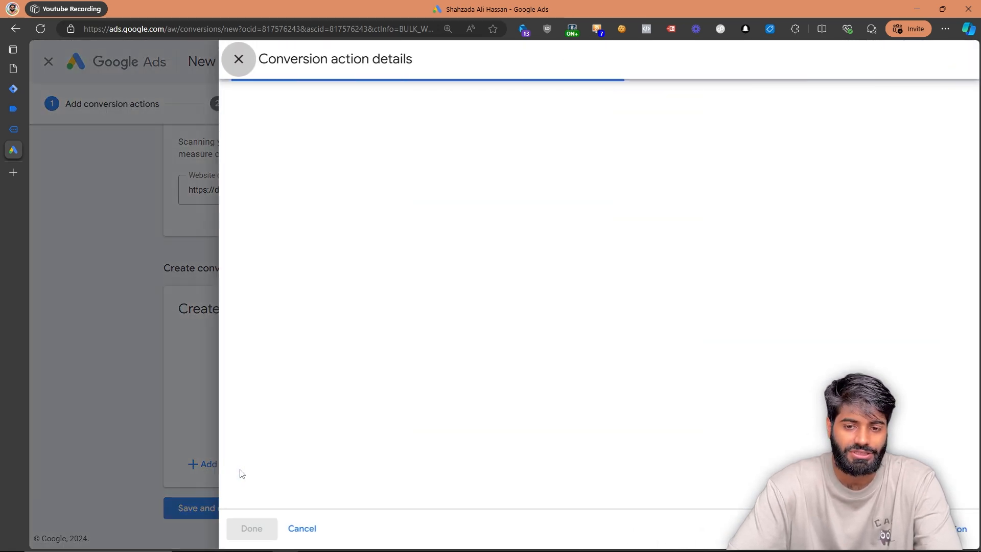
click(491, 219)
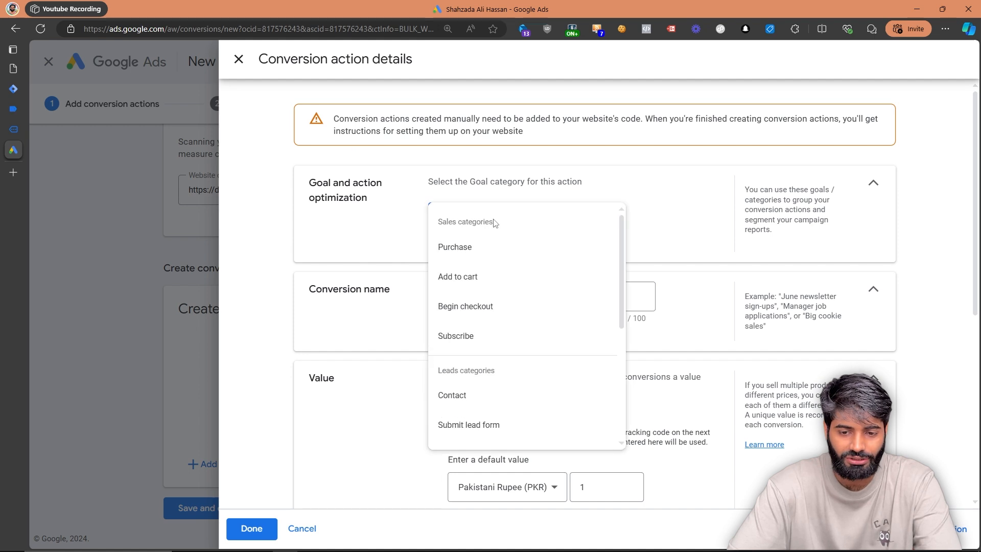
scroll(510, 353, down, 4)
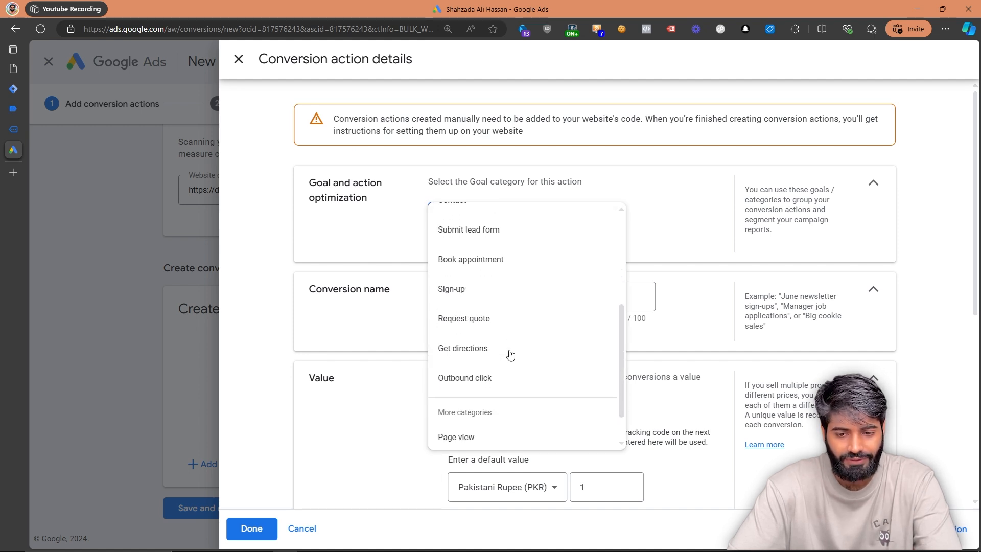
scroll(510, 353, down, 1)
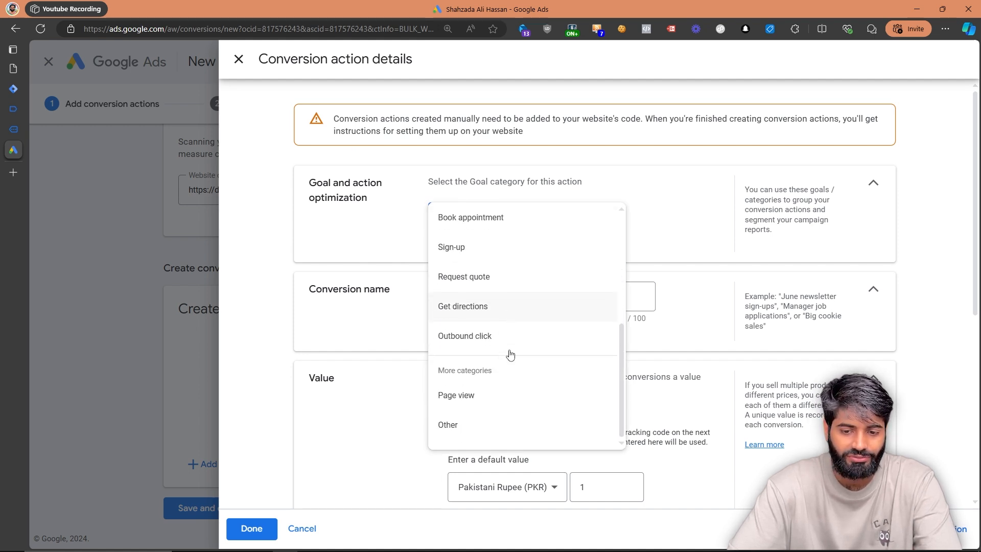
click(490, 429)
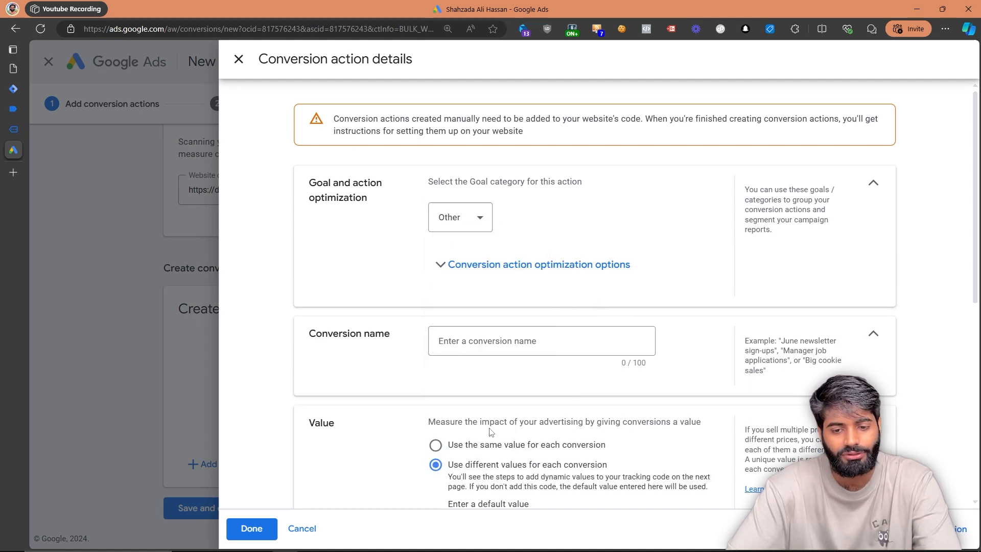
- Name the conversion action view_cart
click(457, 337)
text(view )
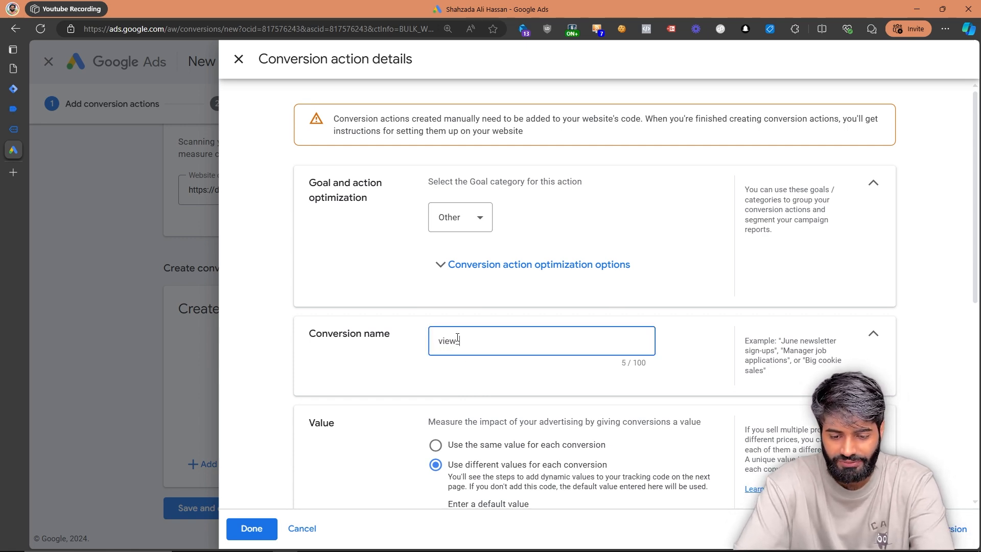
text(cart)
scroll(459, 337, down, 3)
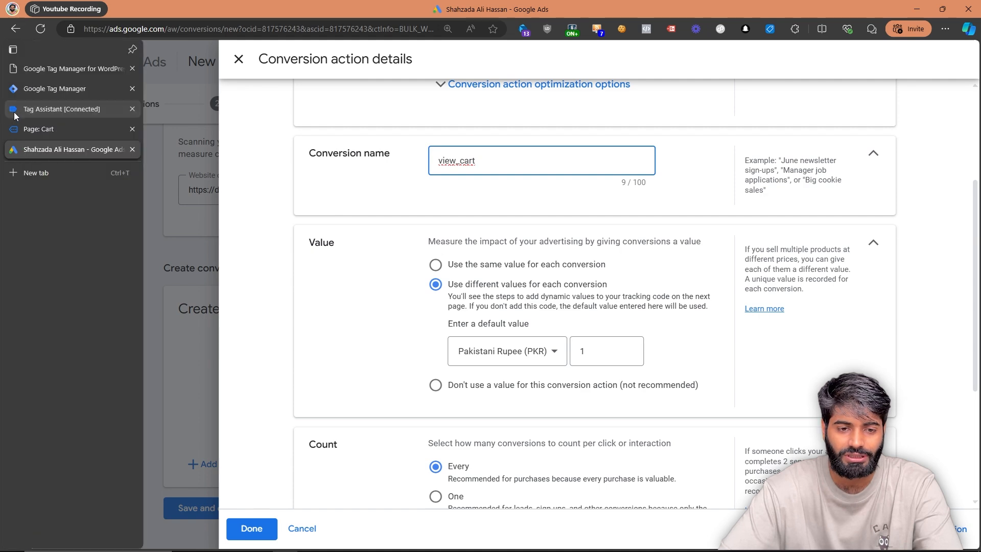
- Switch to Tag Assistant and examine the value parameter in the view_cart event's data layer push
click(14, 111)
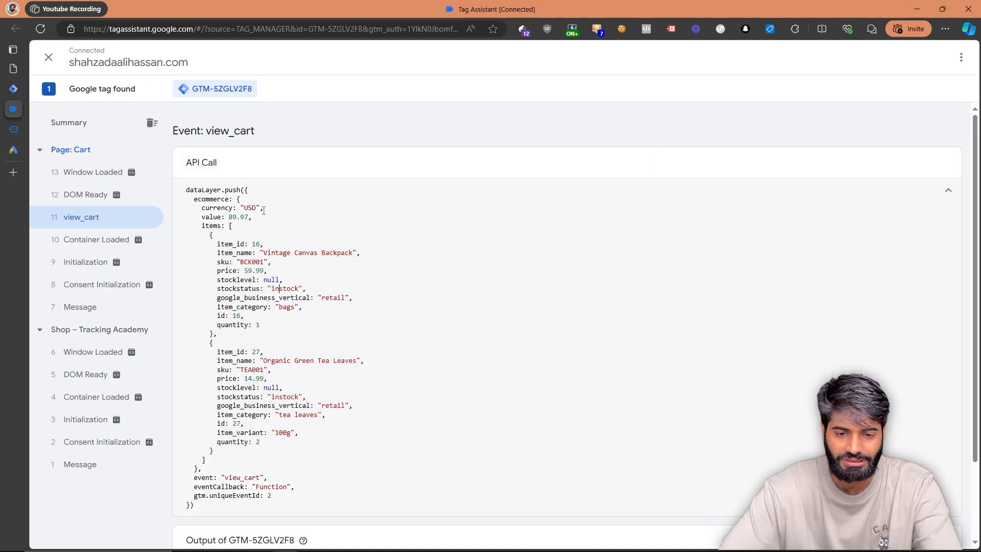
drag(260, 216, 170, 225)
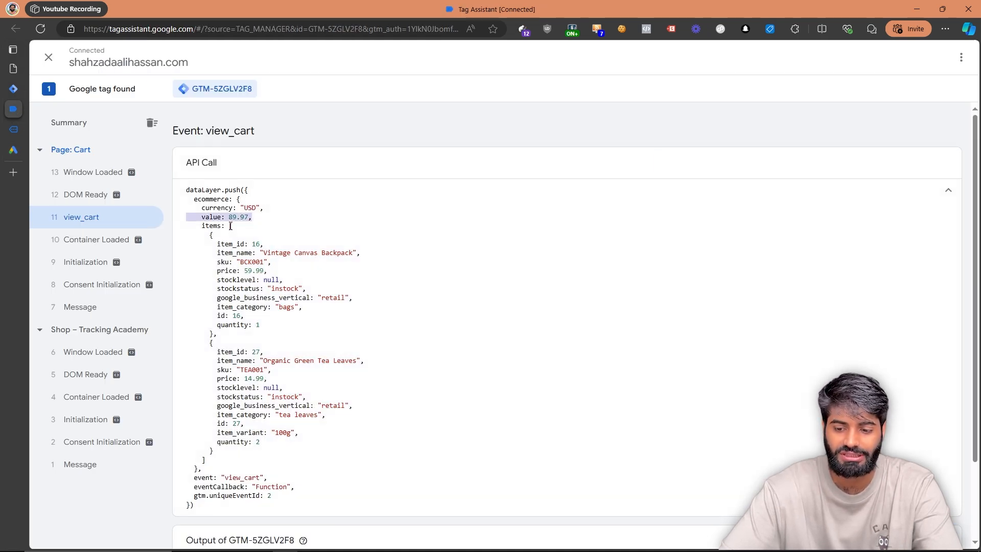
key(ctrl+plus)
key(ctrl+plus)
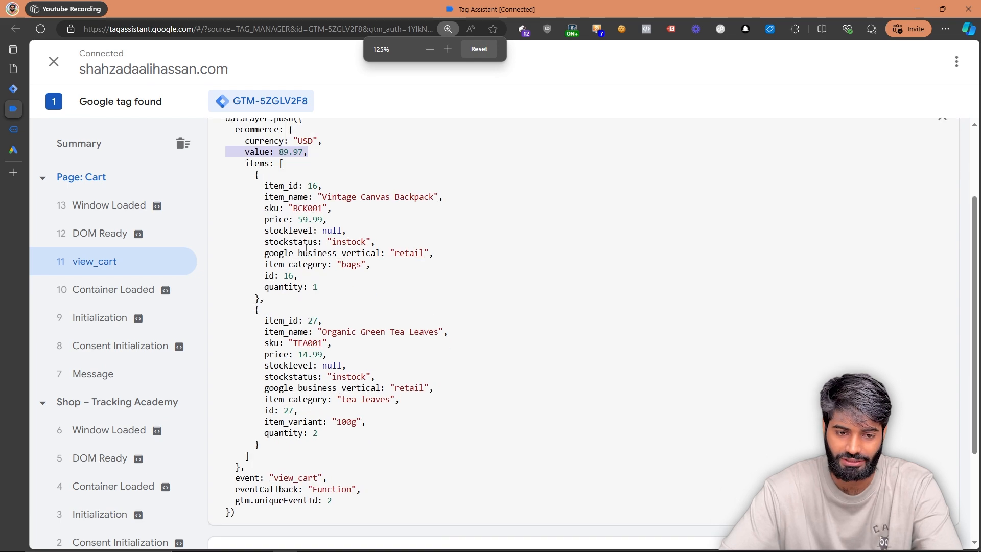
- Return to Google Ads, finish the view_cart conversion action with its default value and count settings, then save and continue
click(13, 150)
scroll(506, 352, down, 4)
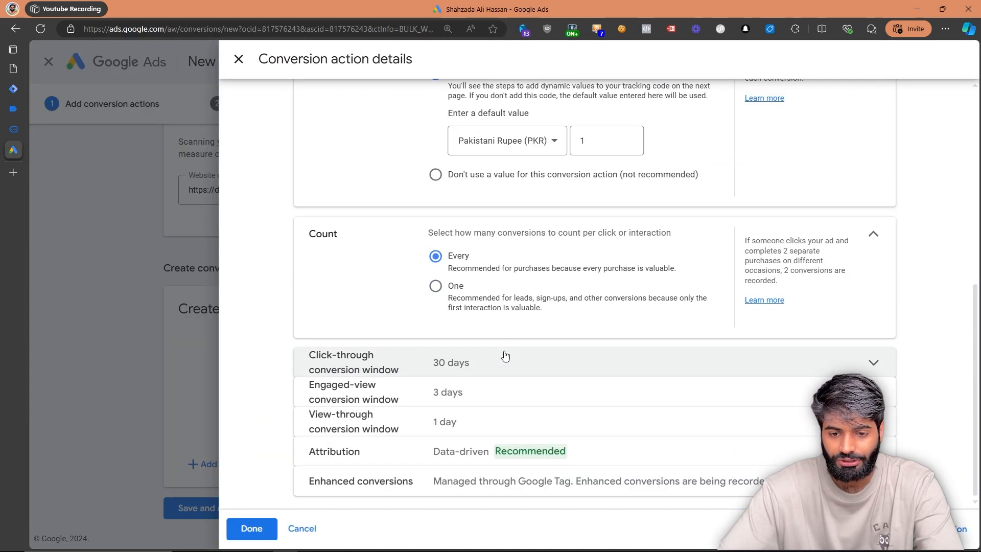
click(260, 532)
scroll(353, 405, down, 2)
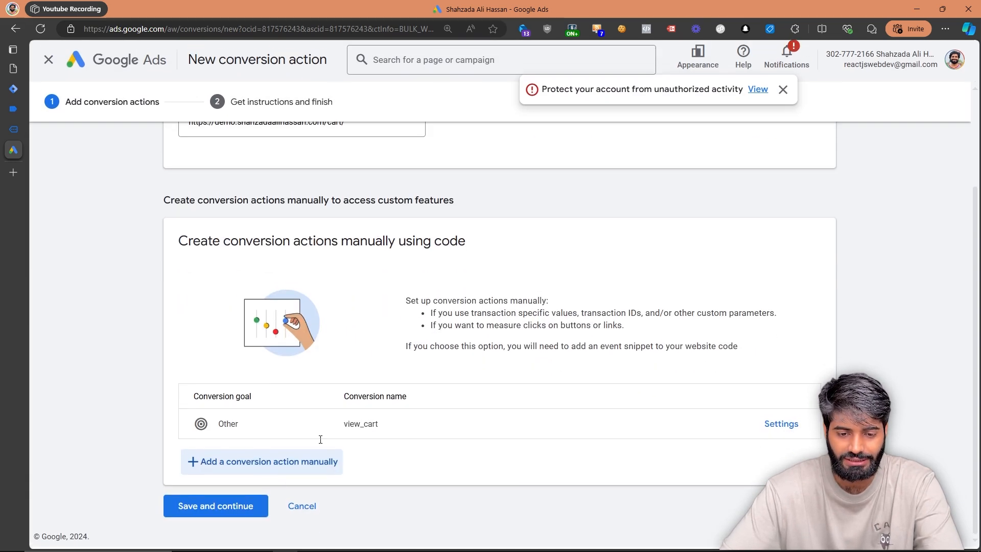
click(207, 511)
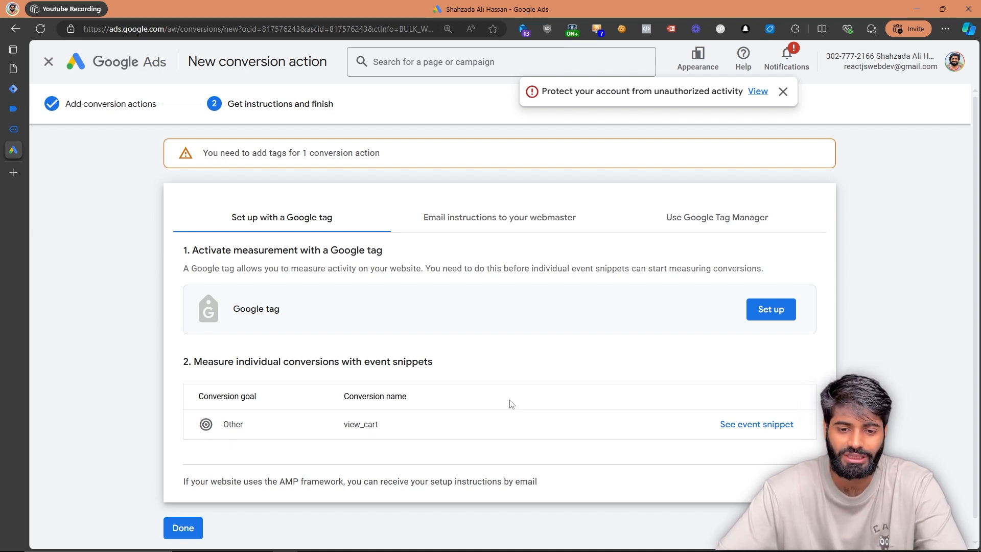
- Show the Google Tag Manager setup instructions and examine the conversion ID and the view_cart conversion label
click(466, 217)
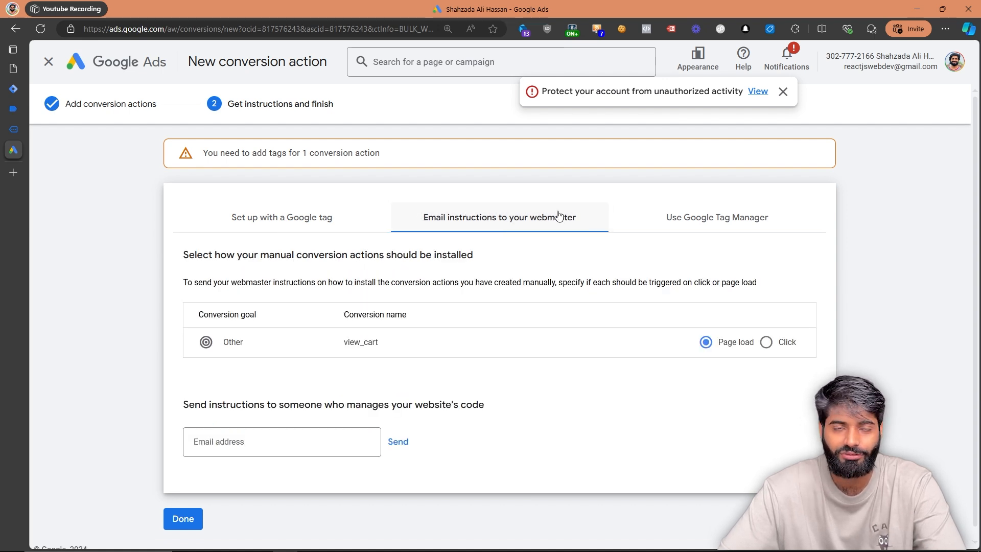
click(679, 215)
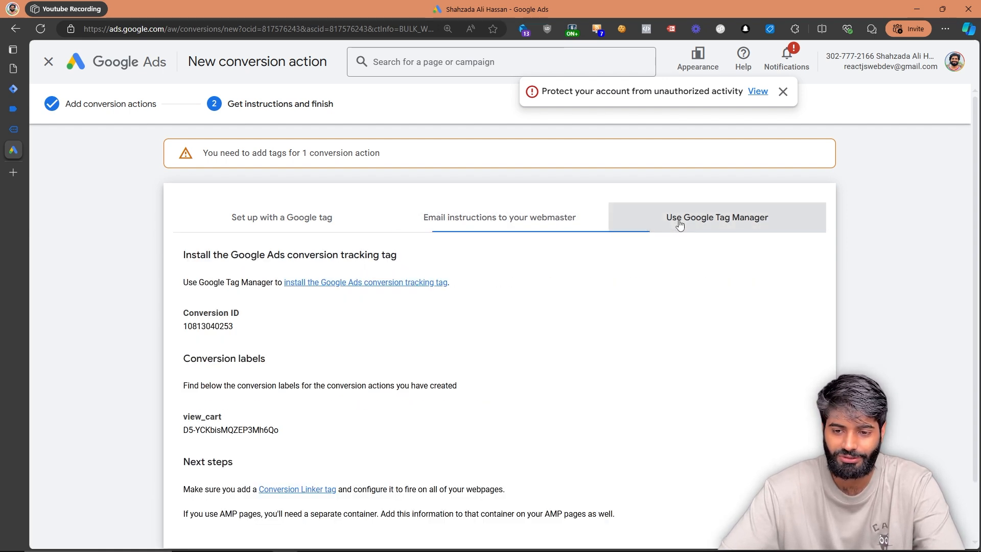
double_click(221, 326)
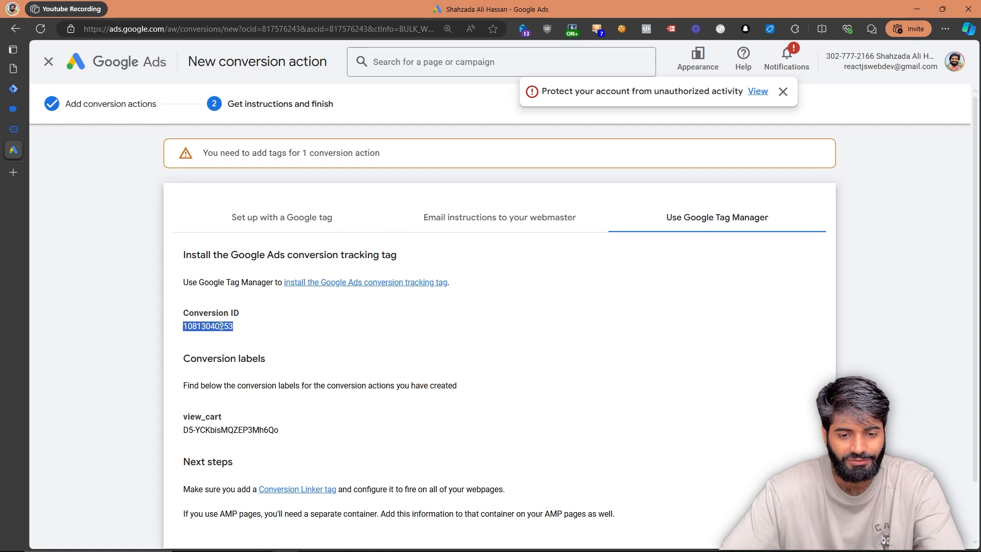
double_click(235, 429)
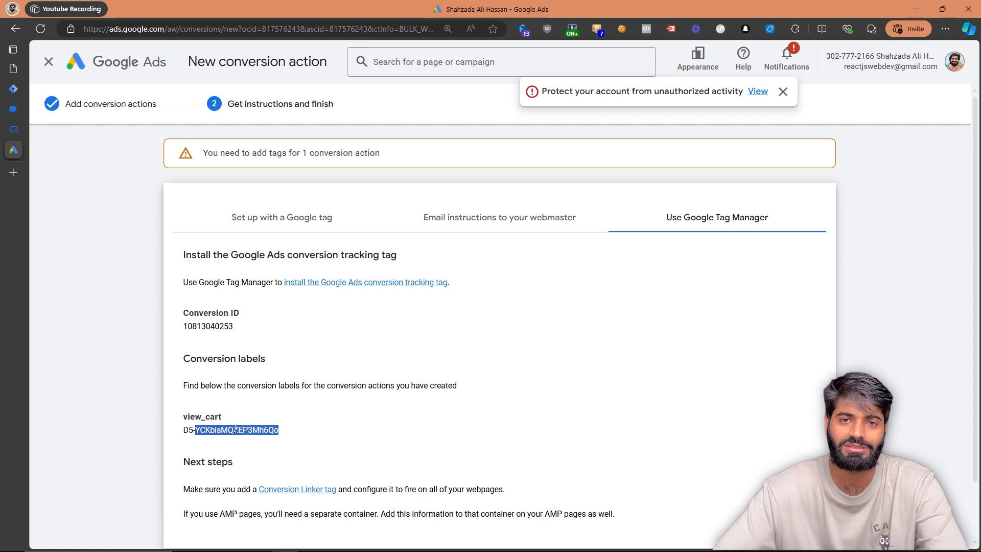
- Switch to Google Tag Manager and create a Conversion Linker tag that fires on All Pages
click(19, 88)
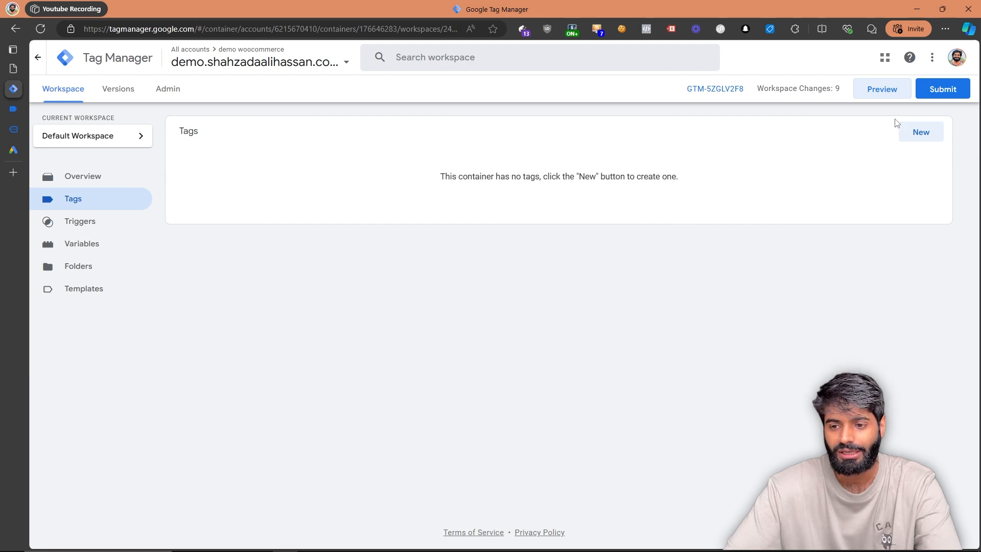
click(924, 134)
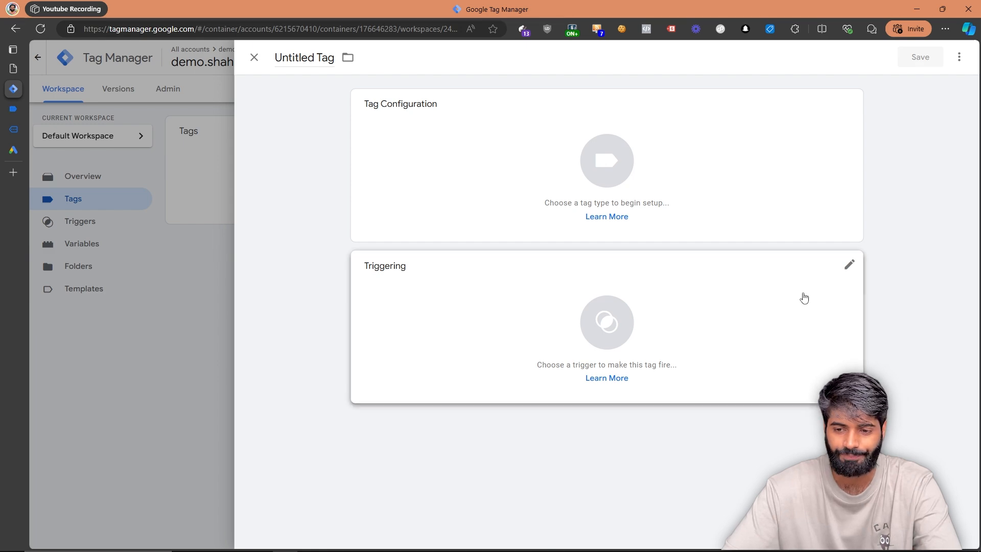
click(783, 310)
click(489, 112)
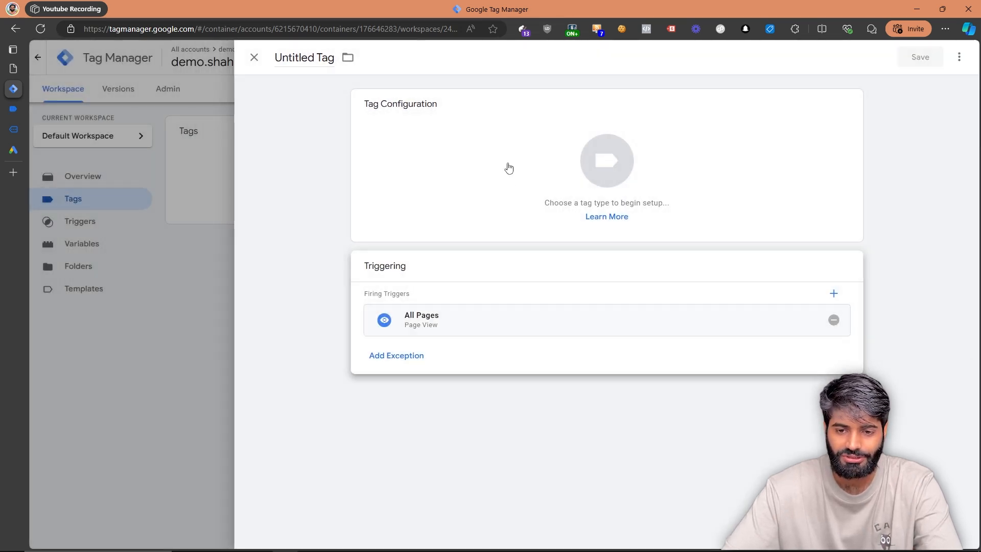
click(508, 169)
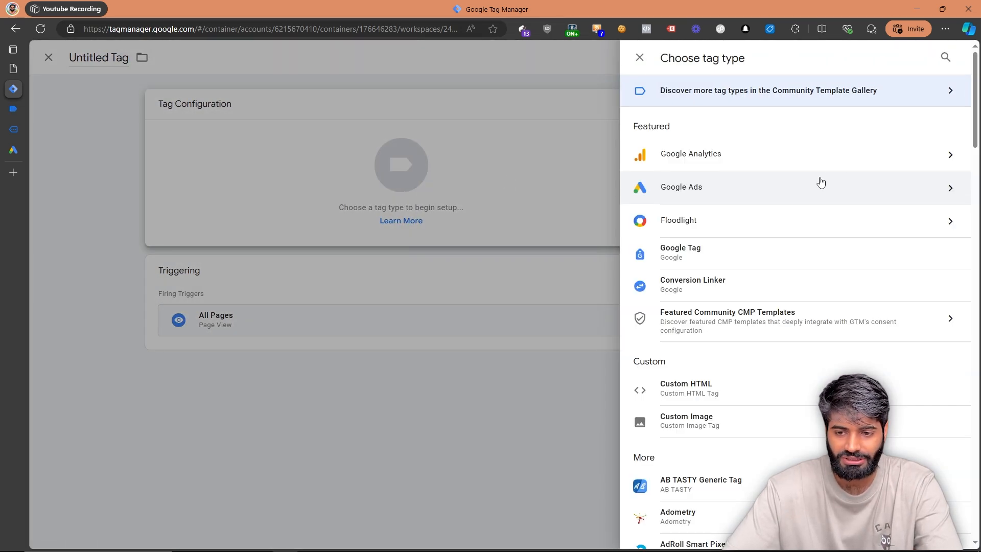
click(745, 197)
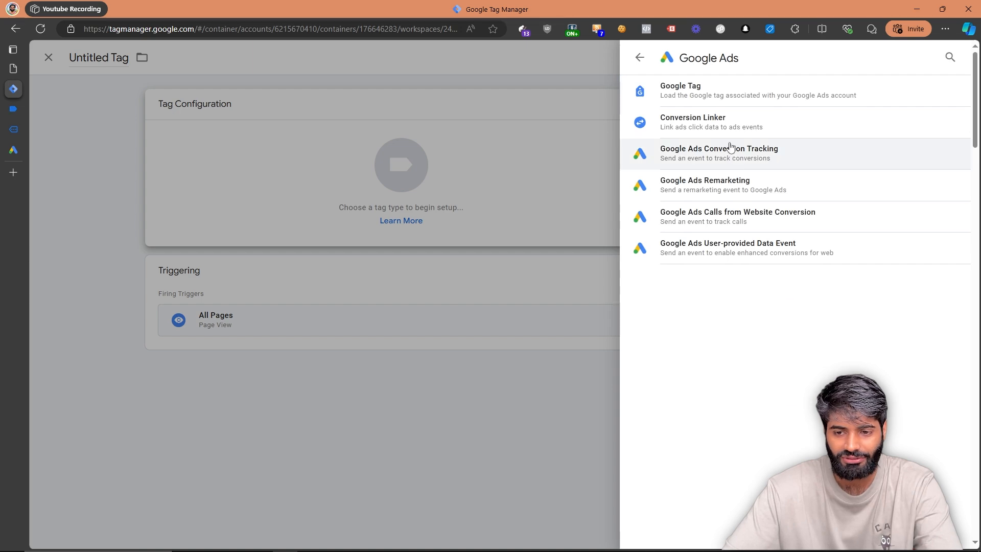
click(723, 124)
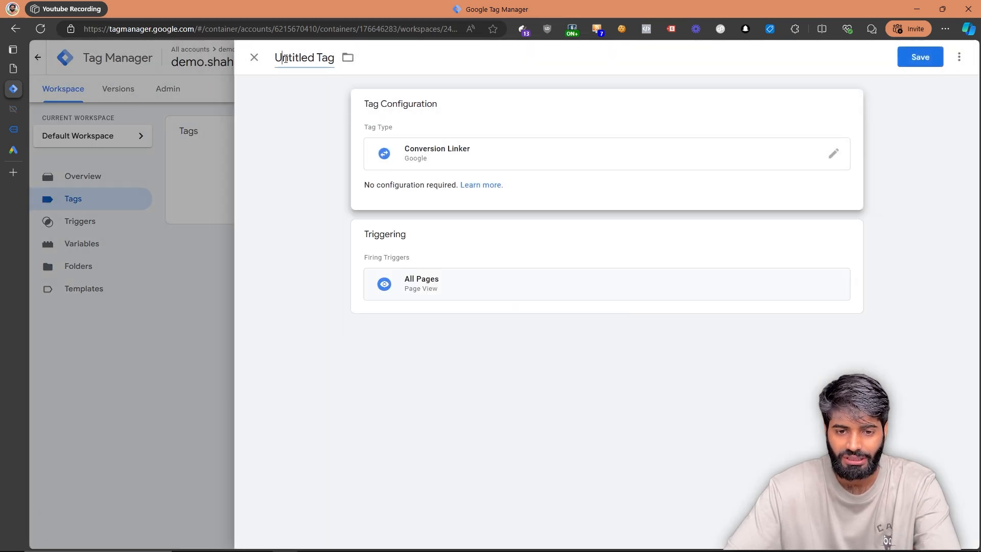
- Name the tag Gads Conversion Link and save it
click(291, 57)
text(Gads Conv)
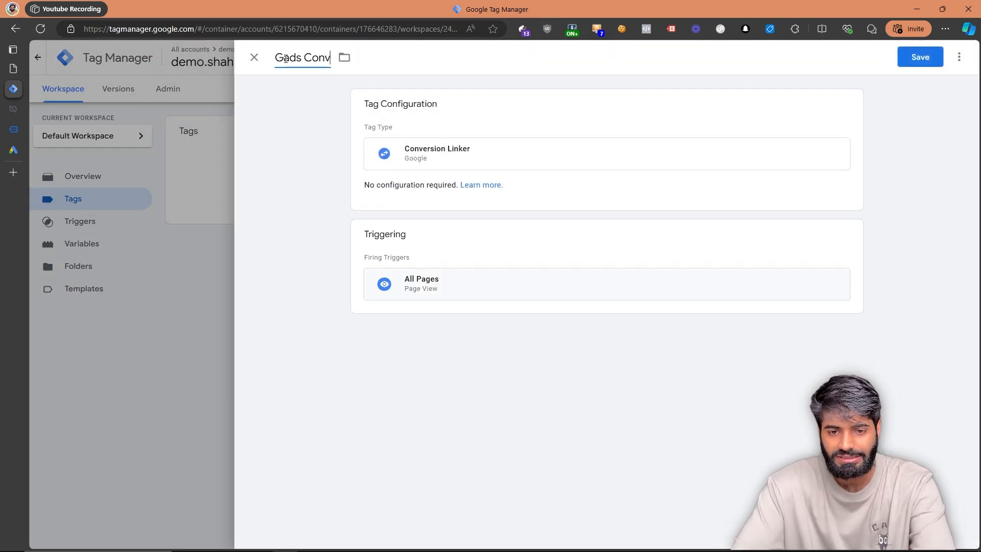
text(ersion Link)
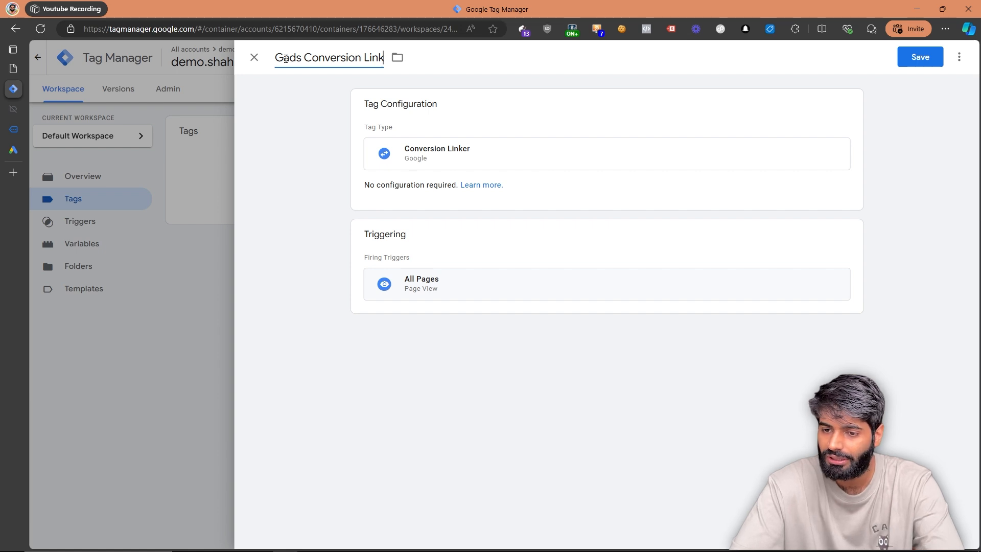
click(920, 57)
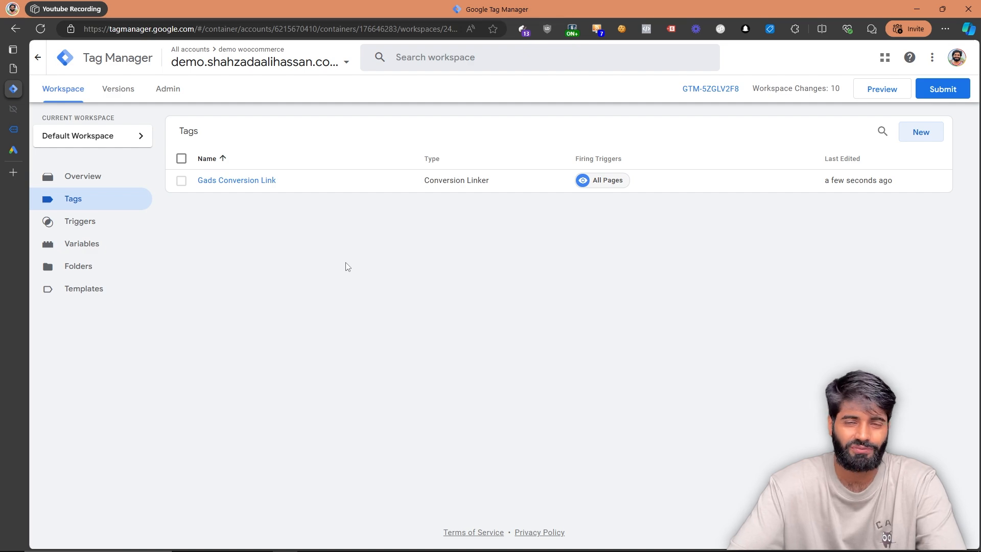
- Switch to Tag Assistant and examine the name of the cart page's view_cart event
click(13, 109)
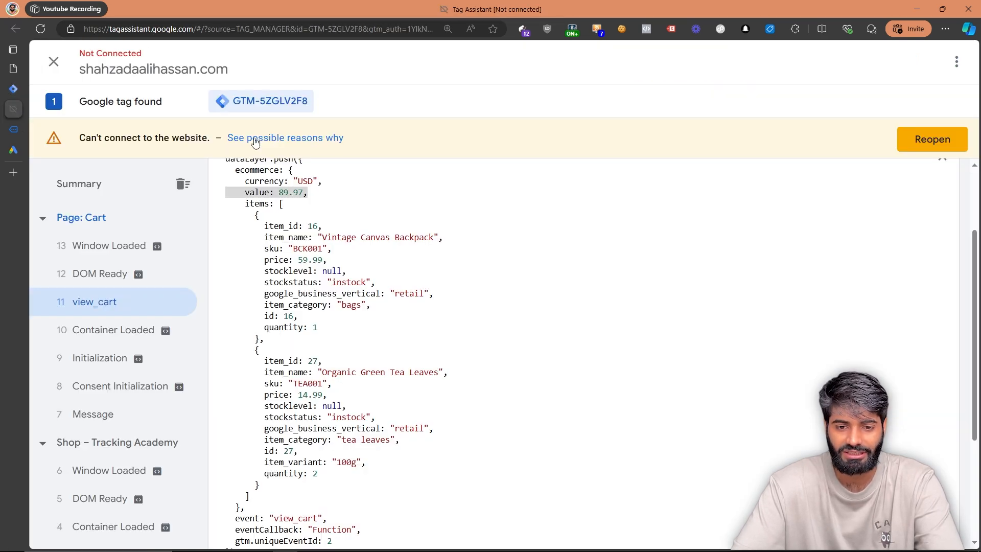
scroll(313, 211, up, 2)
double_click(294, 193)
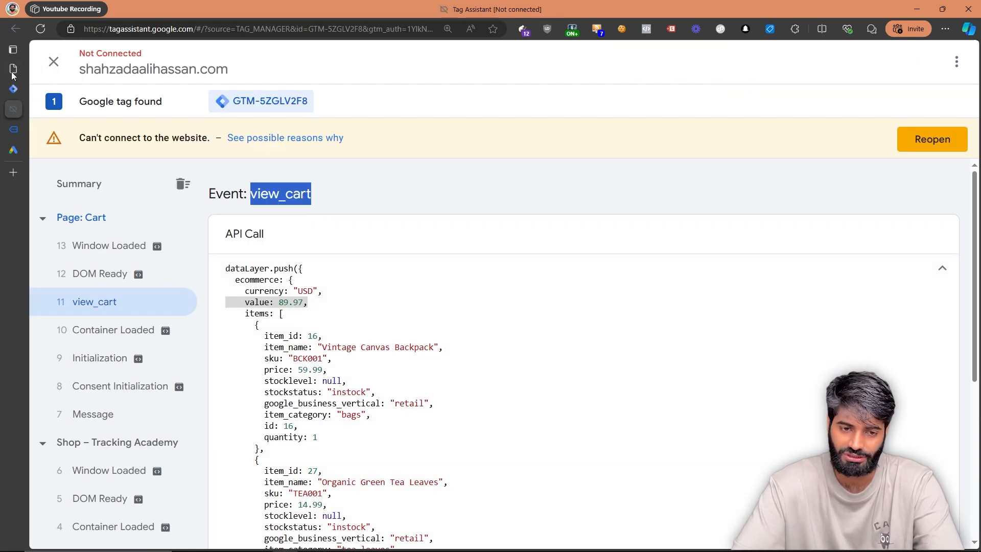
- Return to Google Tag Manager and create a new trigger of type Custom Event
click(14, 87)
click(61, 227)
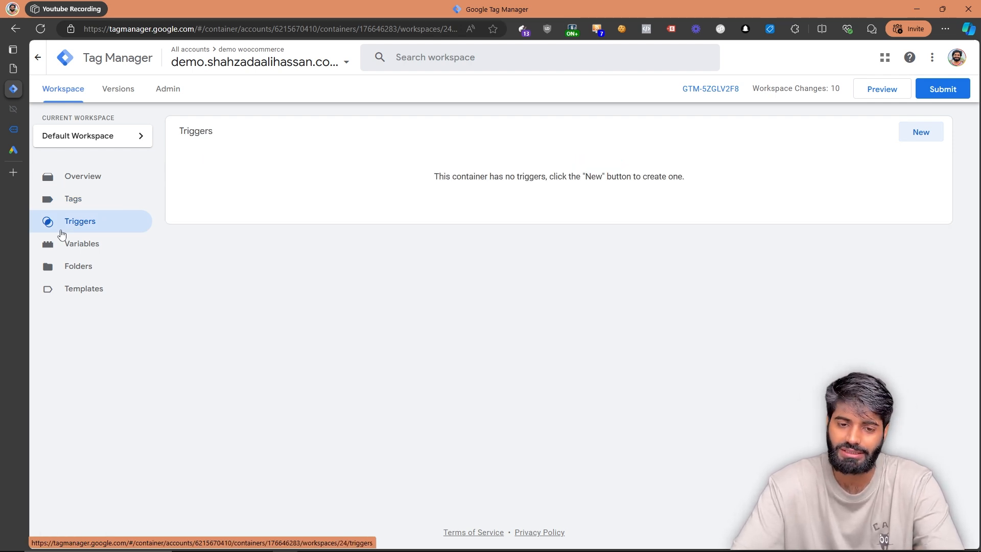
click(921, 133)
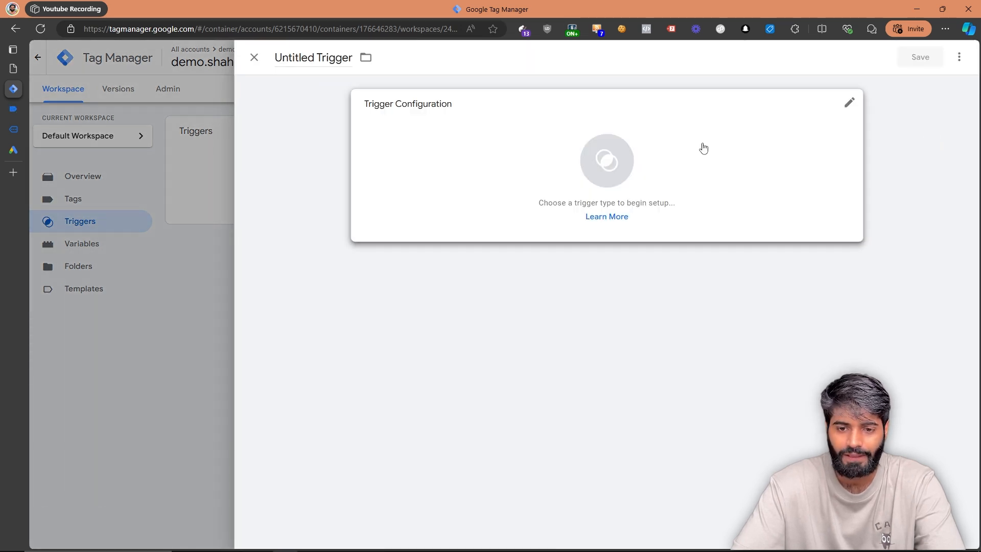
click(704, 148)
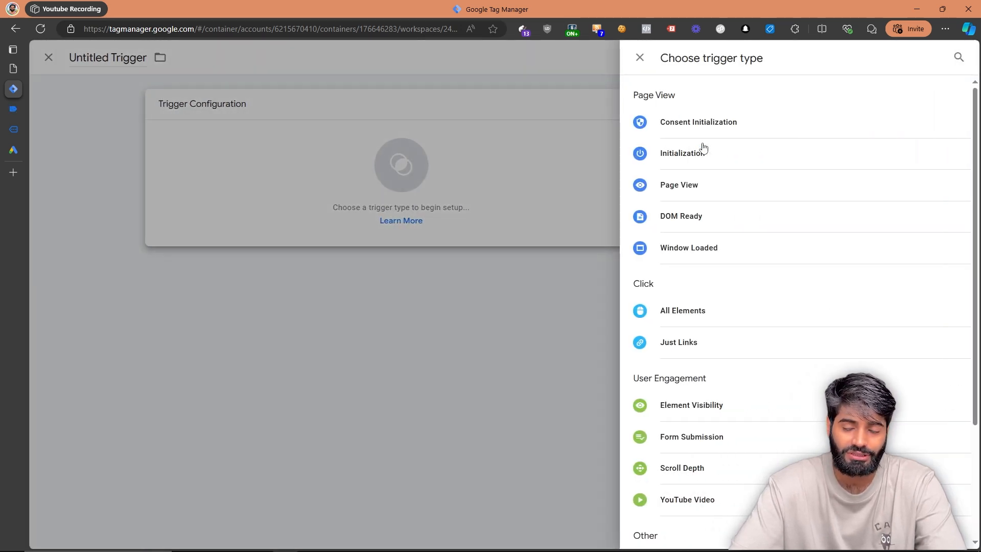
scroll(703, 149, down, 3)
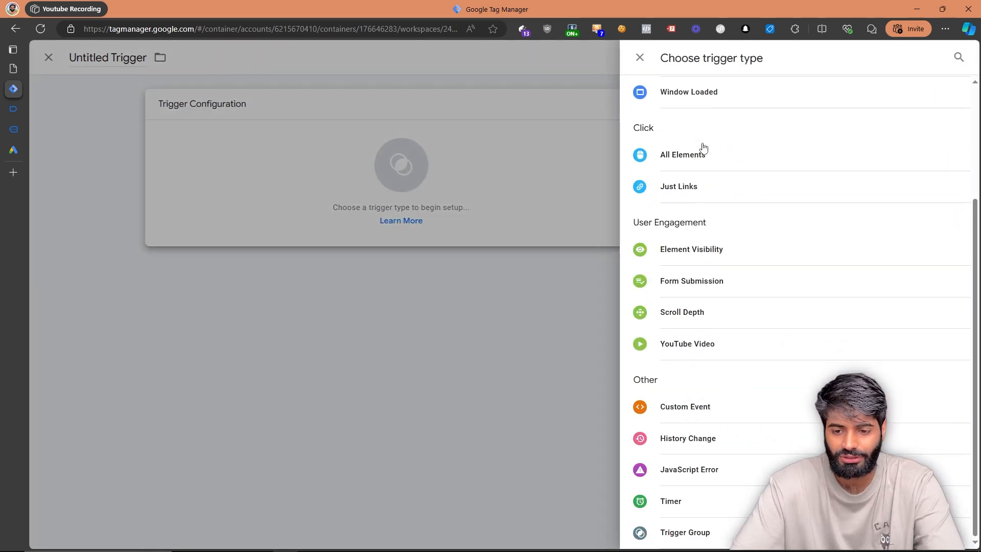
click(681, 414)
- Copy the event name view_cart from Tag Assistant and enter it as the trigger's event name in Google Tag Manager
click(14, 115)
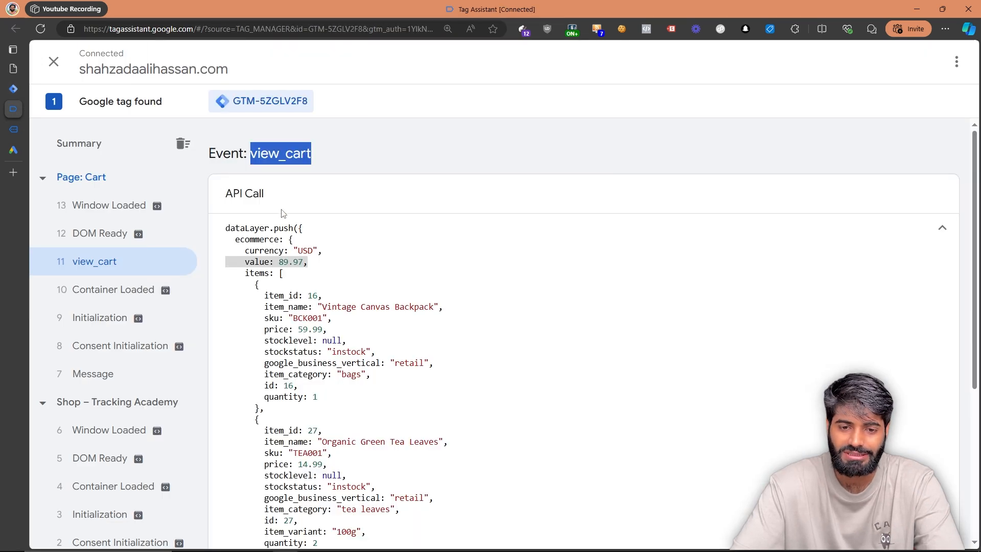
right_click(300, 156)
click(317, 163)
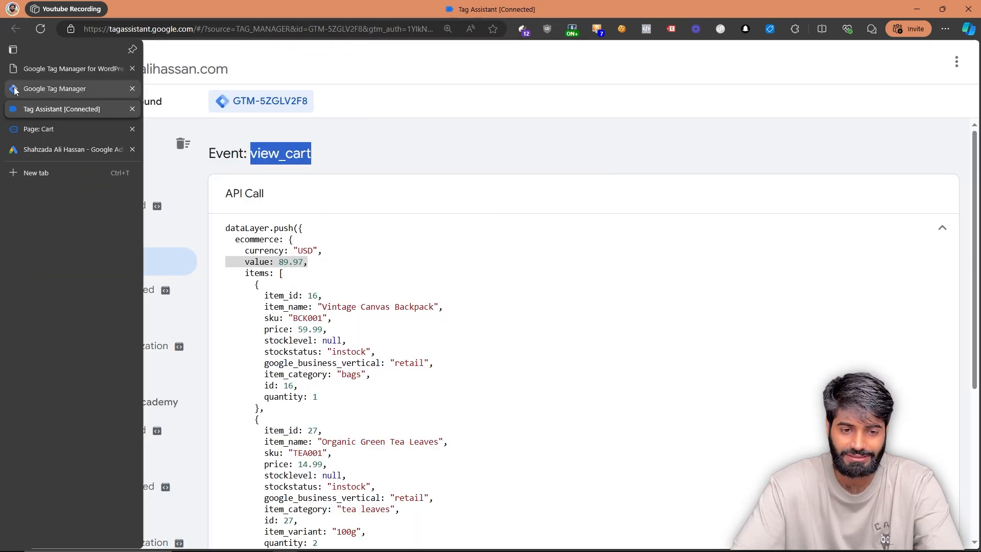
click(15, 90)
click(396, 227)
key(ctrl+v)
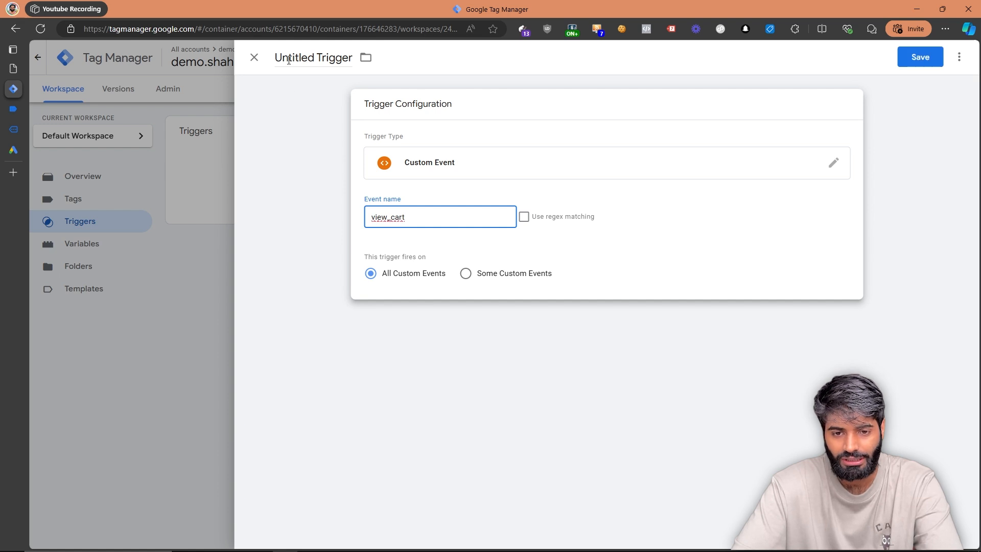
- Name the trigger CE view_cart and save it
click(289, 57)
text(CE)
key(ctrl+v)
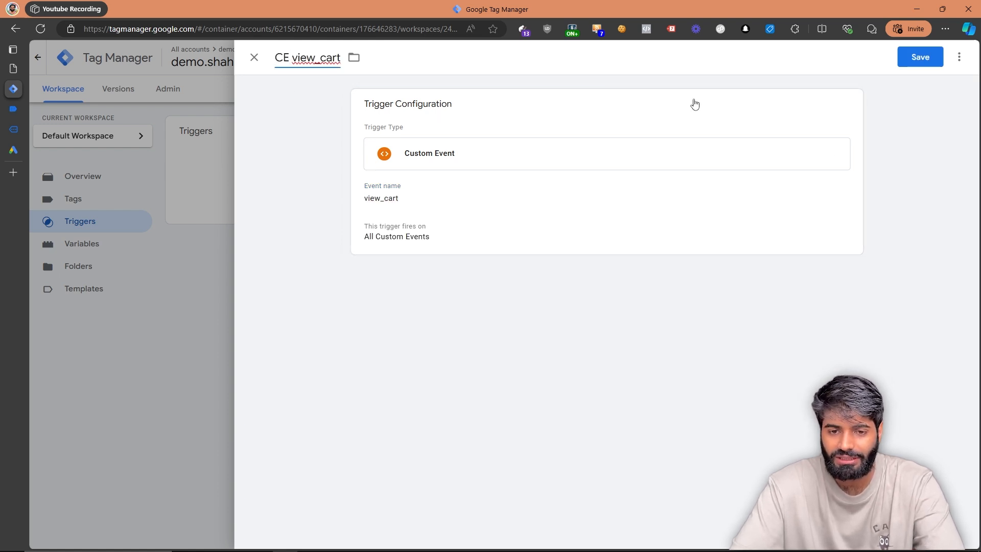
click(924, 58)
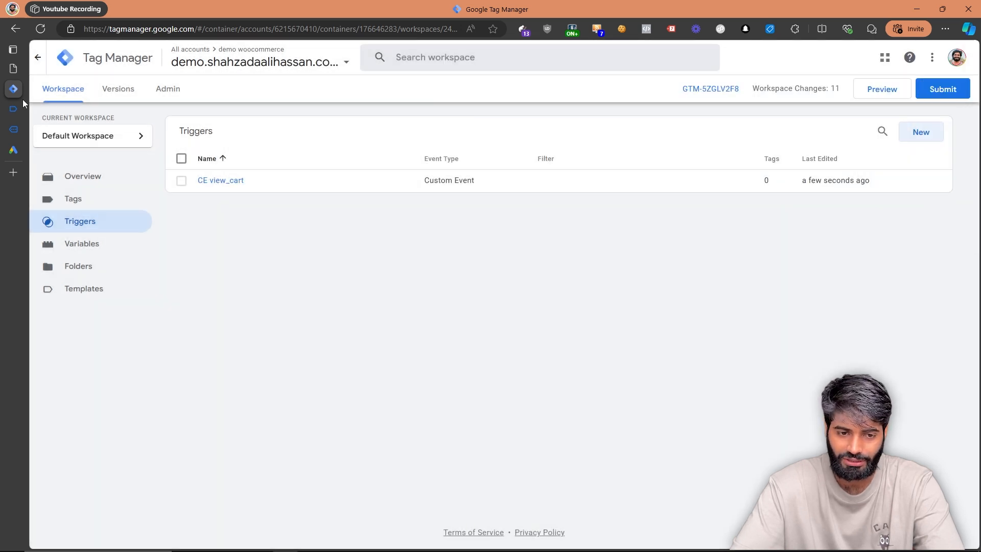
- Switch to Tag Assistant and examine the ecommerce currency, value and items parameters of the view_cart event
click(16, 107)
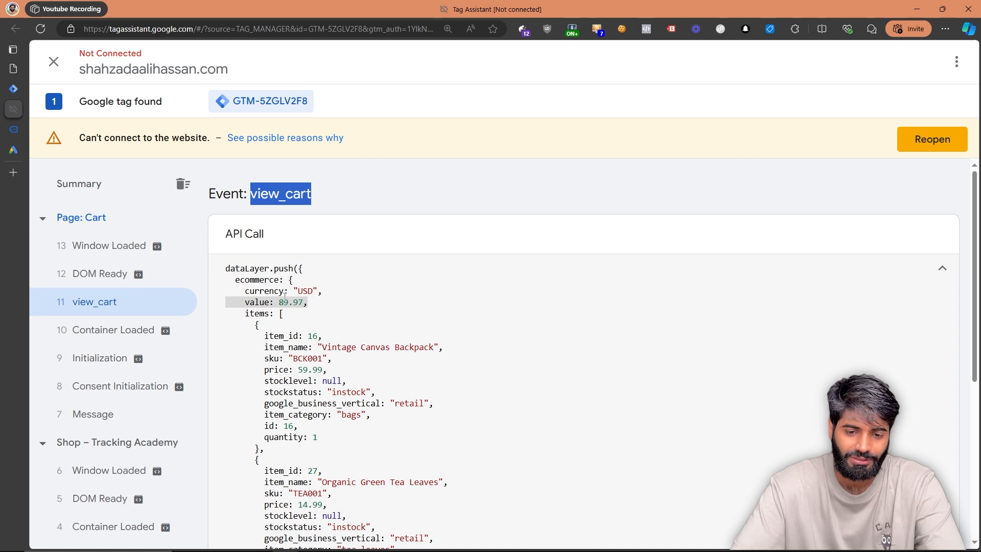
double_click(268, 299)
double_click(266, 292)
click(259, 316)
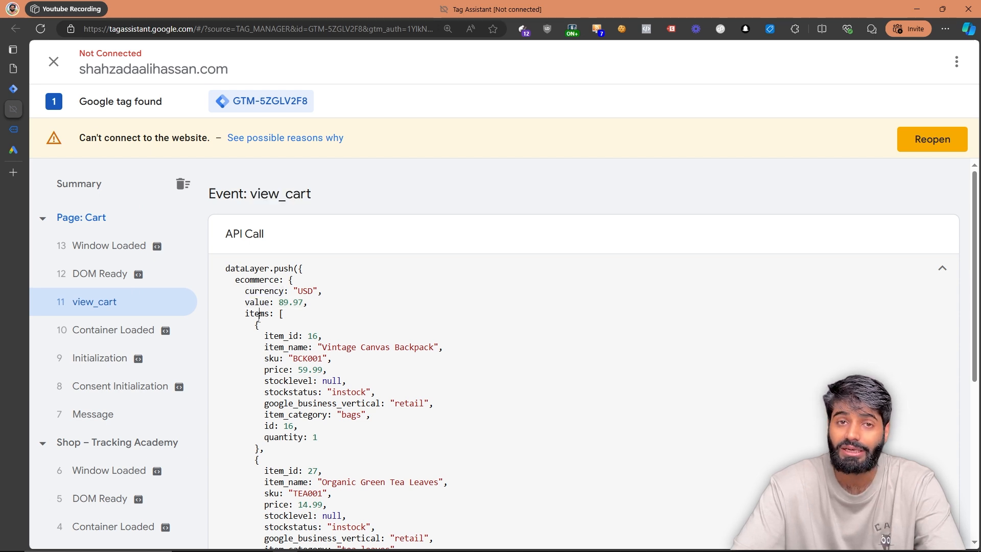
- Return to Google Tag Manager and create a new user-defined variable of type Data Layer Variable
click(13, 88)
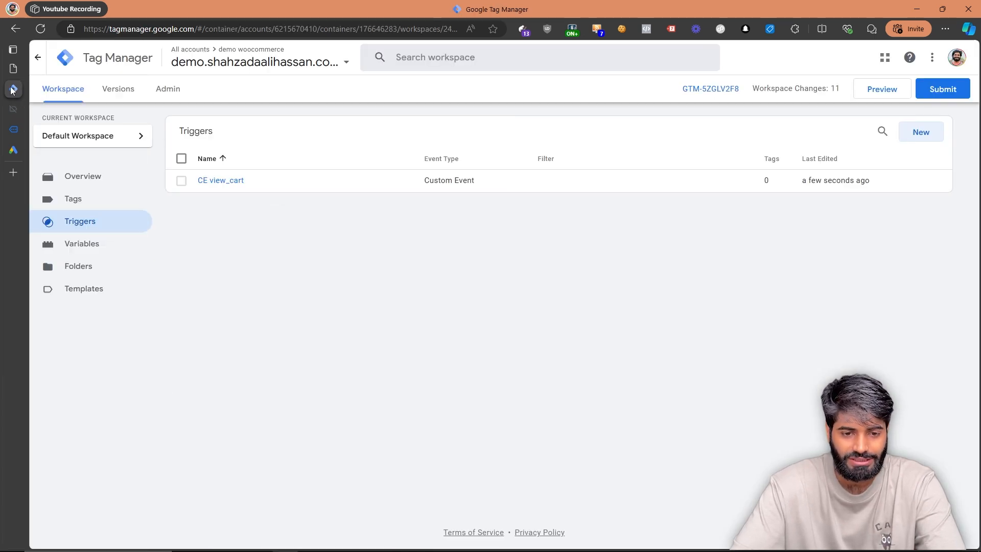
click(101, 256)
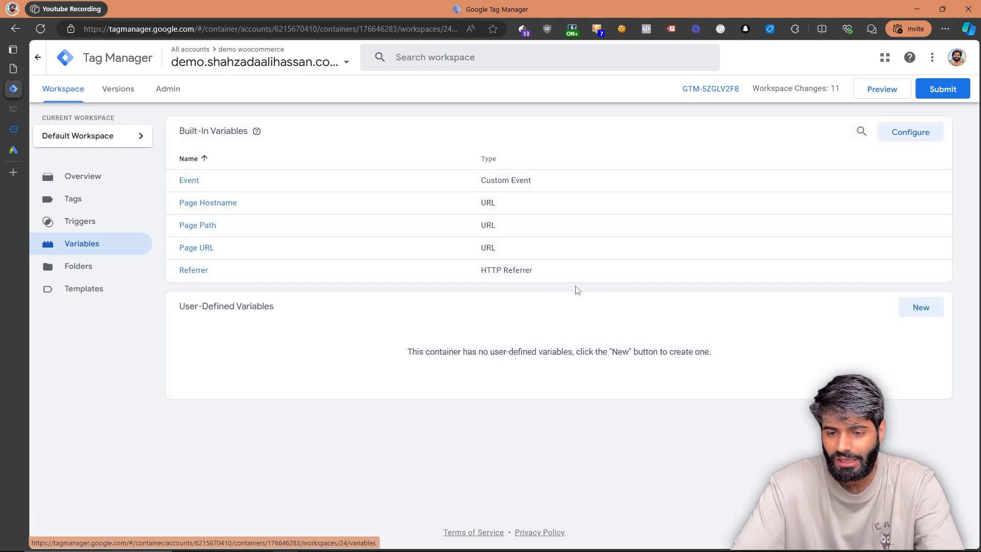
click(923, 314)
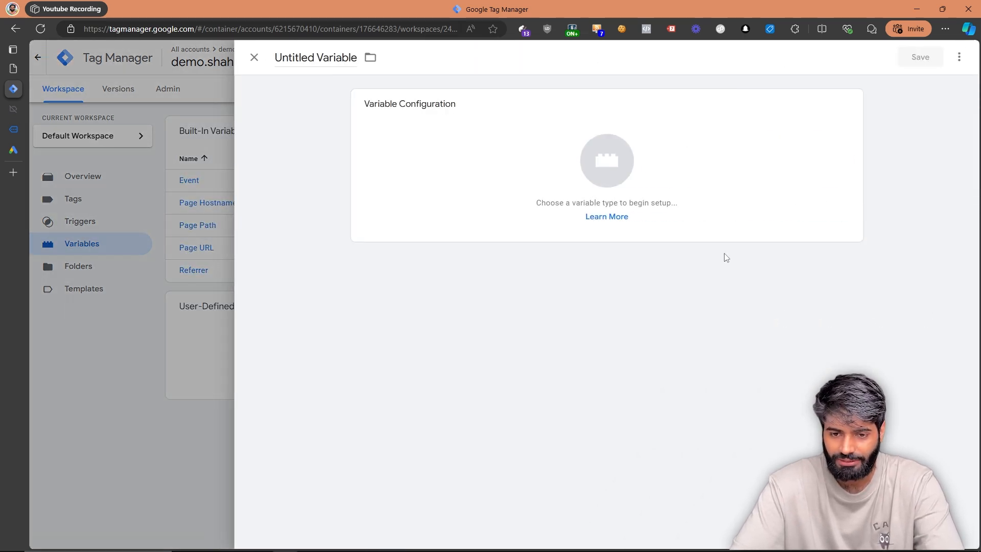
click(451, 143)
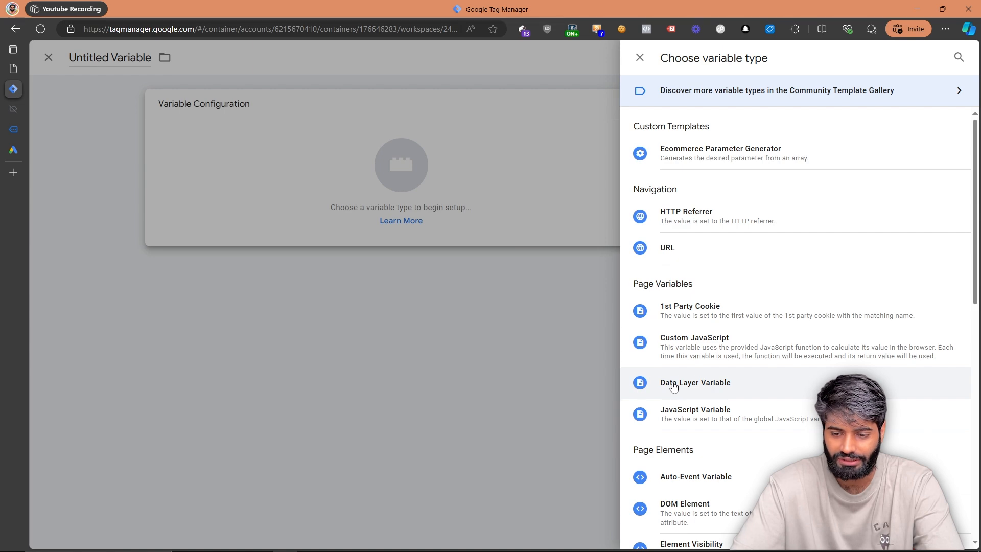
click(672, 382)
key(ctrl+plus)
key(ctrl+plus)
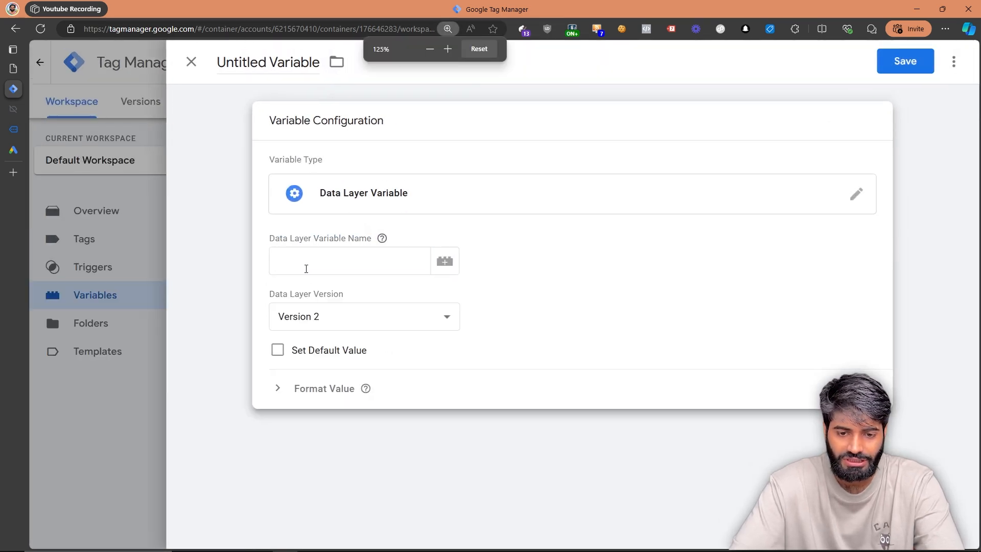
click(306, 268)
- Place the Tag Assistant page in its own window side by side with the Google Tag Manager window
click(14, 109)
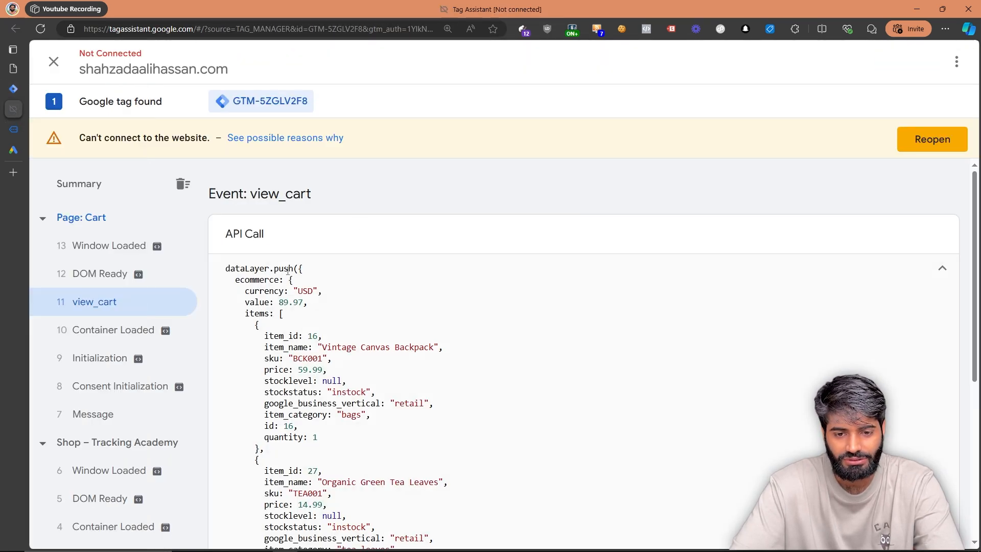
double_click(270, 279)
double_click(267, 291)
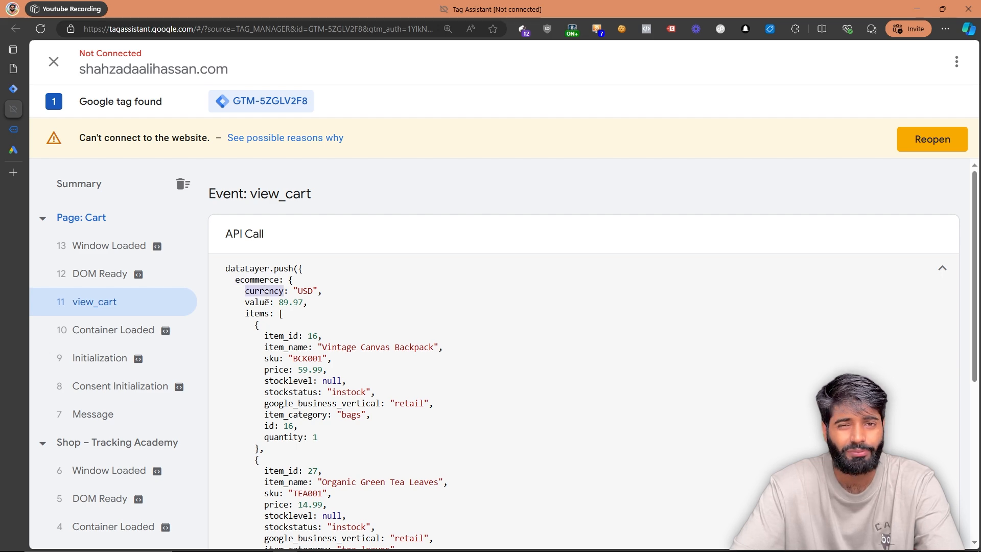
drag(16, 108, 980, 322)
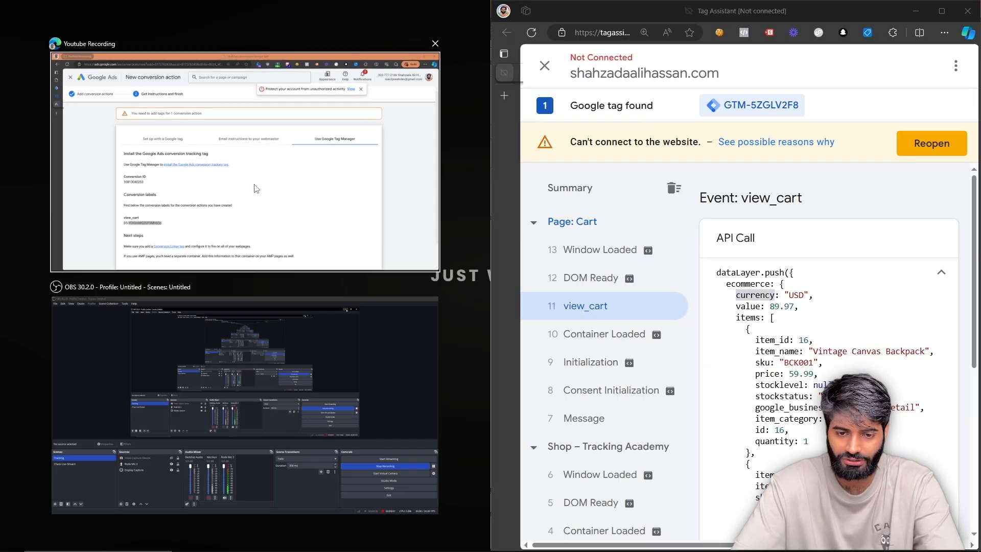
click(256, 188)
mouse_move(5, 101)
click(52, 89)
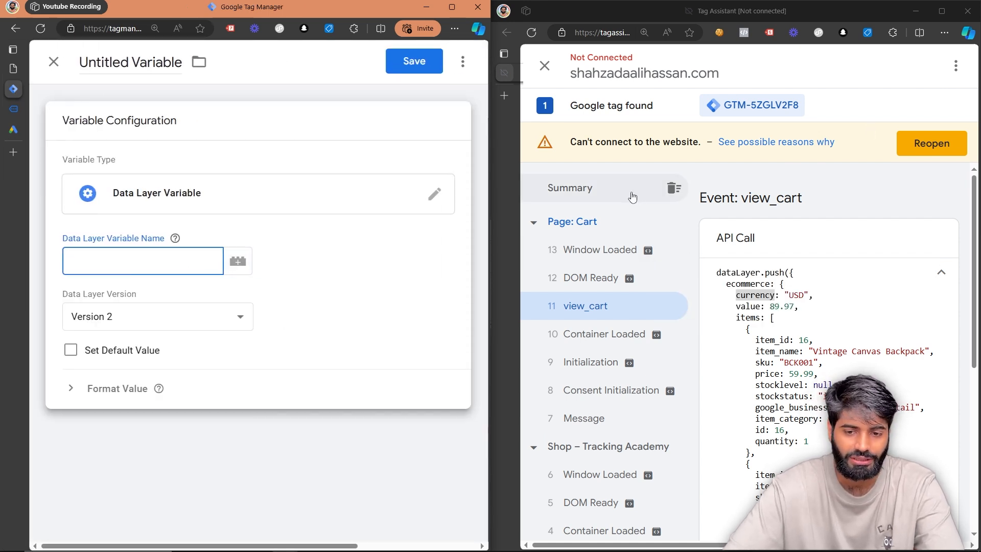
- Copy the ecommerce and currency keys from the view_cart event and enter ecommerce.currency as the data layer variable name
double_click(748, 244)
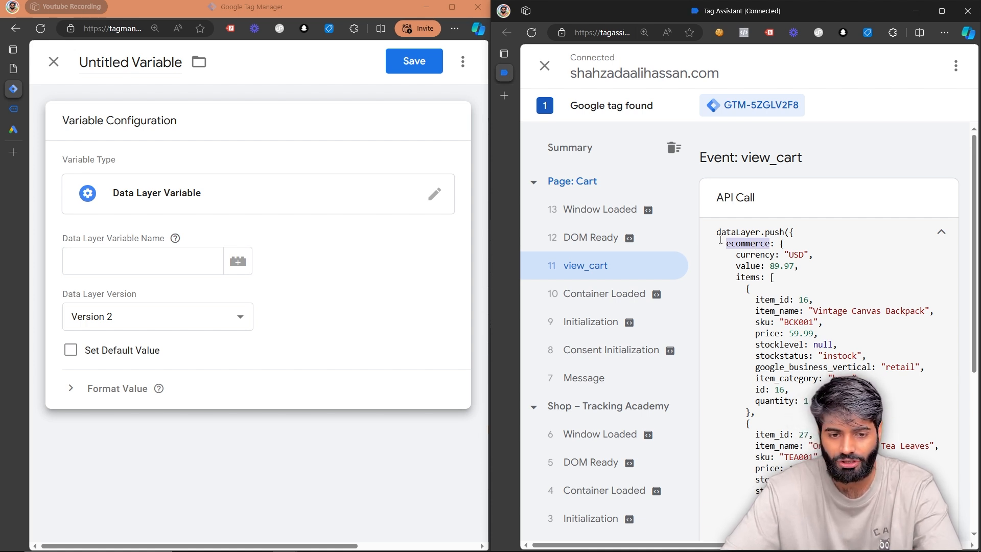
click(124, 257)
key(ctrl+v)
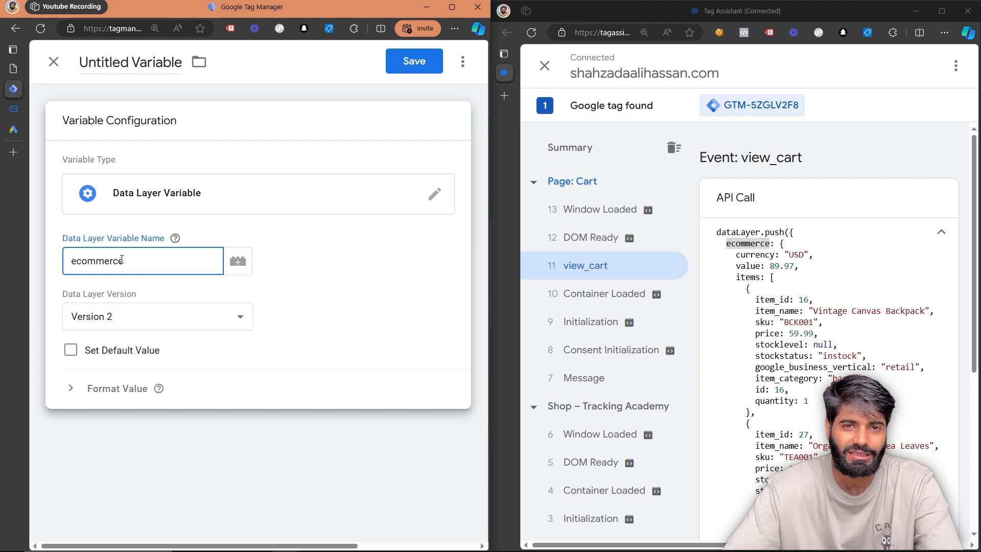
text(.)
click(857, 264)
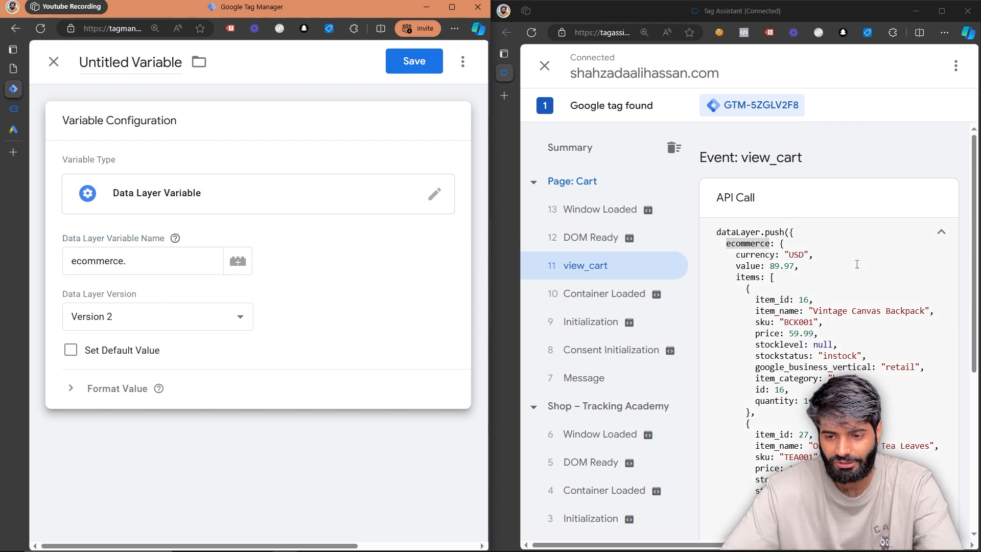
double_click(756, 254)
click(196, 258)
key(ctrl+v)
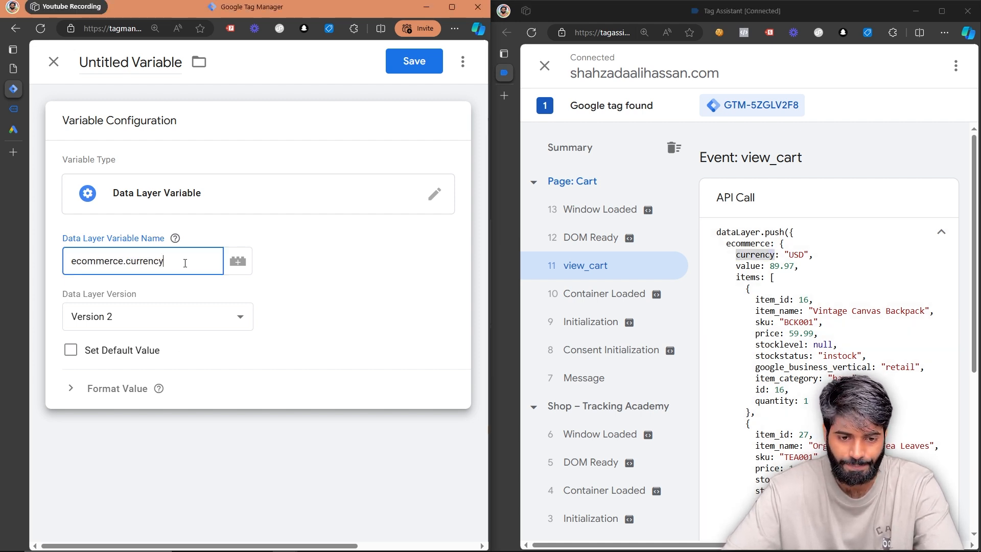
- Name the variable DLV ecommerce.currency and save it
key(ctrl+a)
key(ctrl+c)
click(98, 64)
text(DL)
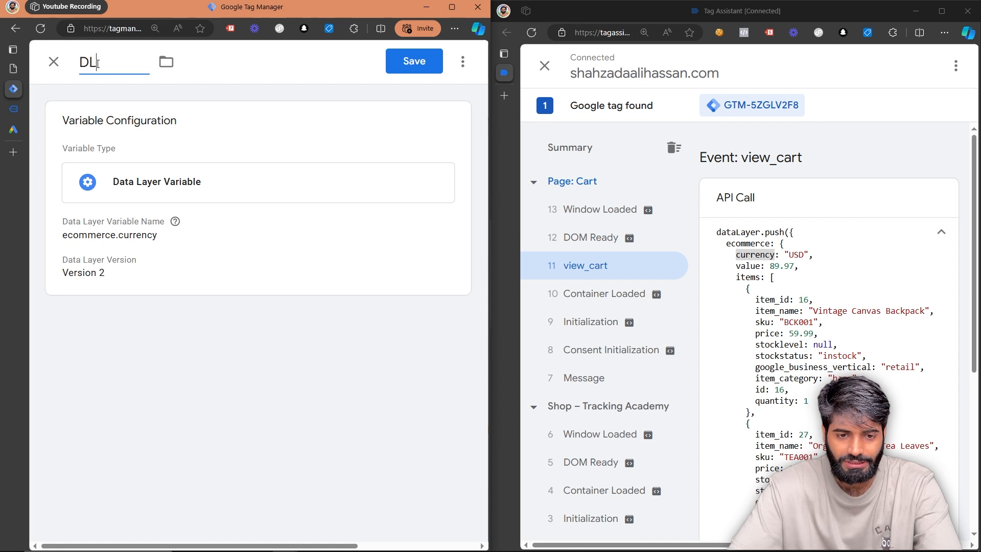
text(V)
key(ctrl+v)
click(413, 61)
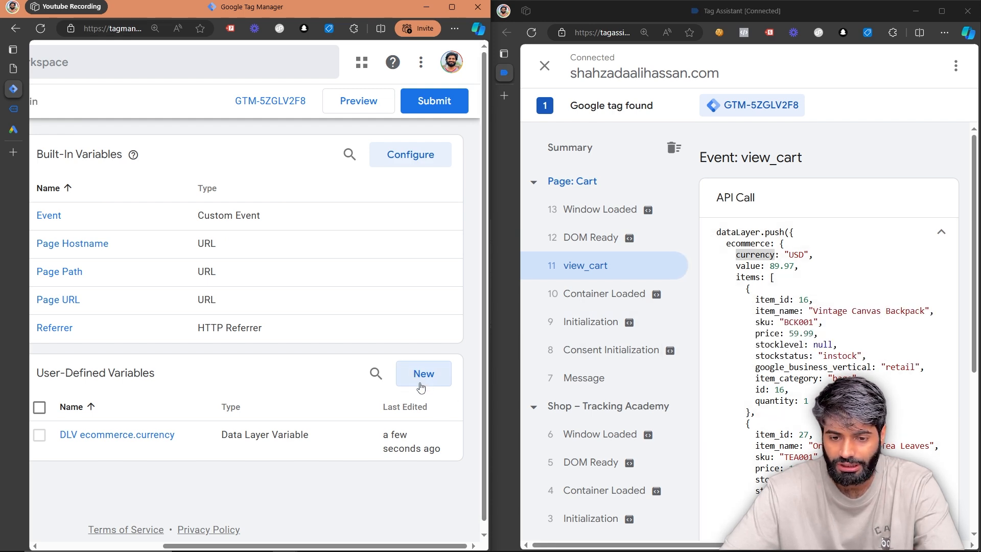
- Create another Data Layer Variable with the data layer variable name ecommerce.value
click(421, 388)
click(234, 190)
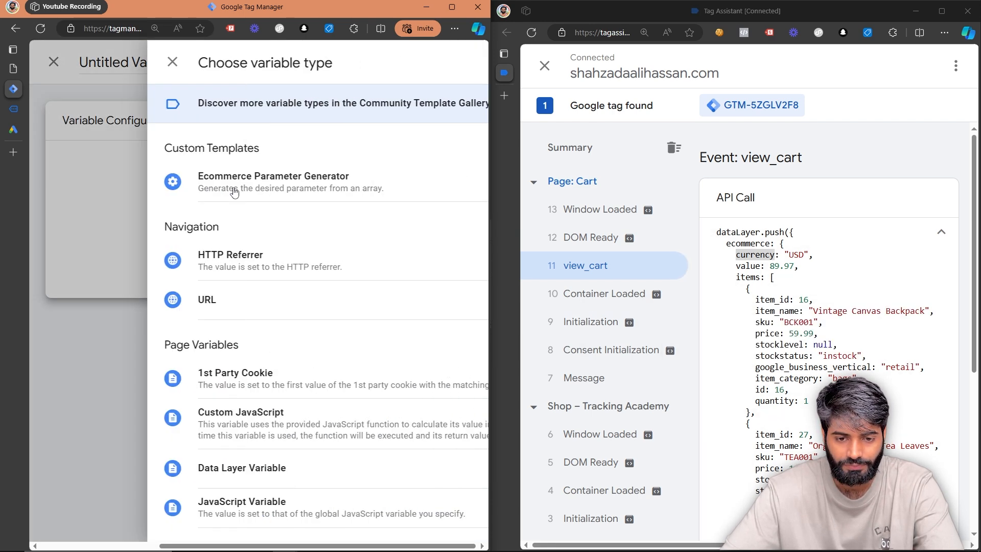
click(185, 462)
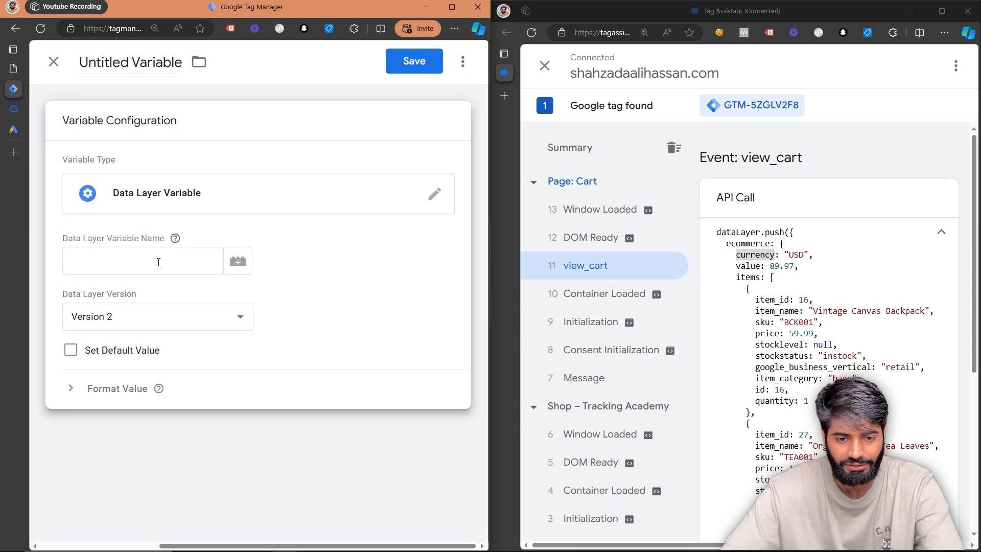
key(ctrl+v)
key(BackSpace)
key(BackSpace)
key(BackSpace)
key(BackSpace)
key(BackSpace)
key(BackSpace)
key(BackSpace)
key(BackSpace)
text(value)
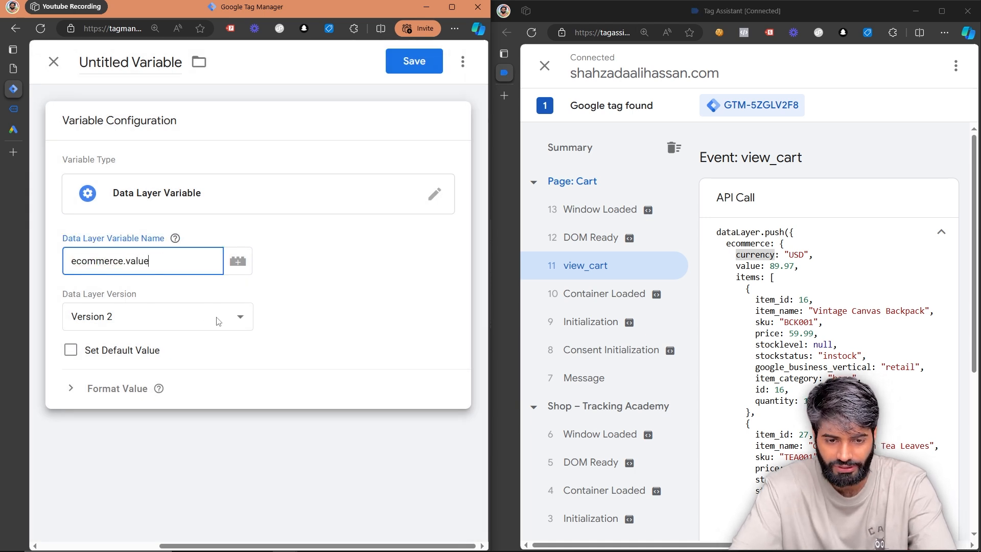
- Name the variable DLV ecommerce.value and save it
key(ctrl+a)
key(ctrl+c)
click(157, 62)
text(DLV)
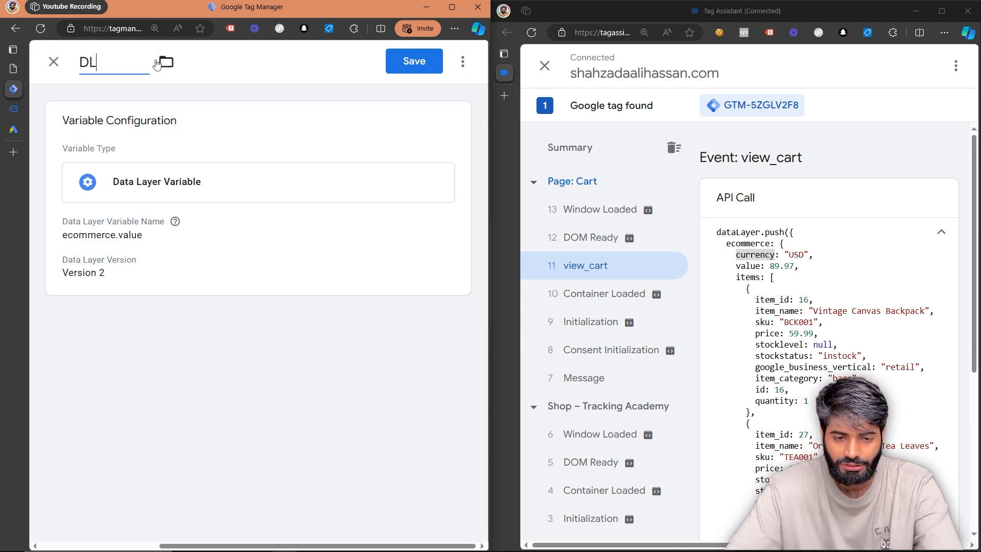
key(ctrl+v)
click(414, 61)
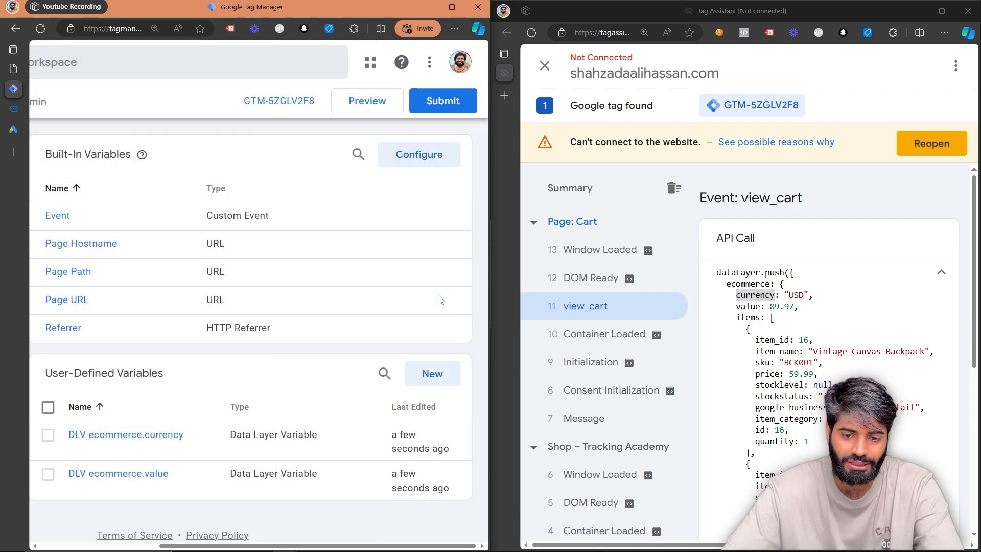
- Create a third Data Layer Variable with the data layer variable name ecommerce.items
click(446, 372)
click(291, 168)
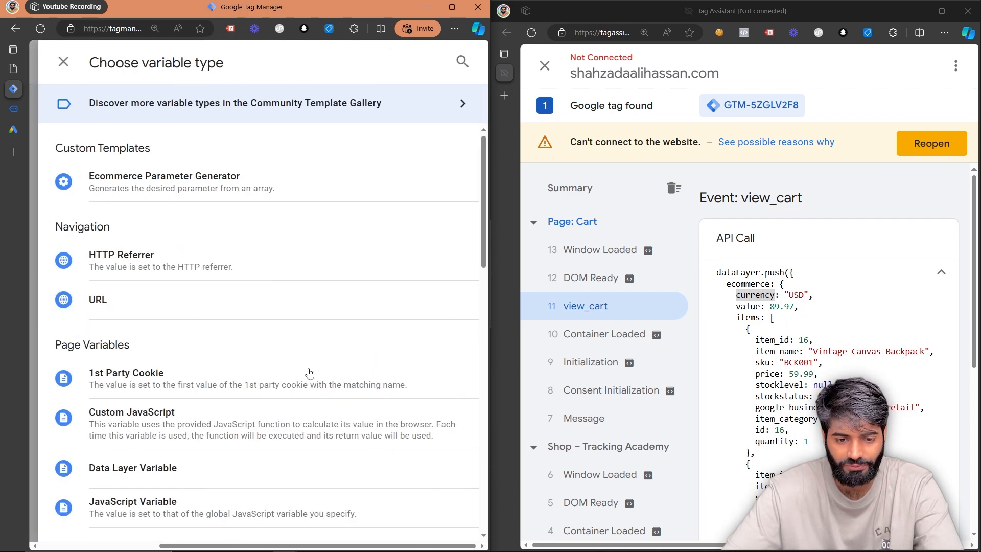
click(243, 470)
right_click(239, 475)
click(144, 266)
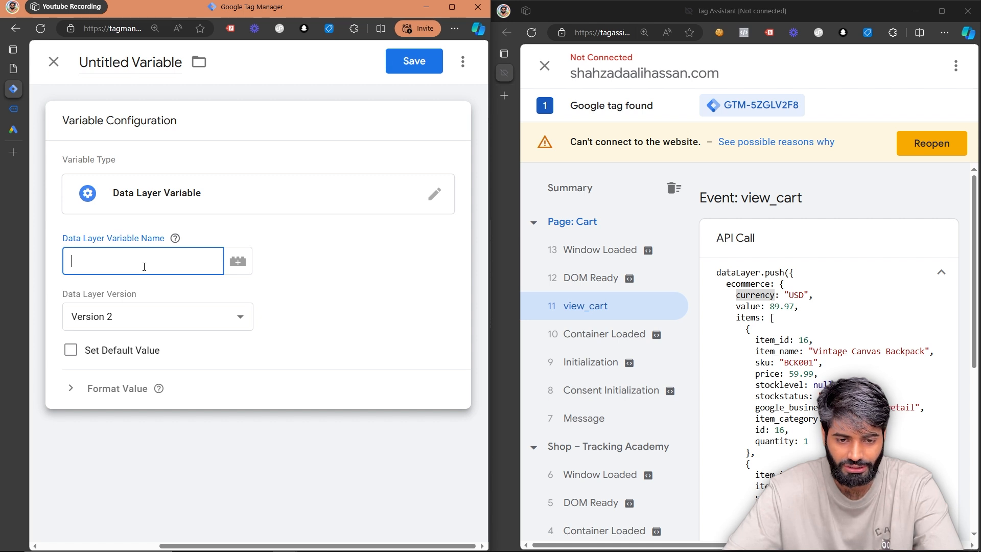
text(ecommerce.itesm)
key(ctrl+a)
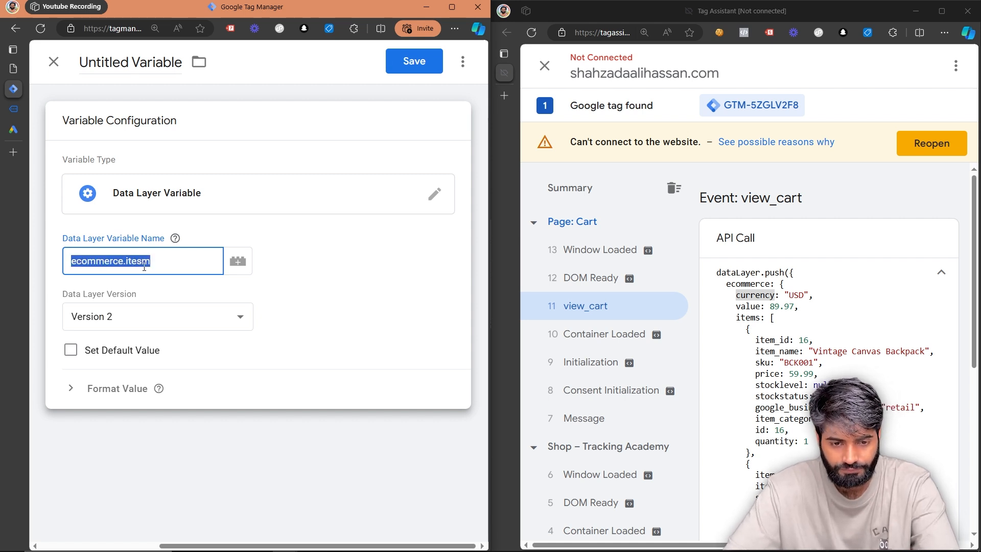
key(Right)
key(BackSpace)
- Name the variable DLV ecommerce.items and save it
key(ctrl+a)
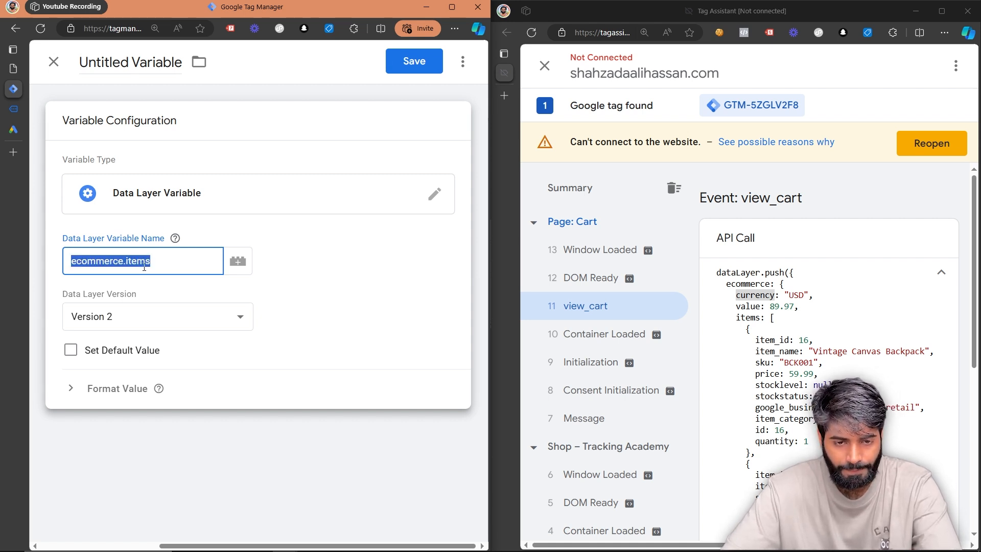
click(118, 67)
text(DLV)
key(ctrl+v)
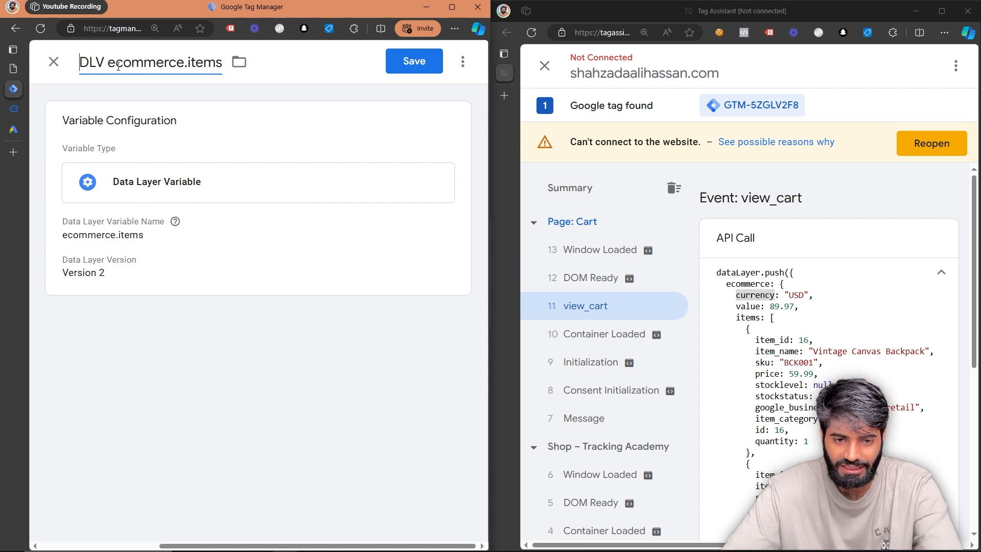
click(410, 63)
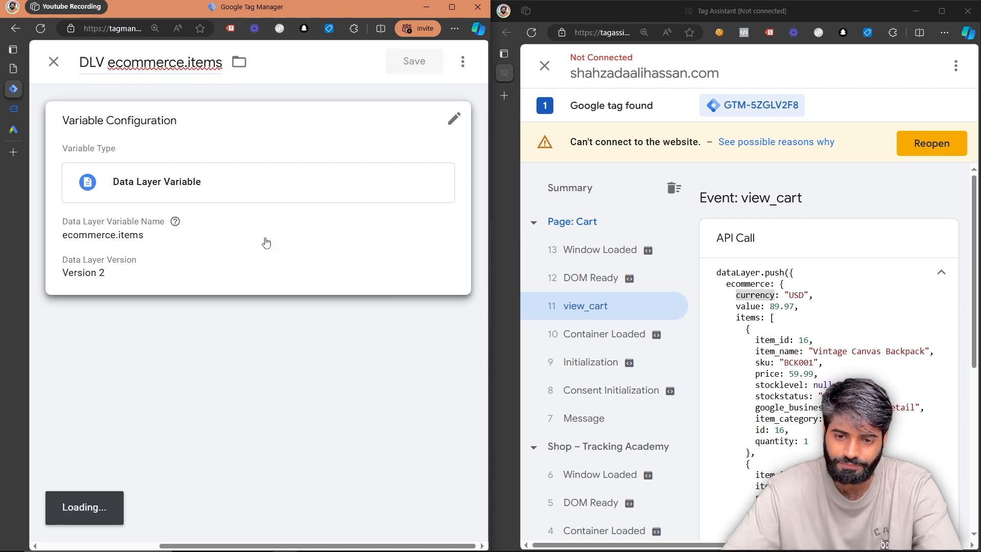
- Create a new user-defined variable of type Constant
scroll(267, 241, down, 2)
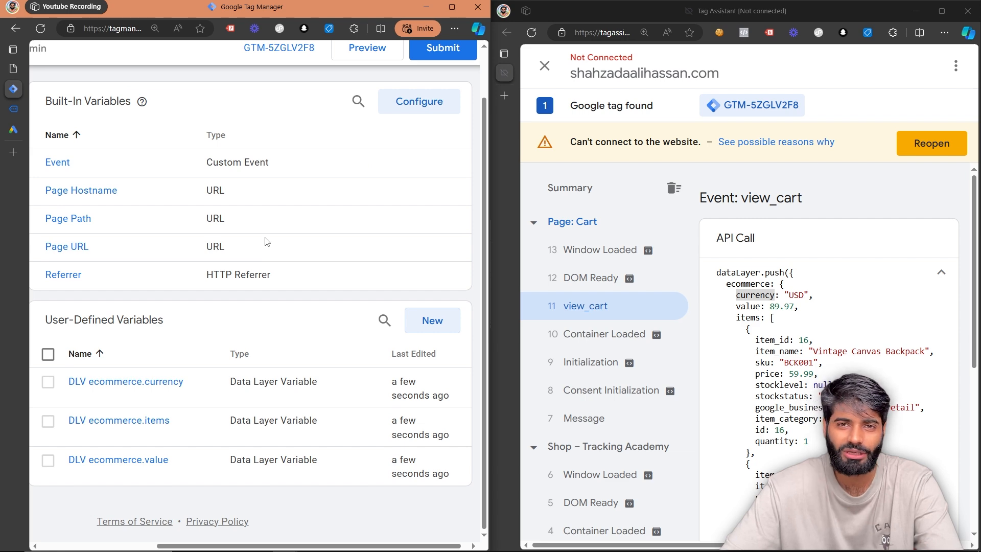
click(433, 321)
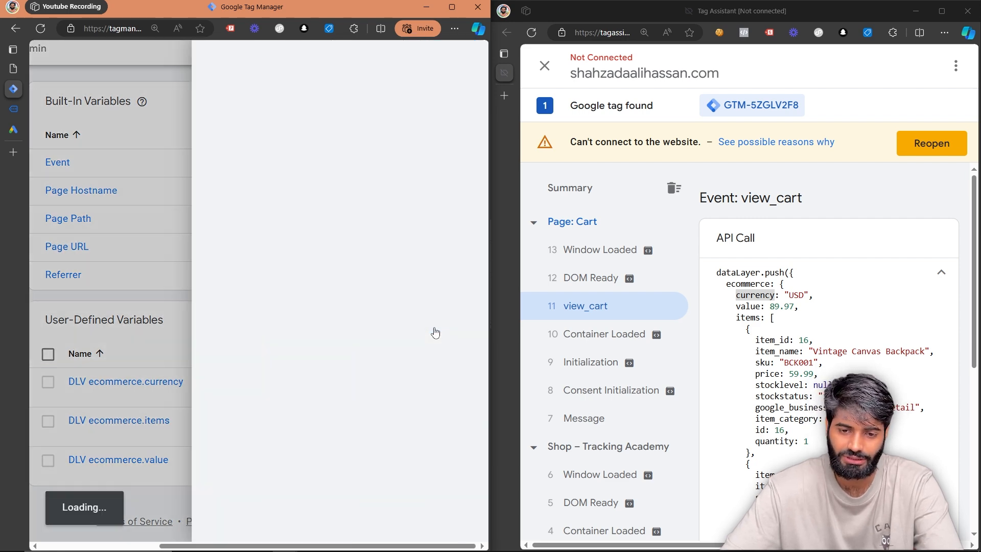
click(249, 162)
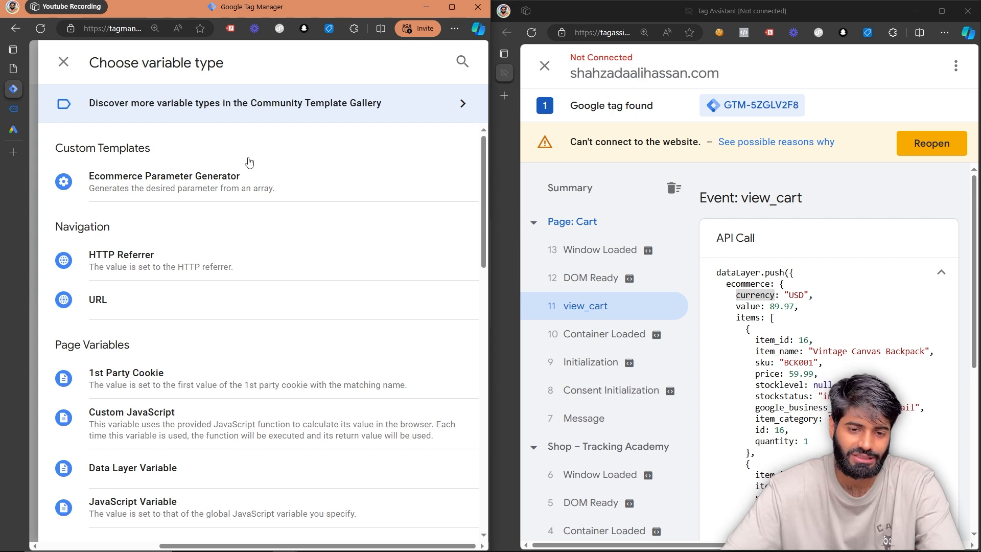
scroll(190, 453, down, 4)
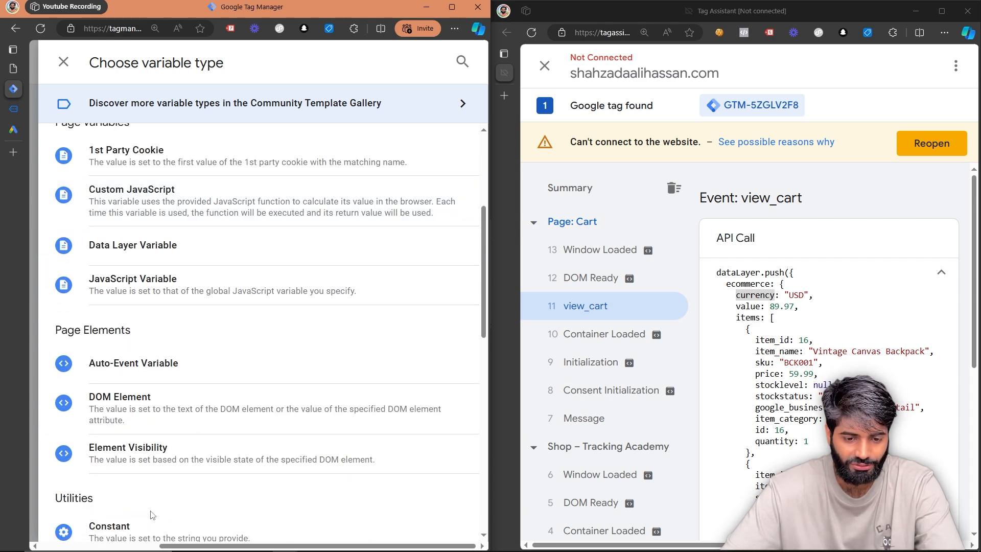
click(136, 526)
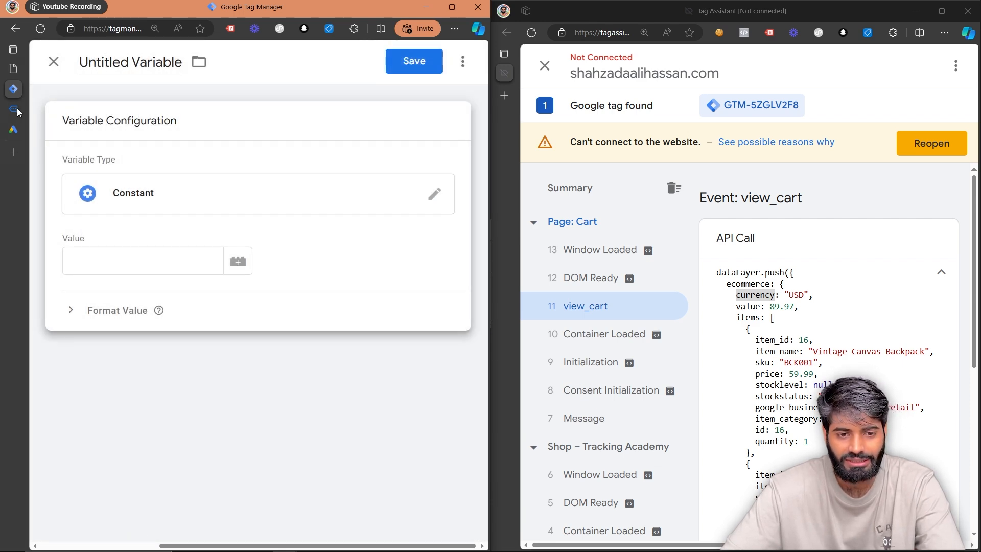
- Copy the conversion ID from the Google Ads conversion instructions and enter it as the Constant variable's value in Google Tag Manager
click(13, 129)
double_click(83, 326)
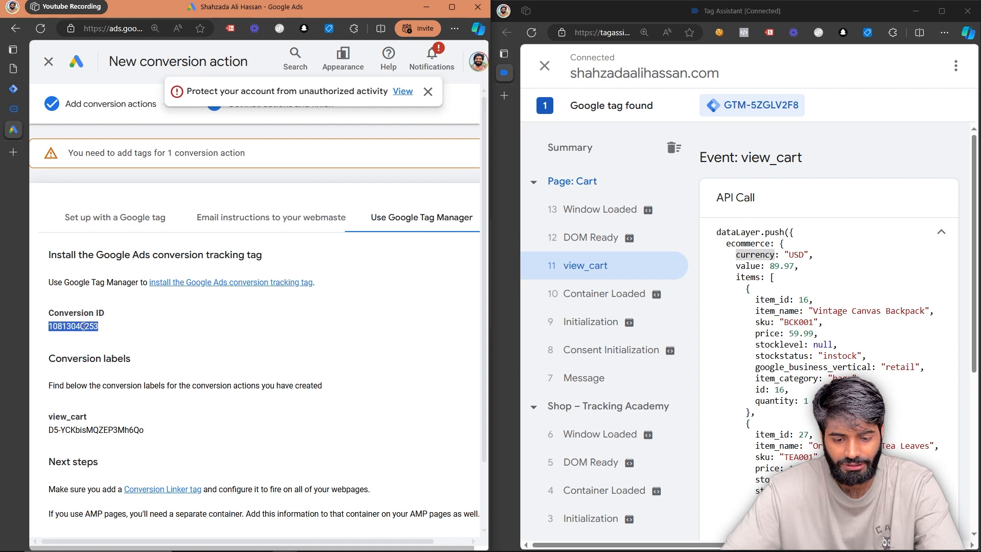
click(14, 90)
click(131, 263)
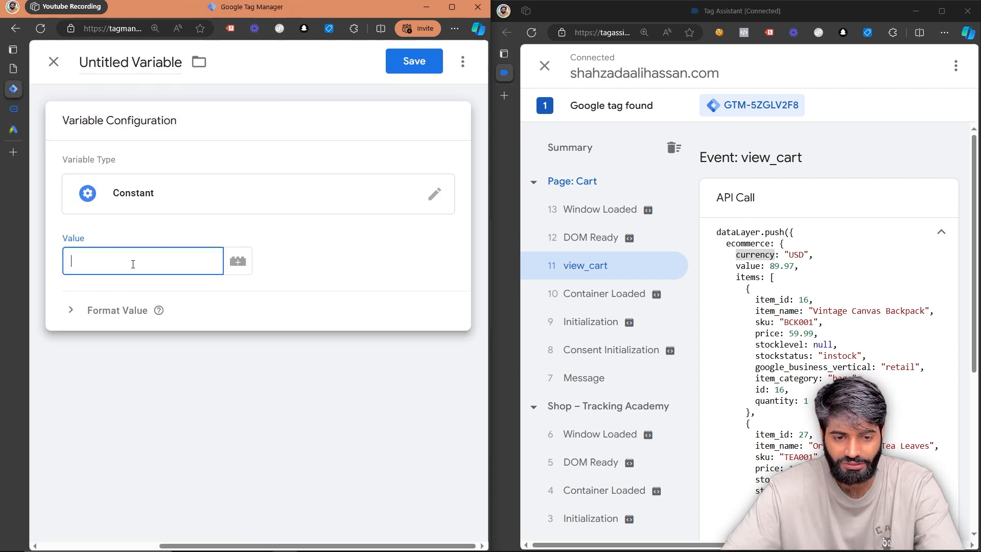
key(ctrl+v)
- Name the Constant variable Gads Conversion ID and save it
click(138, 60)
key(ctrl+a)
text(Gas)
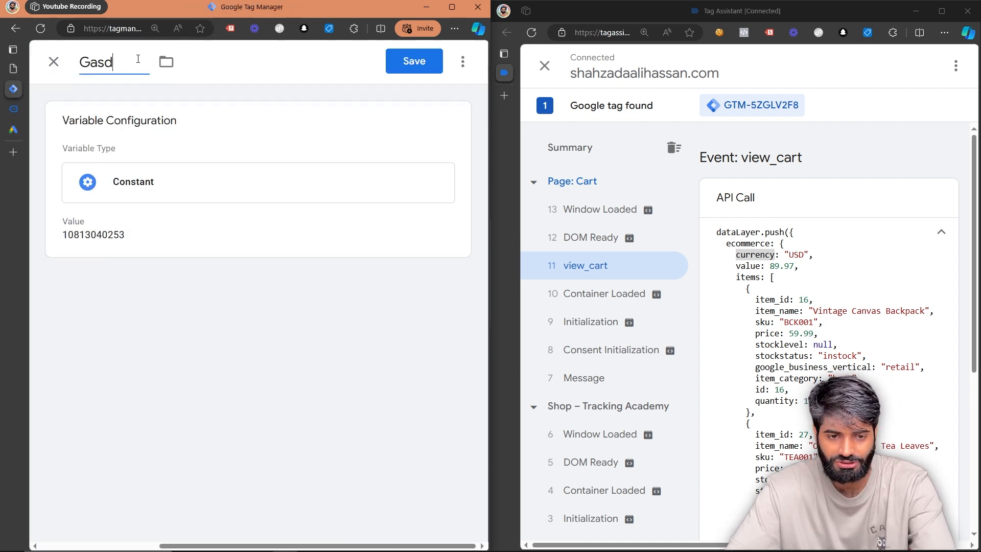
text(s Conversion ID)
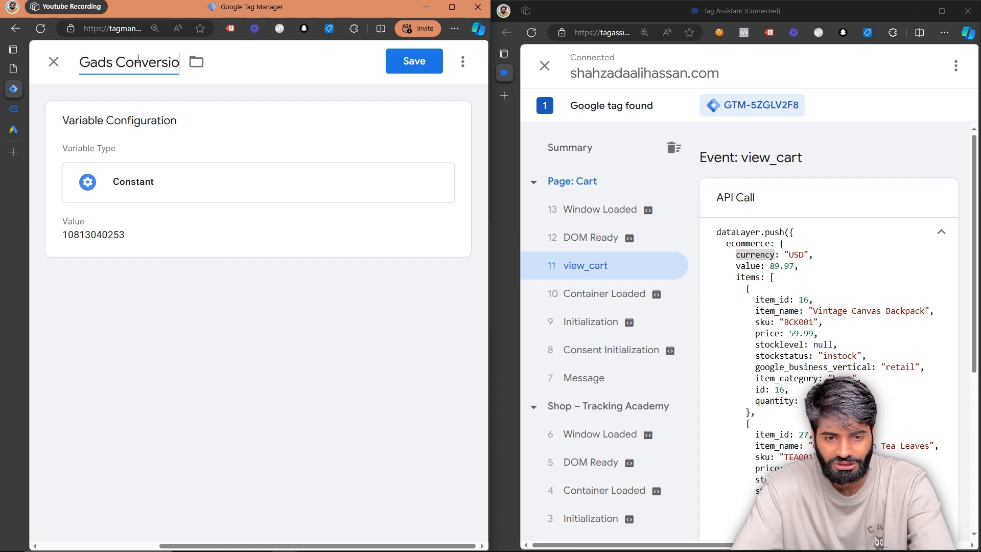
click(414, 70)
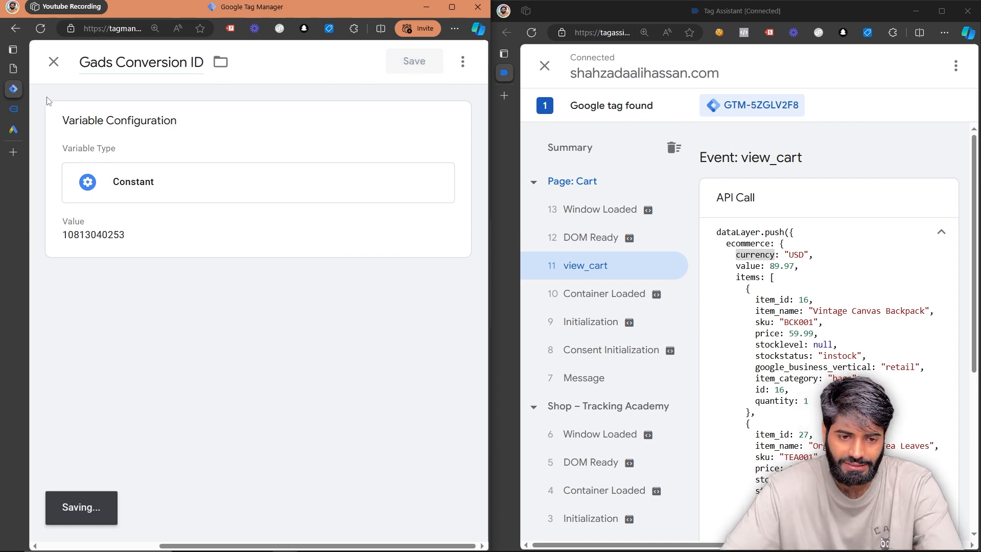
- Switch to the Google Ads conversion instructions and copy the view_cart conversion label
click(13, 132)
drag(151, 434, 43, 431)
key(ctrl+c)
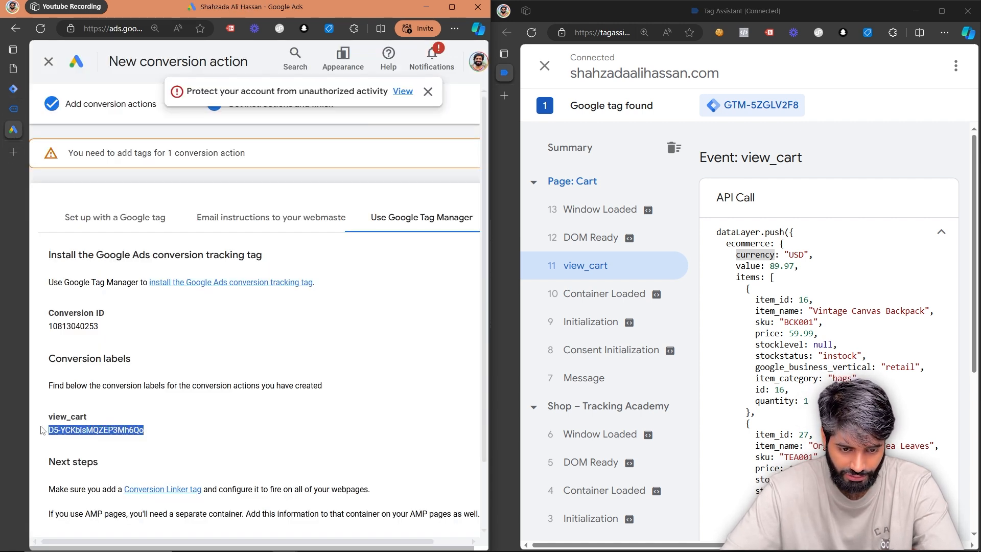
- Back in Google Tag Manager, create a new user-defined Constant variable with the copied conversion label as its value
click(14, 90)
click(442, 263)
click(319, 151)
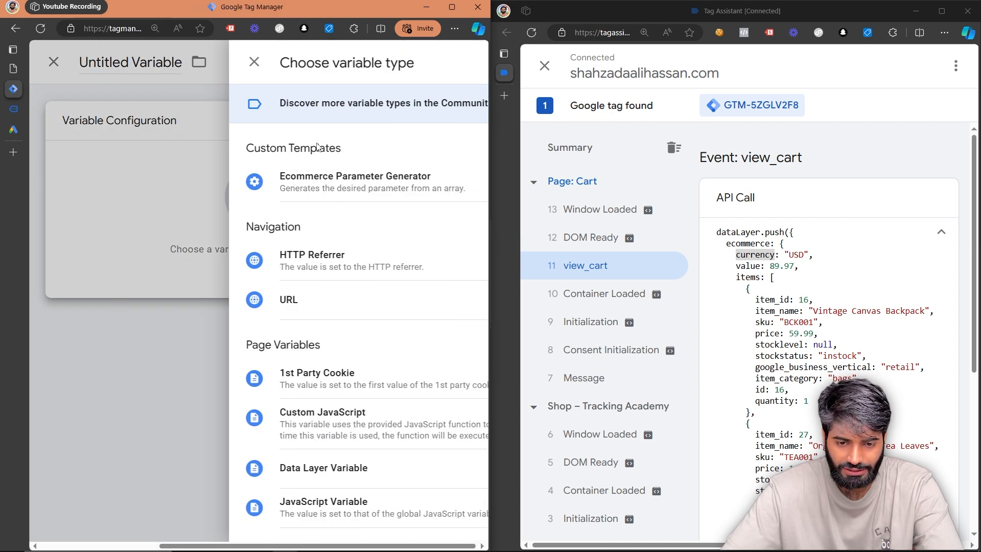
scroll(322, 450, down, 3)
scroll(204, 449, down, 3)
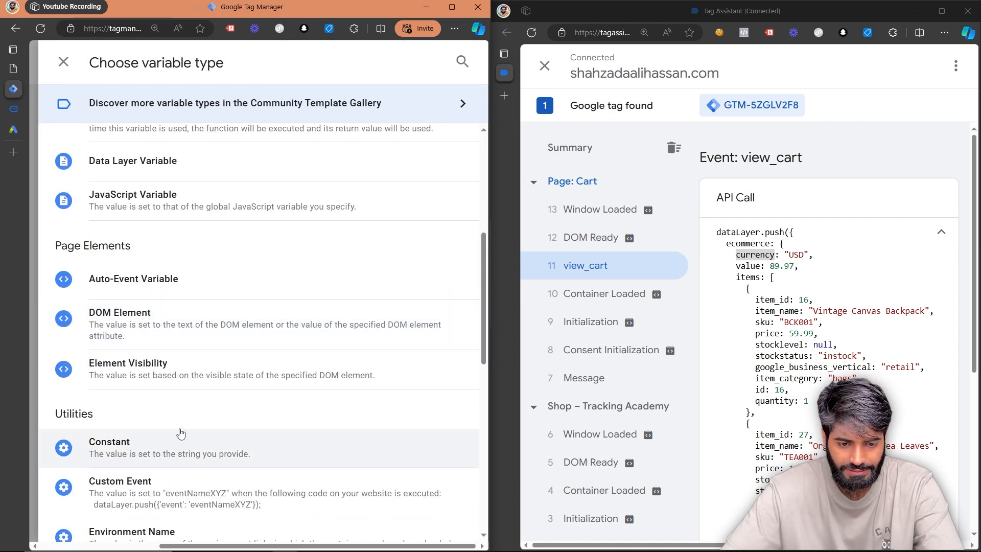
click(172, 443)
click(143, 255)
key(ctrl+v)
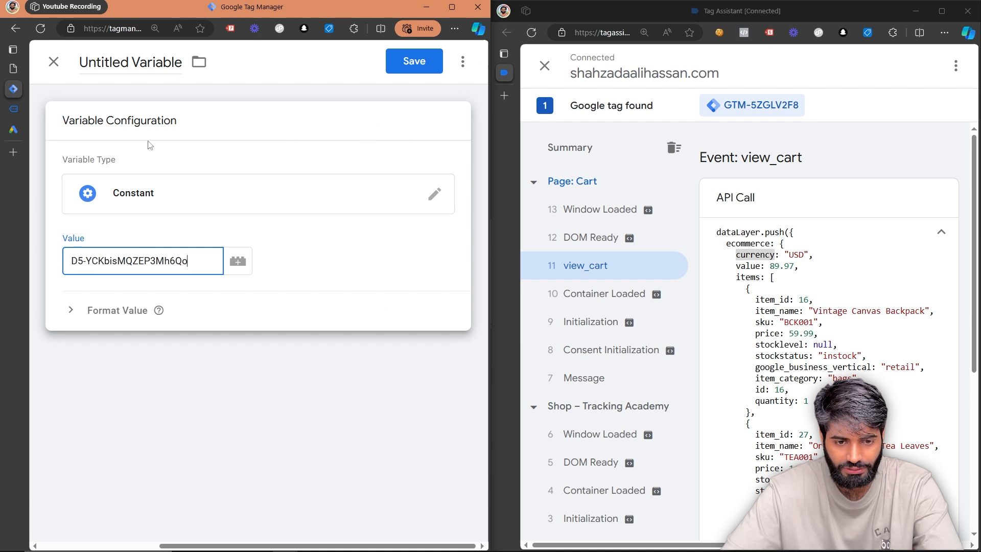
- Name the conversion label variable Gads CL view_cart and save it
click(134, 63)
key(ctrl+a)
text(Gad)
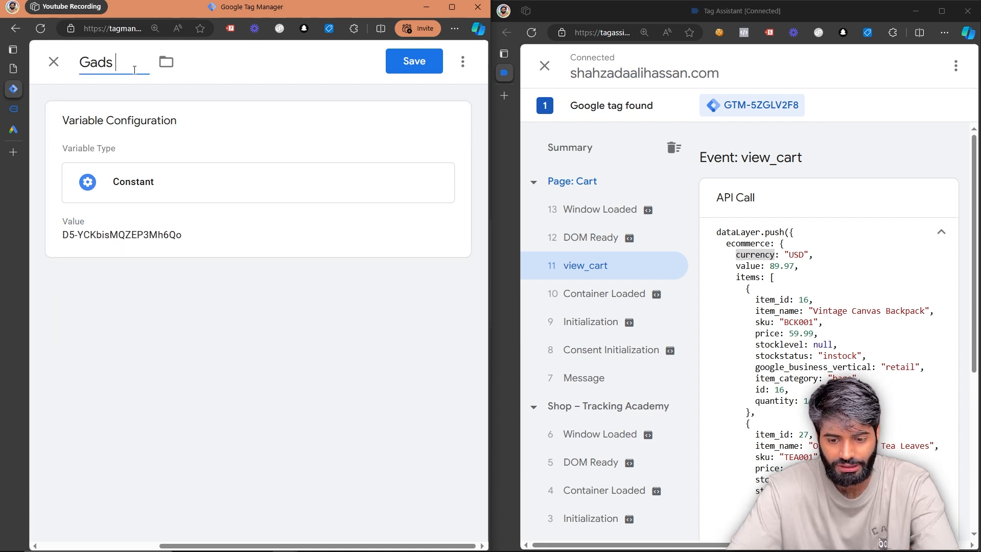
text(s CL_view_)
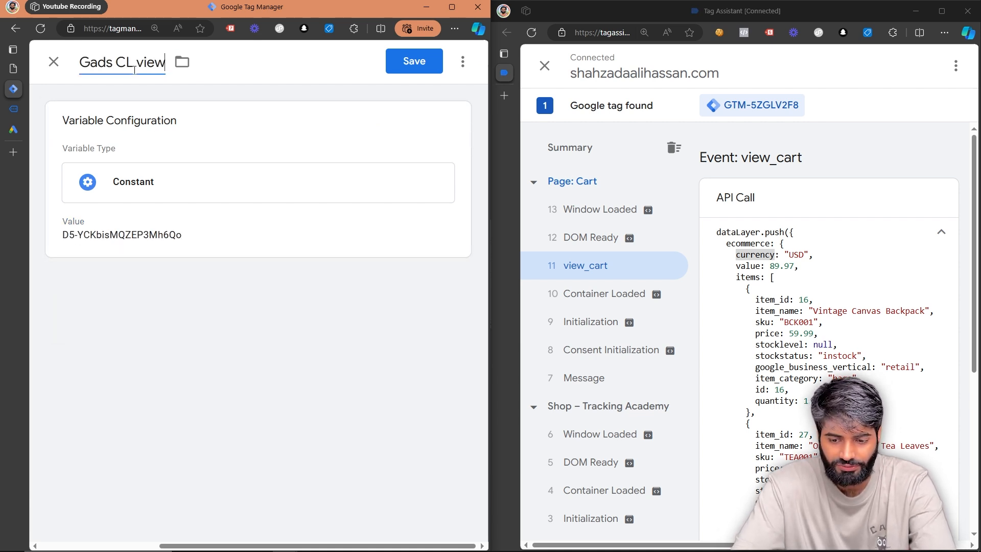
text(cart)
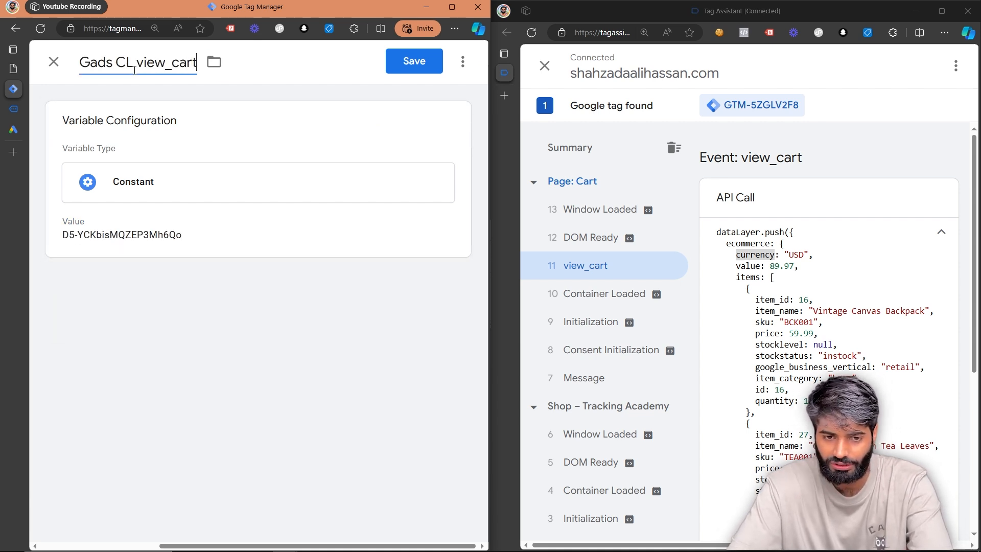
click(414, 65)
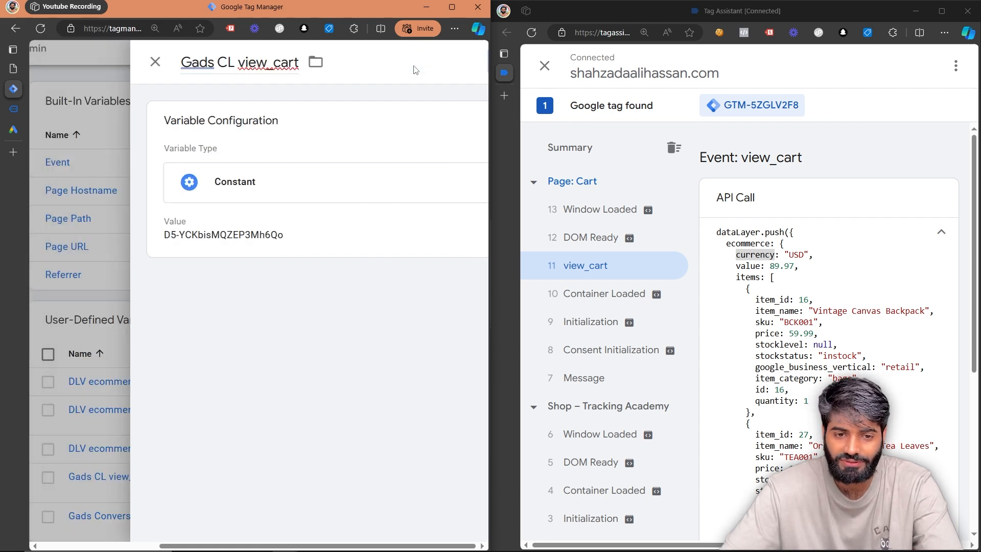
- Create a new tag and assign the CE view_cart custom event as its firing trigger
click(452, 6)
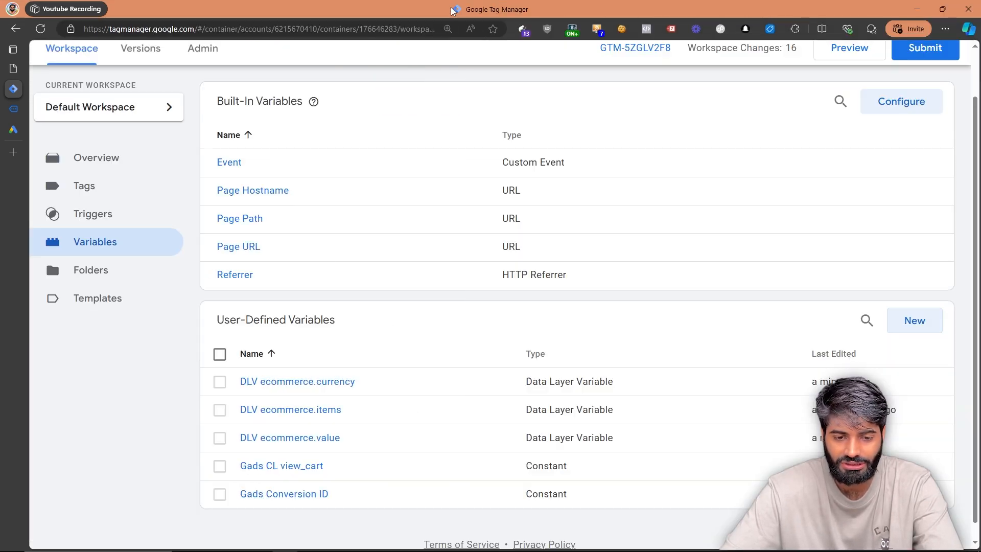
scroll(327, 378, up, 1)
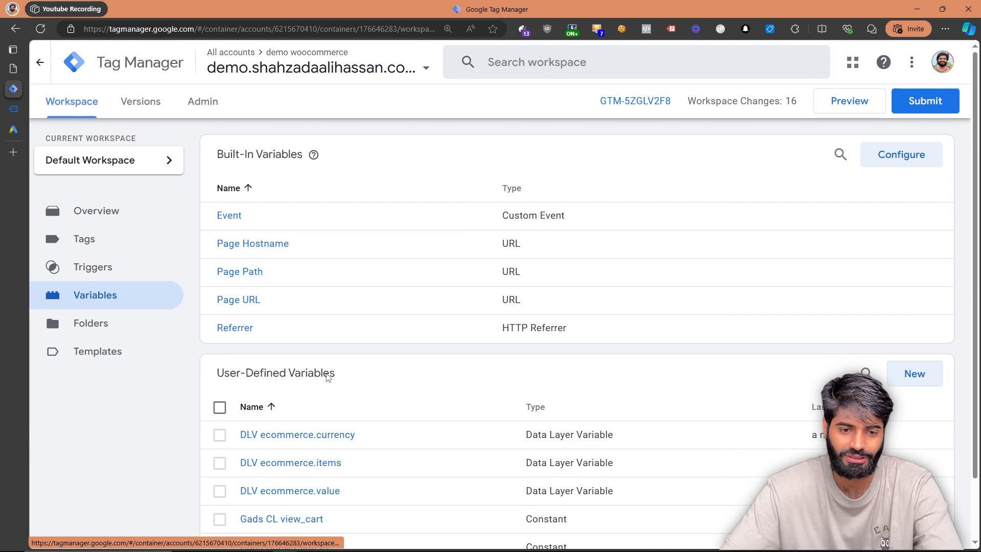
click(82, 245)
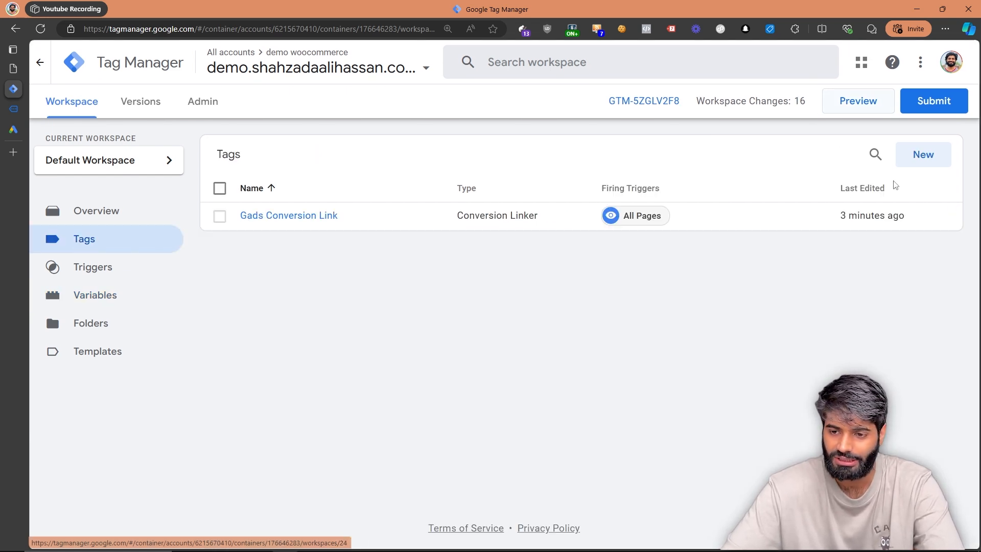
click(923, 154)
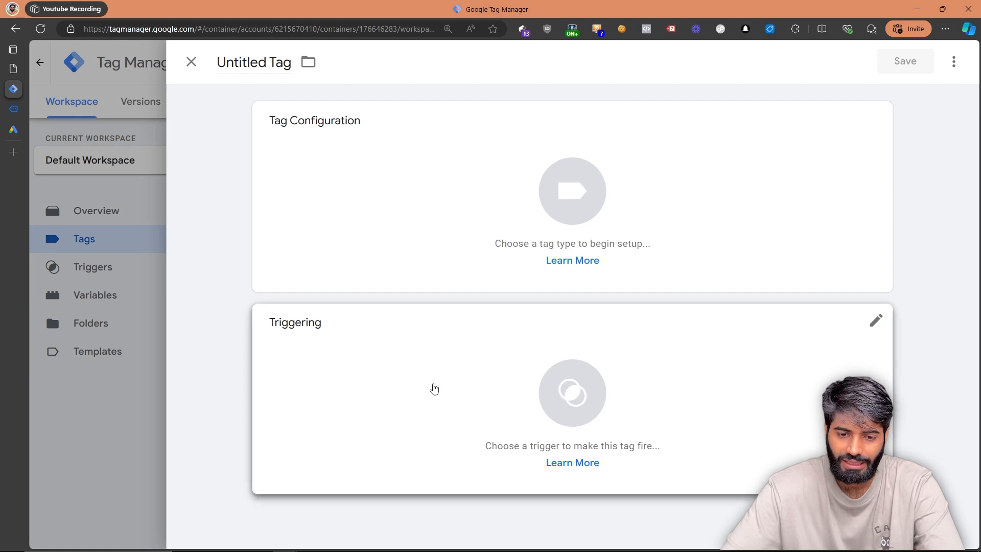
click(433, 390)
click(271, 163)
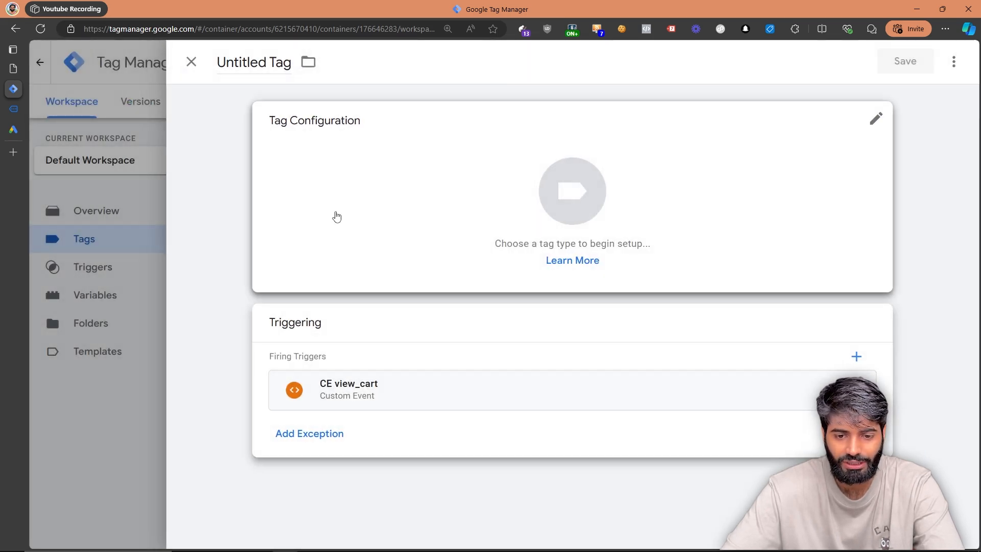
- Set the new tag's type to Google Ads Conversion Tracking
click(337, 216)
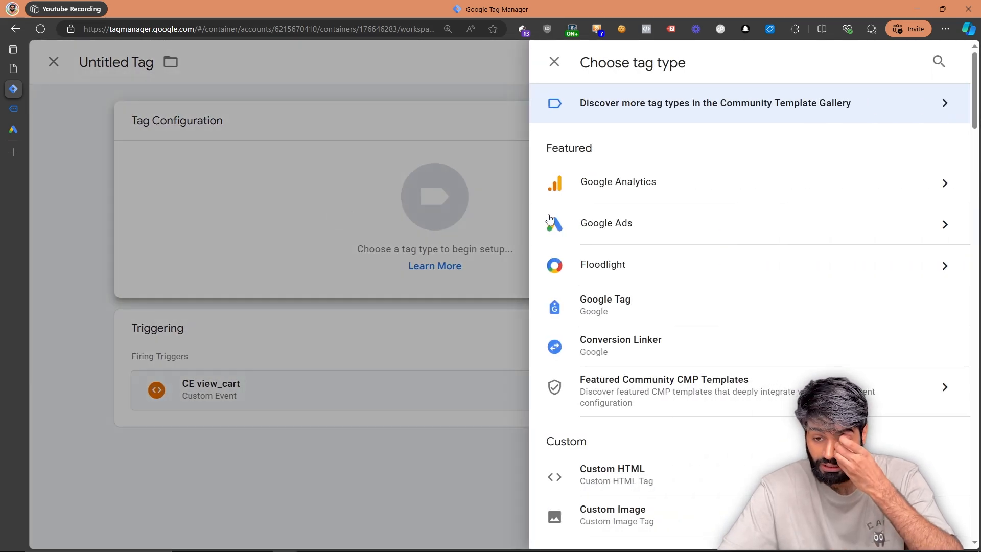
click(616, 231)
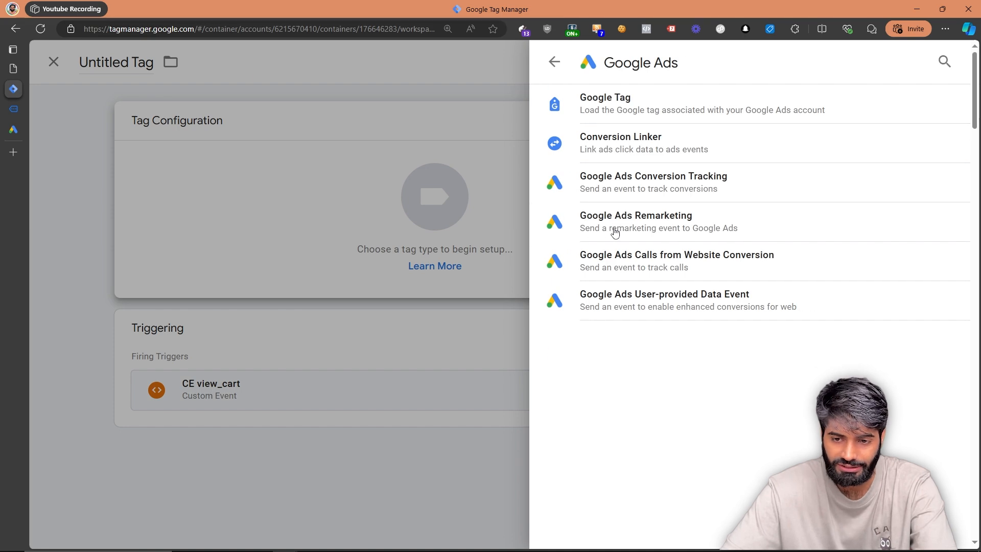
click(664, 187)
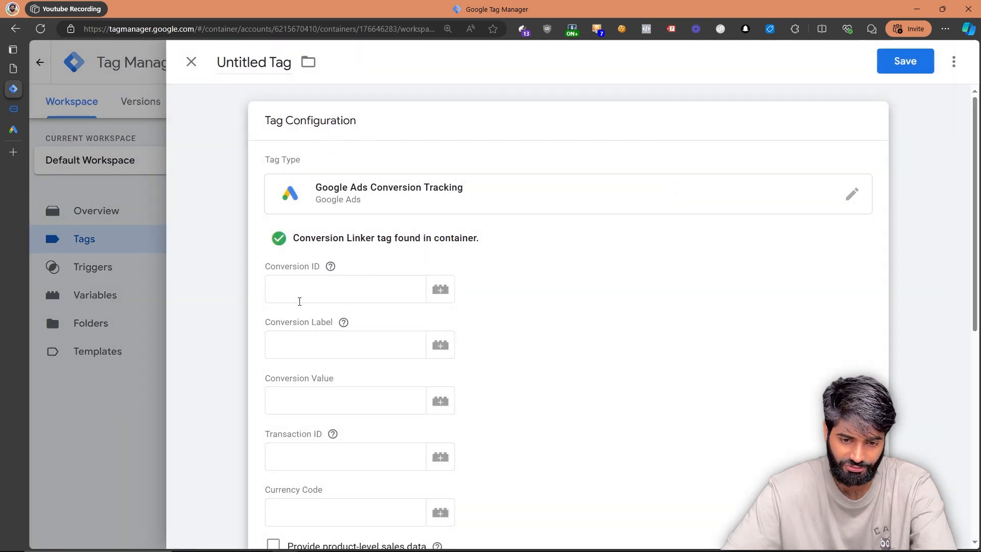
- Fill the tag's Conversion ID, Conversion Label and Conversion Value with the variables Gads Conversion ID, Gads CL view_cart and DLV ecommerce.value
click(299, 302)
scroll(440, 306, down, 1)
click(441, 271)
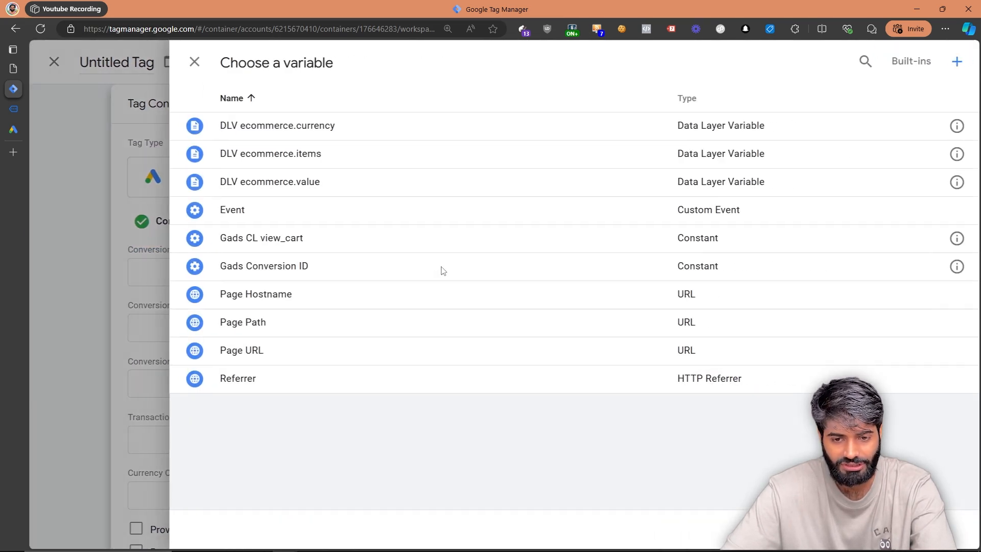
click(308, 266)
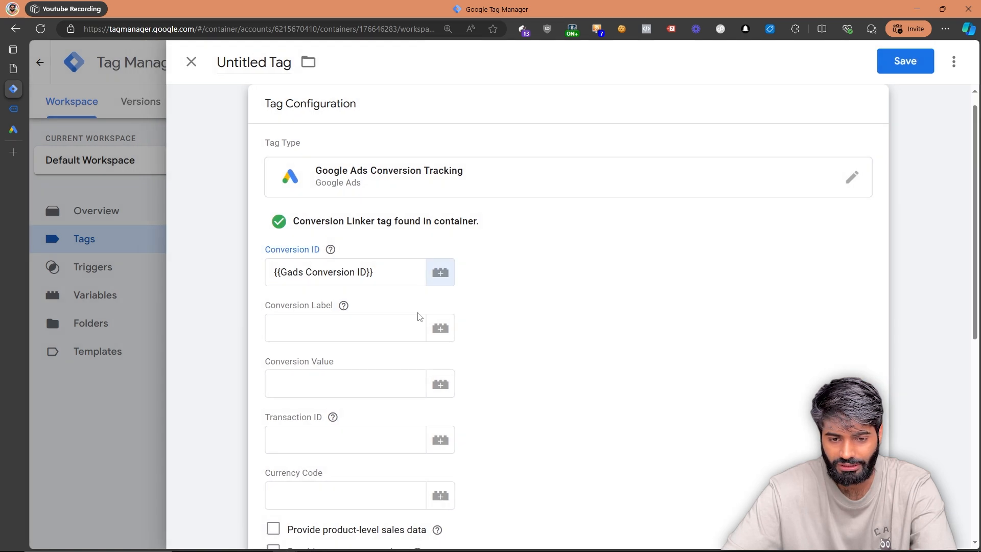
click(441, 330)
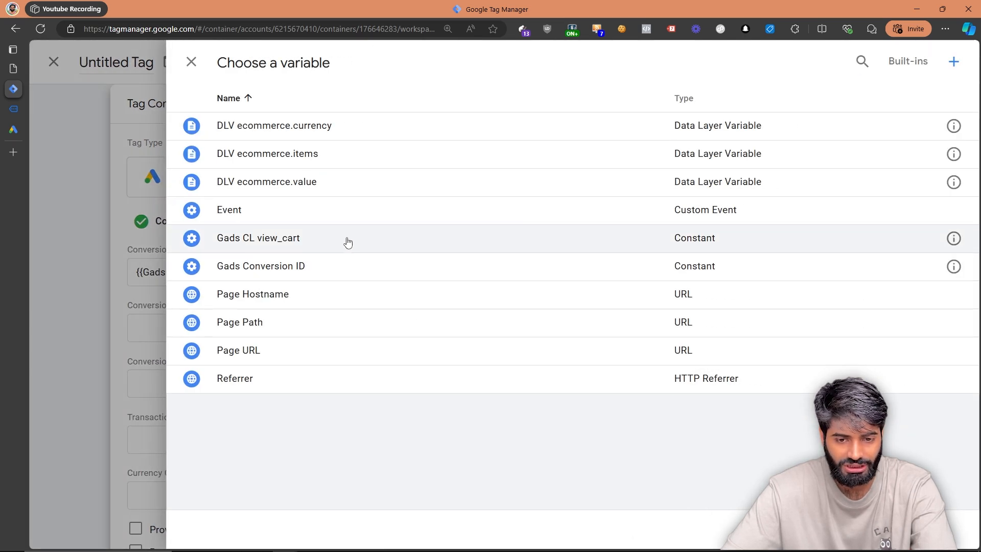
click(375, 243)
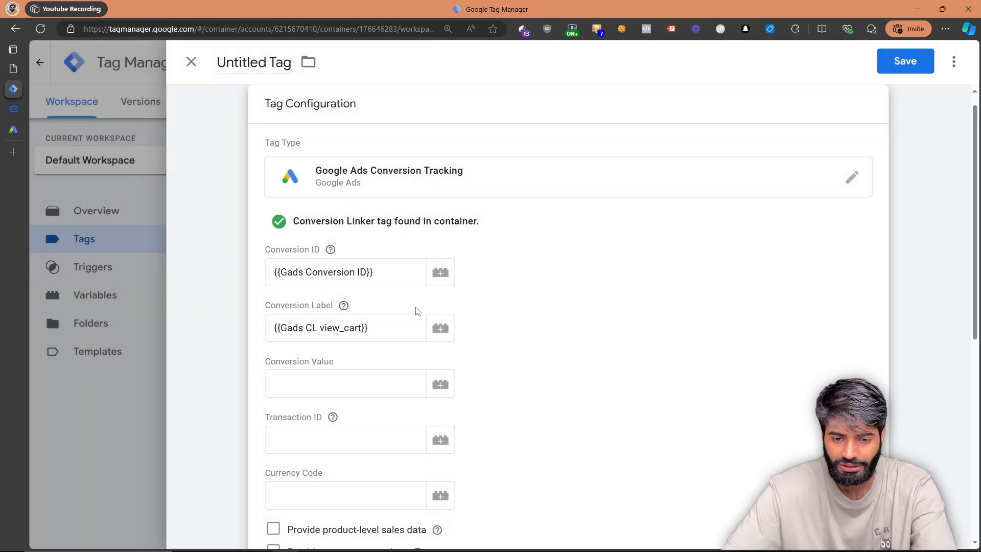
click(438, 386)
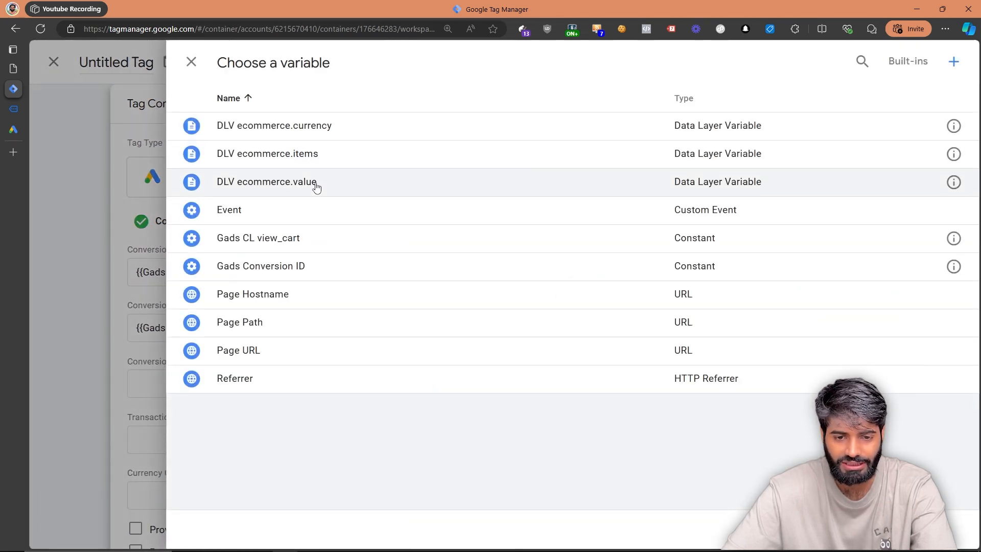
click(316, 184)
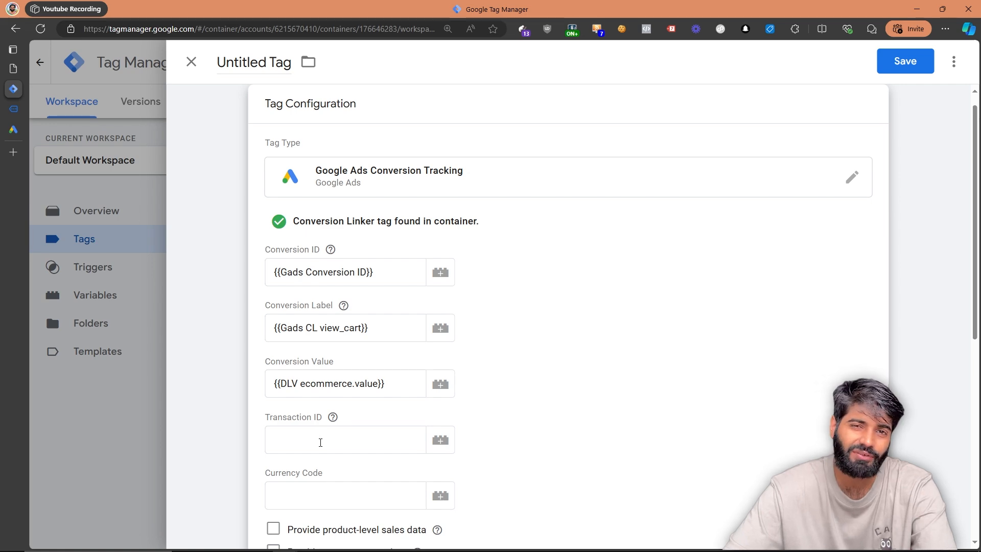
- Set the tag's Currency Code to the DLV ecommerce.currency variable and enable providing product-level sales data
click(320, 442)
scroll(397, 438, down, 1)
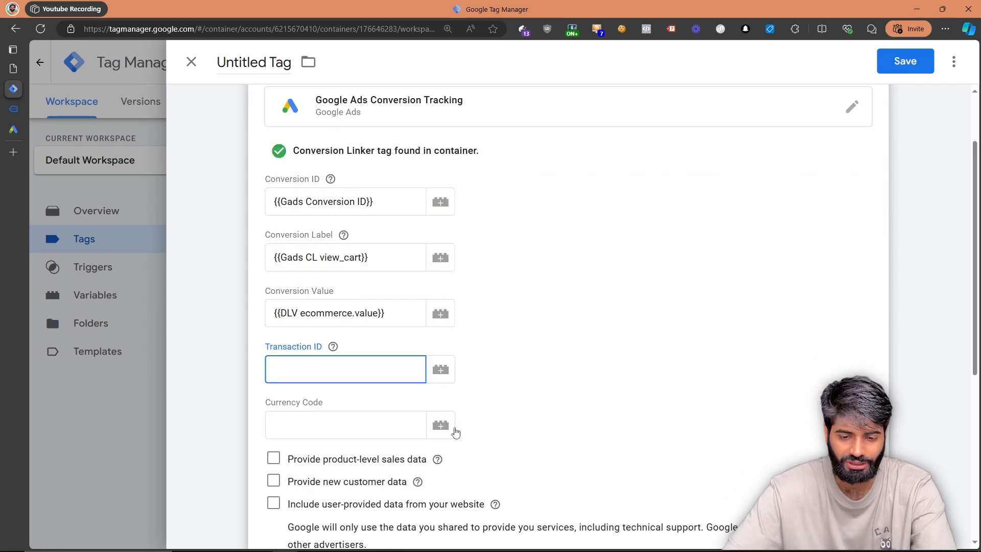
click(443, 429)
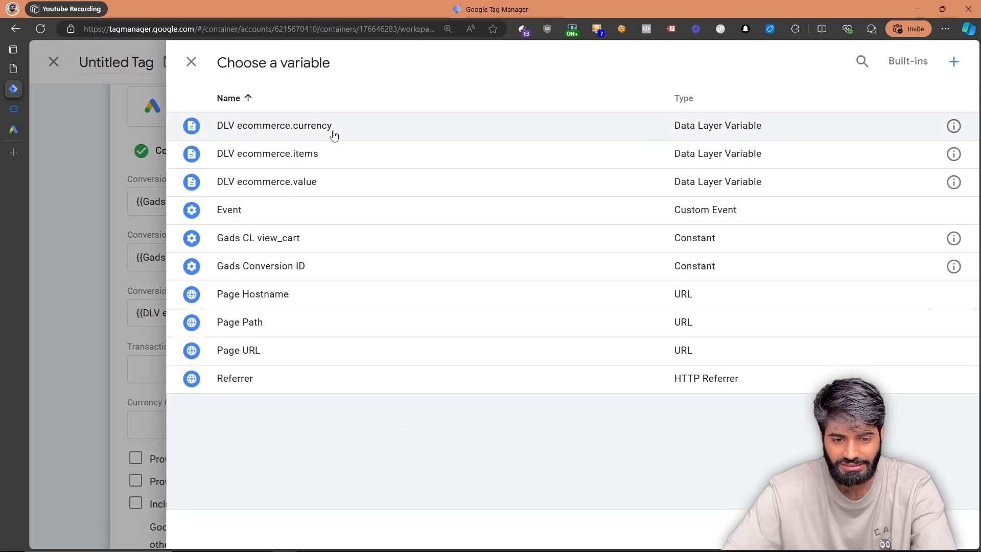
click(333, 134)
scroll(358, 368, down, 2)
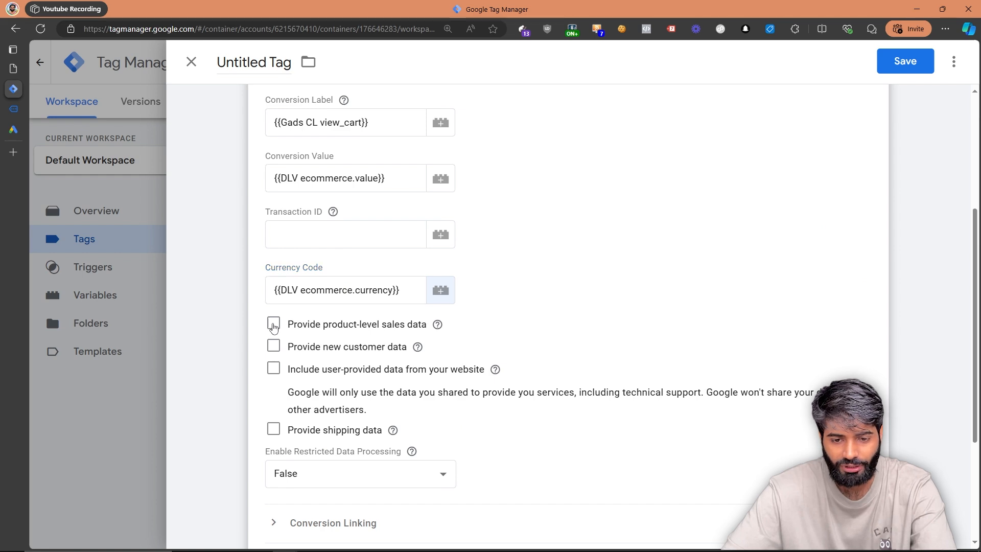
click(273, 324)
- Set the Items field of the product-level sales data to the DLV ecommerce.items variable
scroll(341, 427, down, 2)
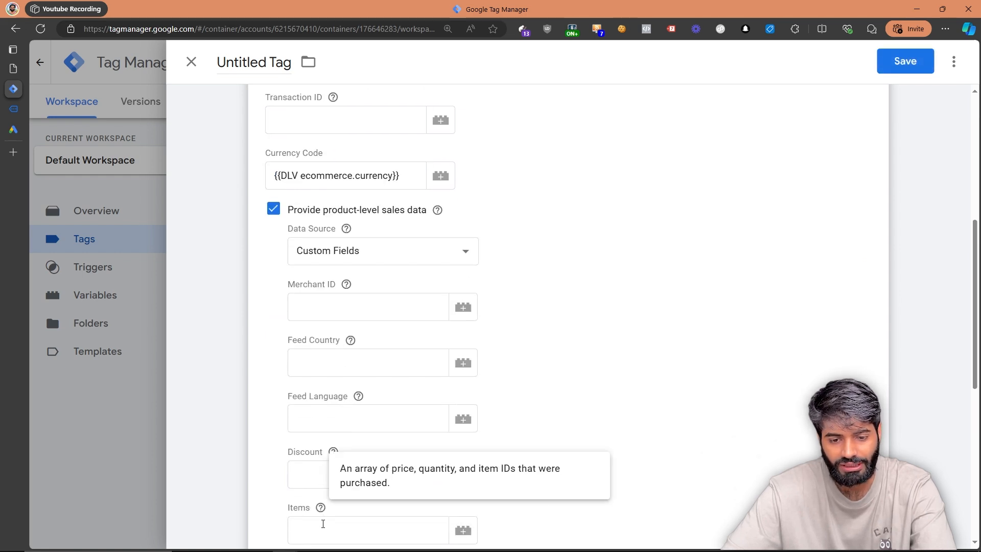
click(322, 531)
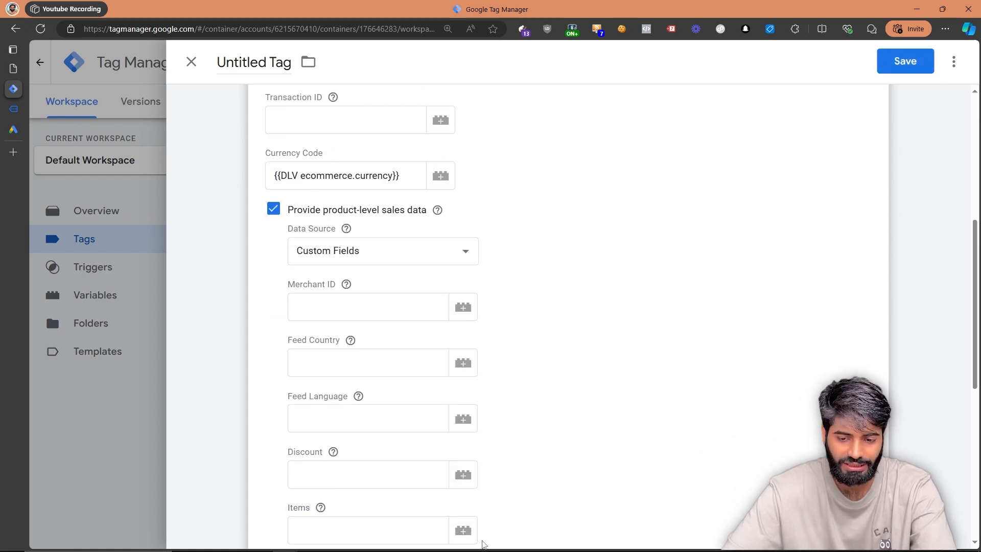
click(463, 531)
click(285, 163)
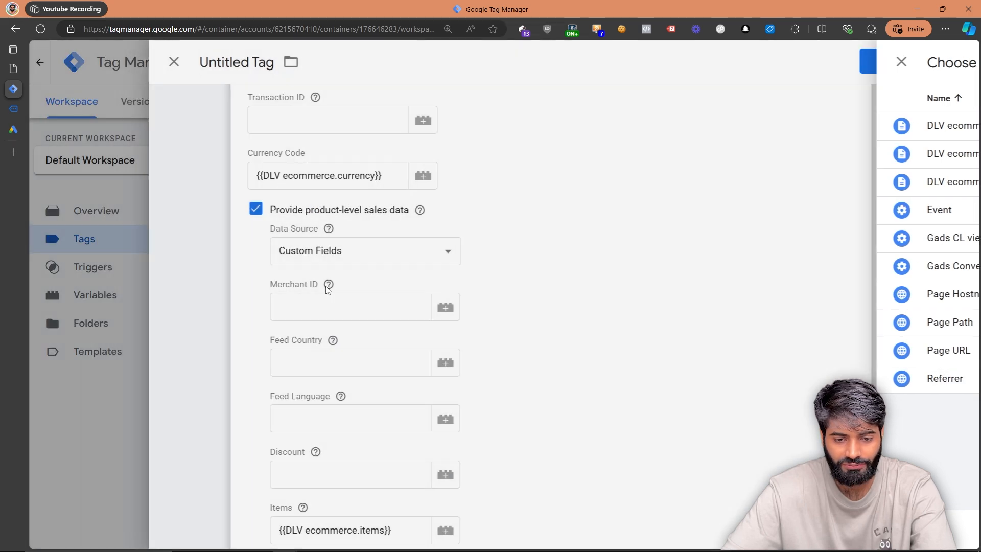
- Set the data source for product-level sales data to Data Layer and review the tag's settings
scroll(364, 425, down, 1)
click(347, 207)
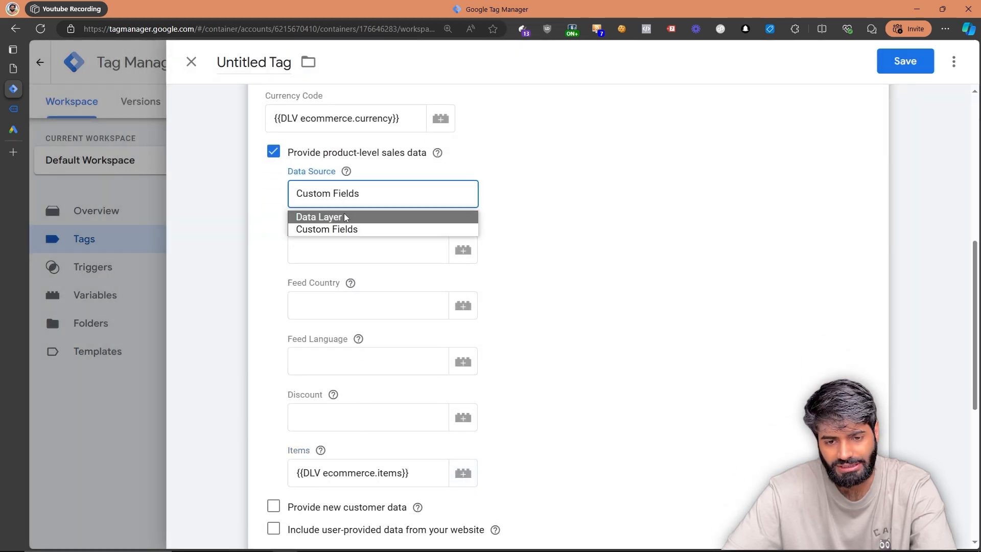
click(345, 218)
scroll(343, 219, up, 3)
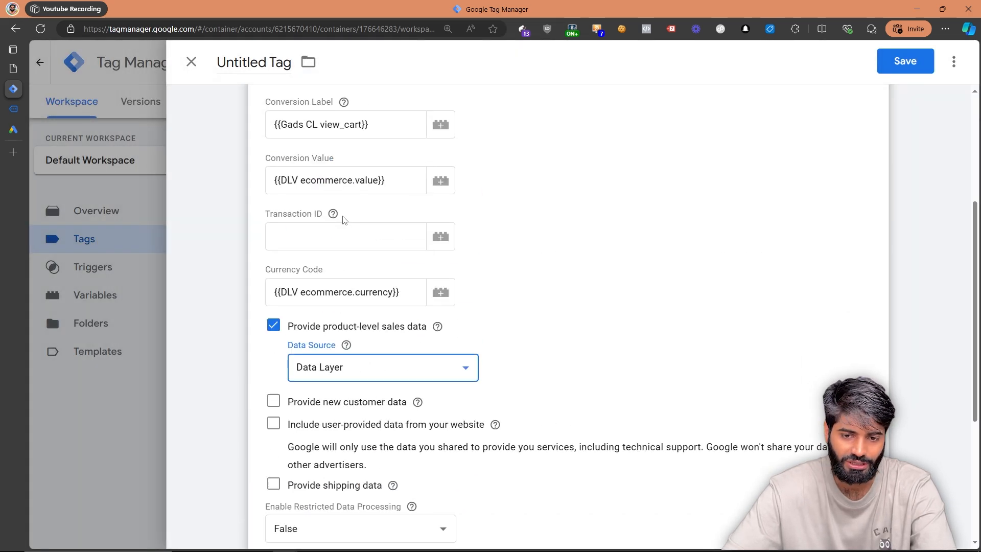
scroll(343, 219, down, 2)
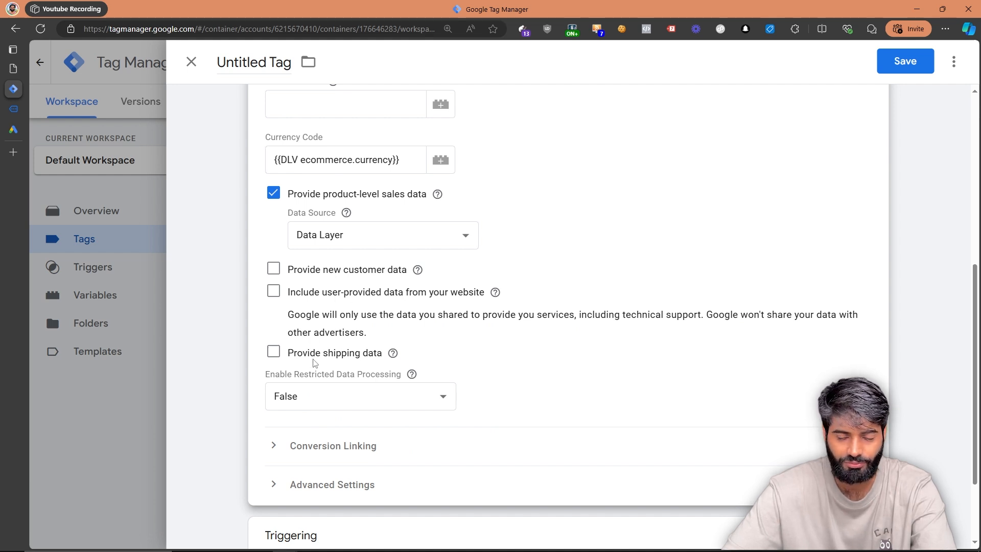
scroll(314, 363, up, 5)
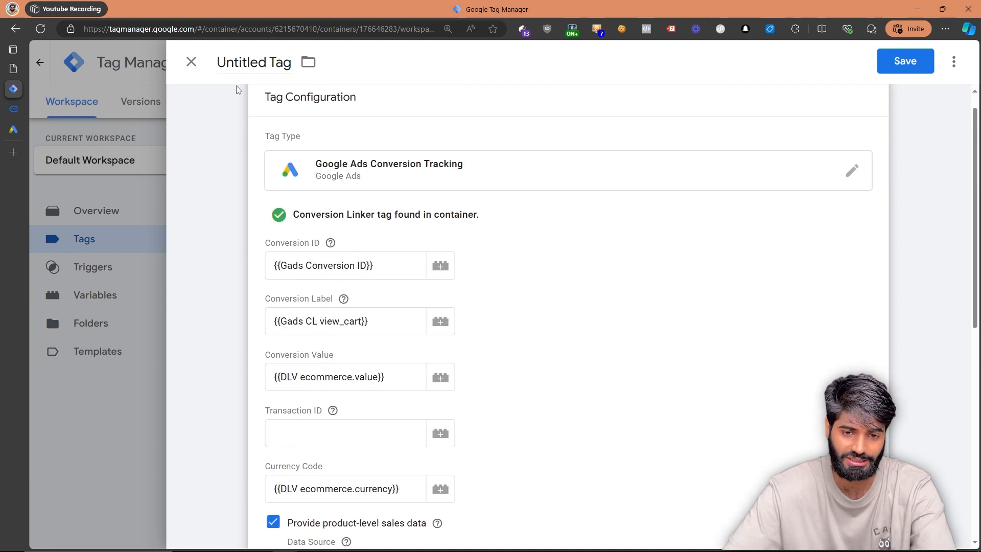
- Name the conversion tracking tag Gads CT view_cart and save it
click(244, 66)
text(Gads C)
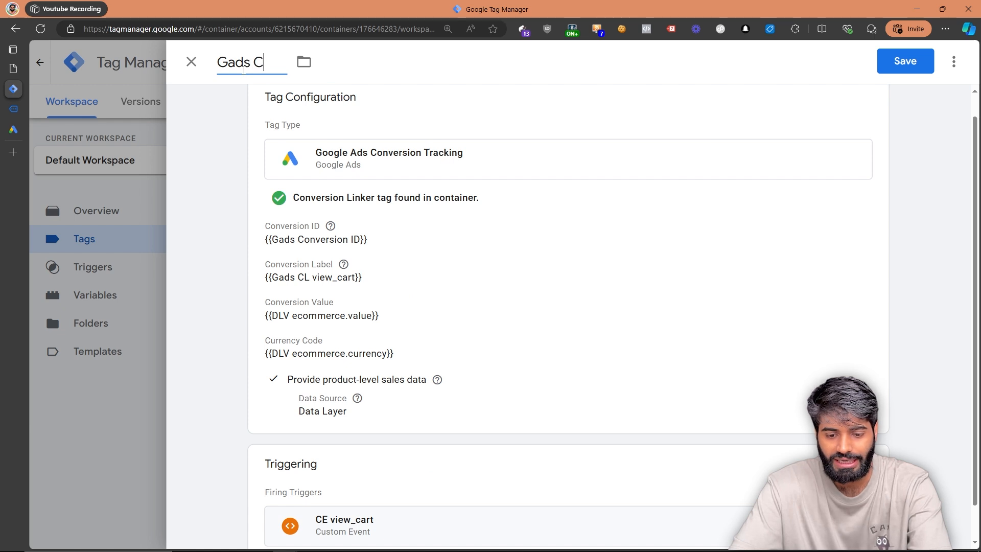
text(T view)
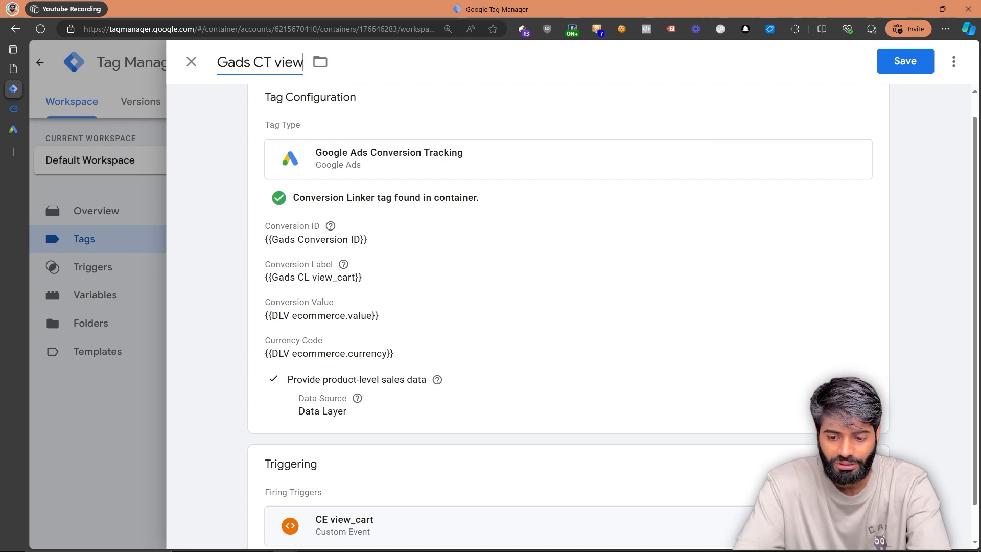
text(_cart)
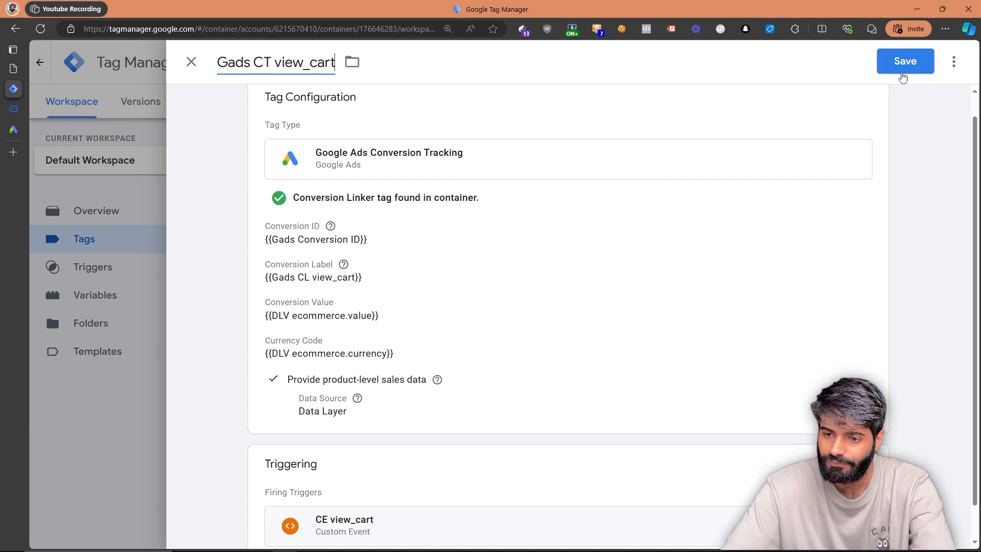
click(902, 73)
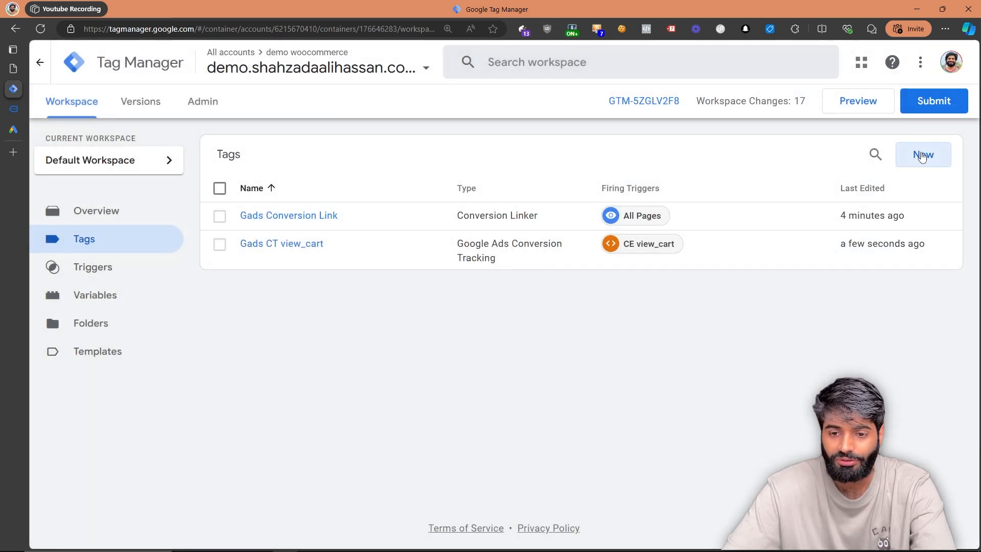
- Create a new Google Ads Remarketing tag that fires on the CE view_cart trigger
click(923, 156)
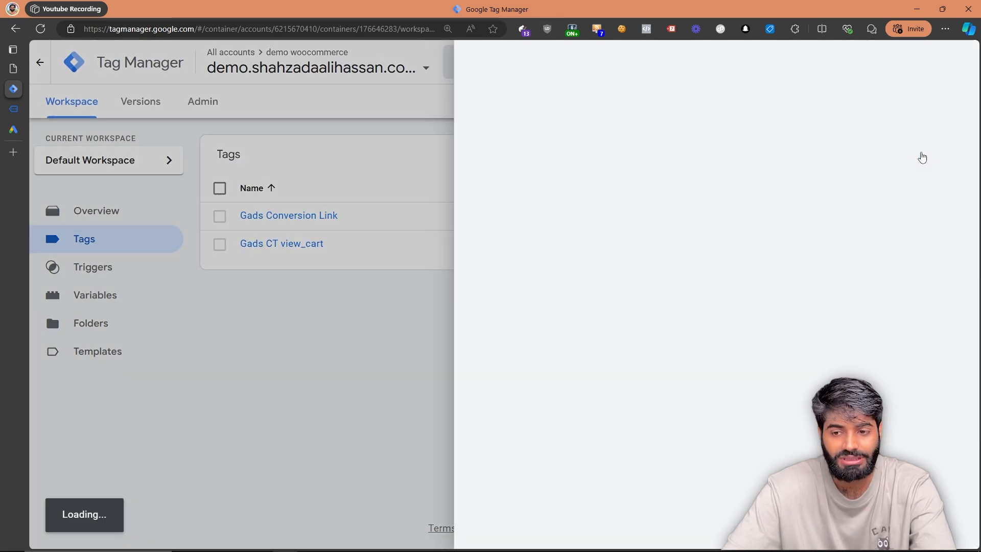
click(417, 380)
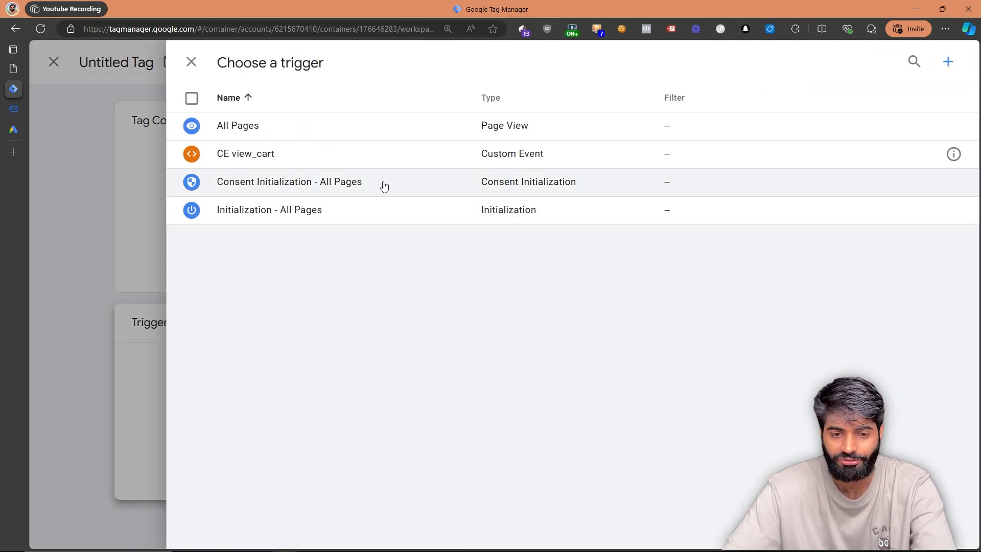
click(376, 166)
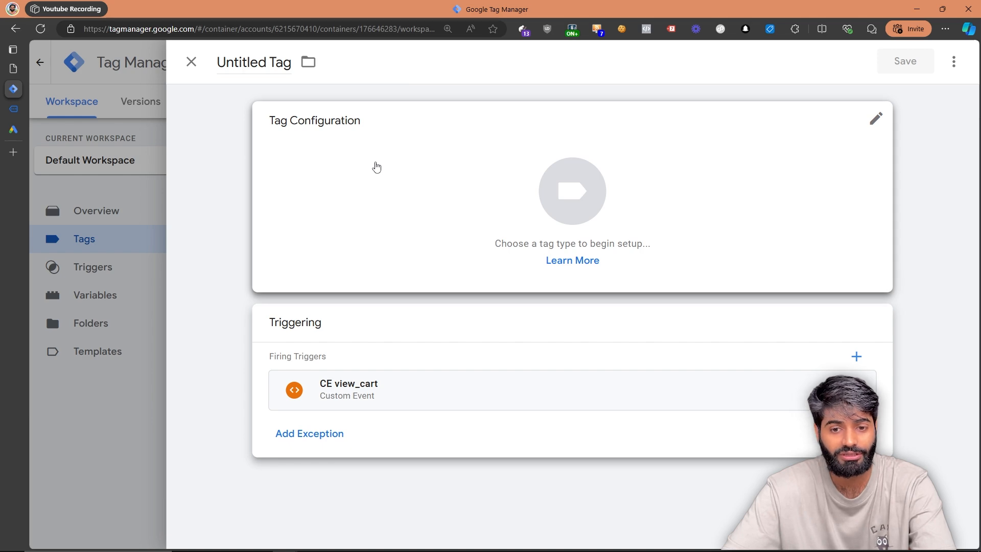
click(376, 167)
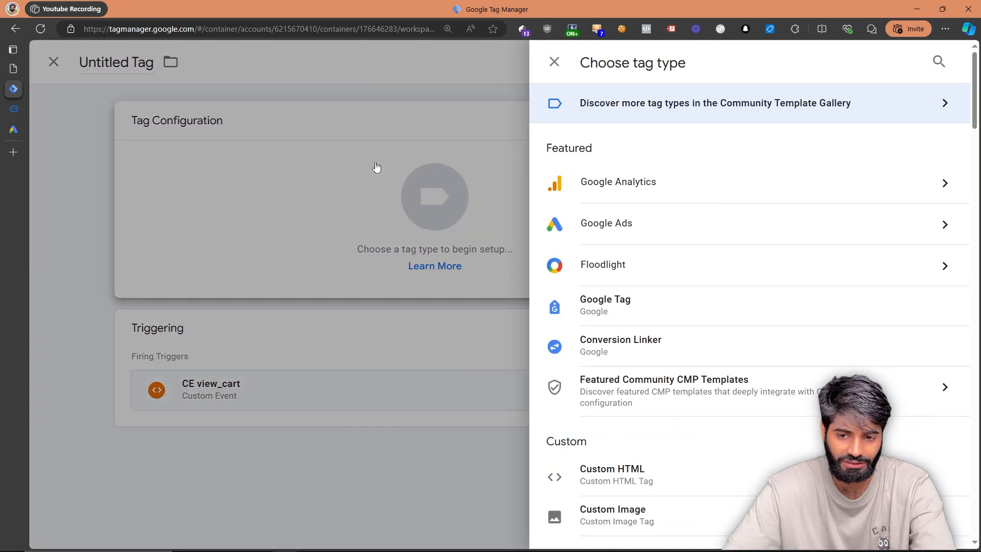
click(685, 241)
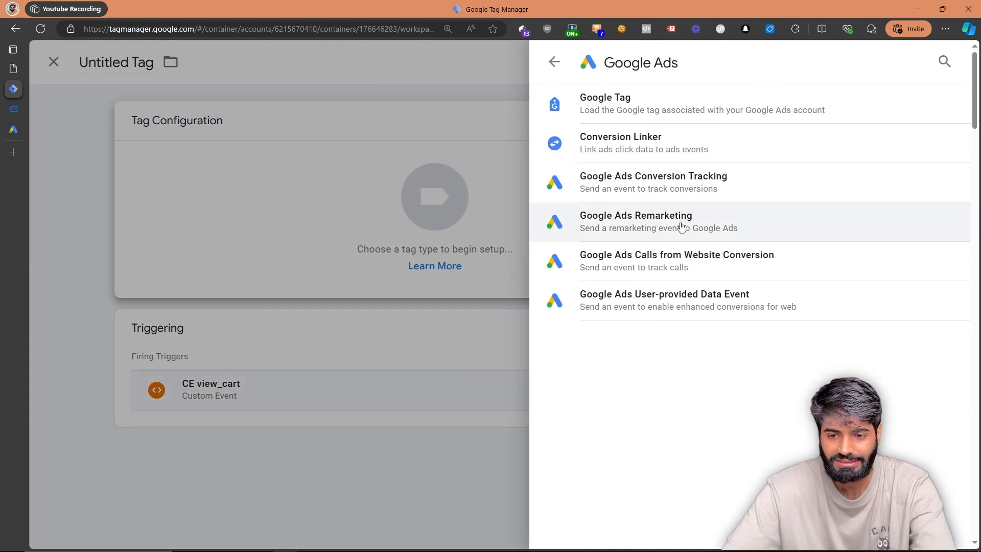
click(682, 225)
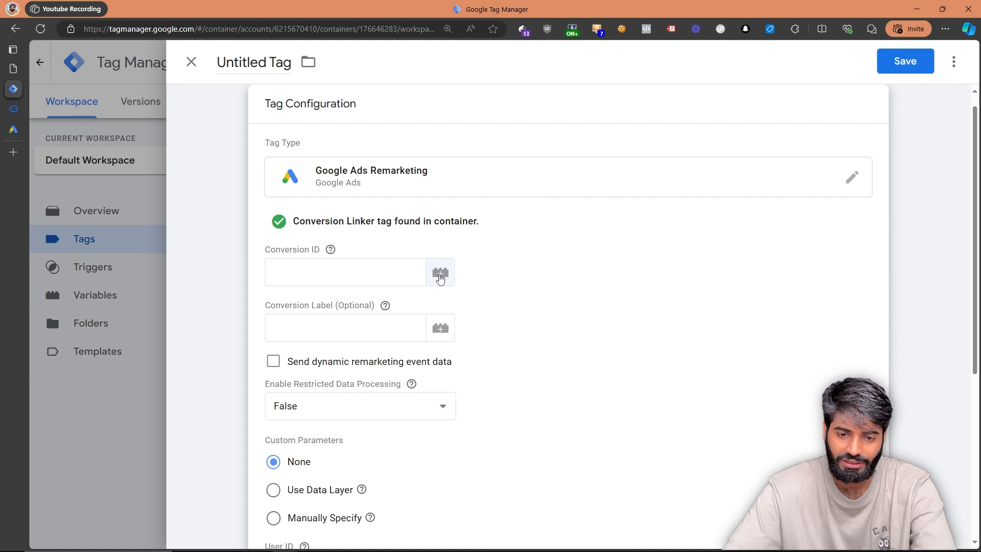
- Fill the remarketing tag's Conversion ID and Conversion Label with the variables Gads Conversion ID and Gads CL view_cart
click(438, 273)
click(298, 276)
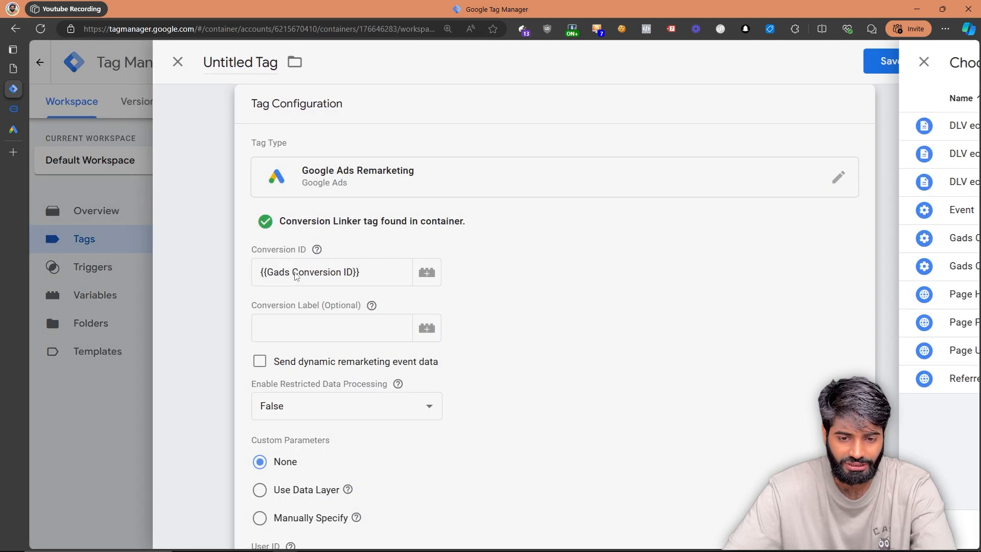
click(338, 331)
click(440, 328)
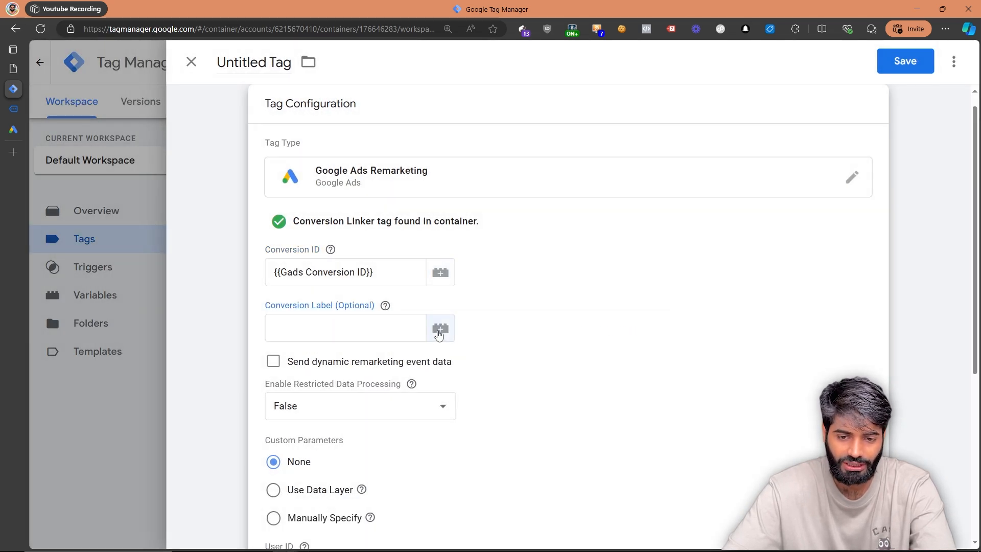
click(343, 240)
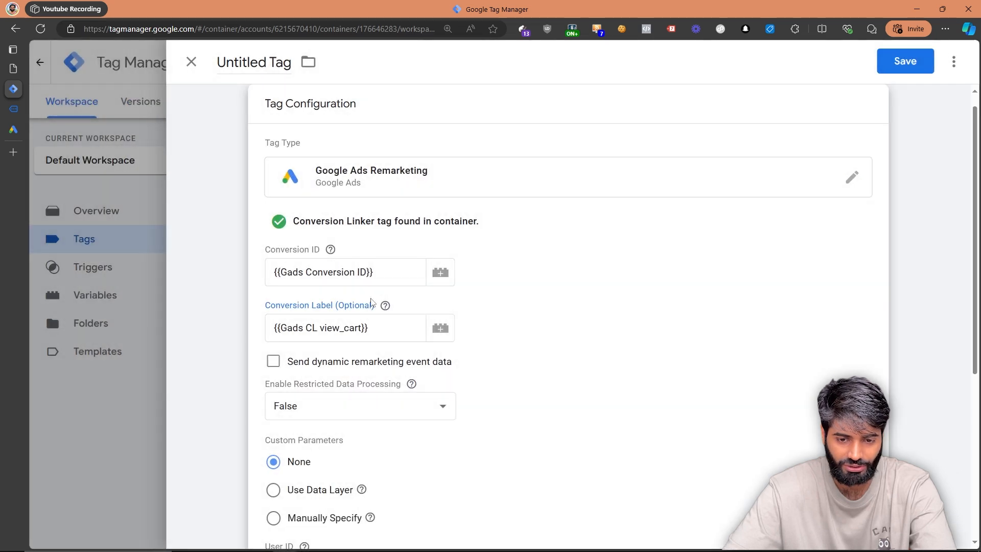
- Enable dynamic remarketing event data with event name view_cart, event value DLV ecommerce.value and event items DLV ecommerce.items
click(276, 270)
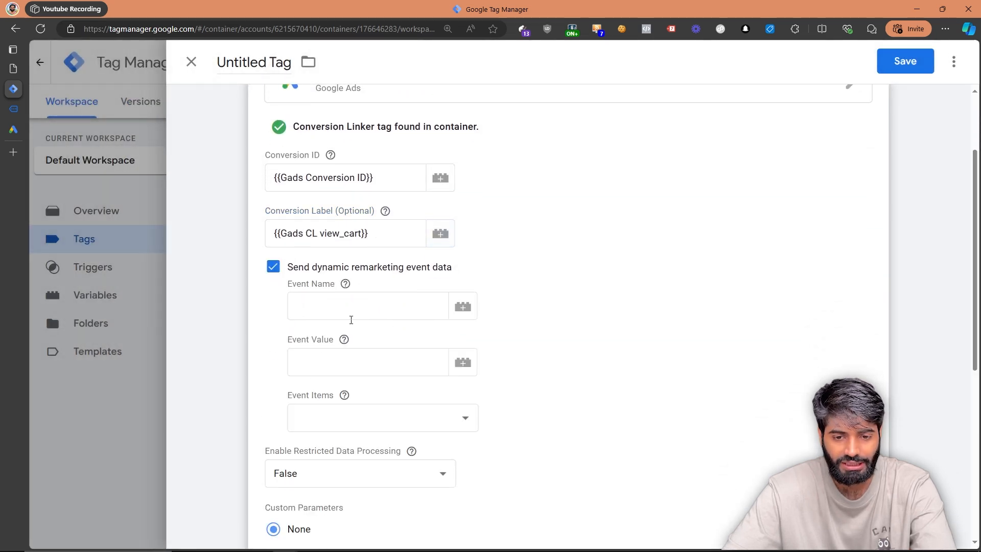
click(344, 305)
text(view_cart)
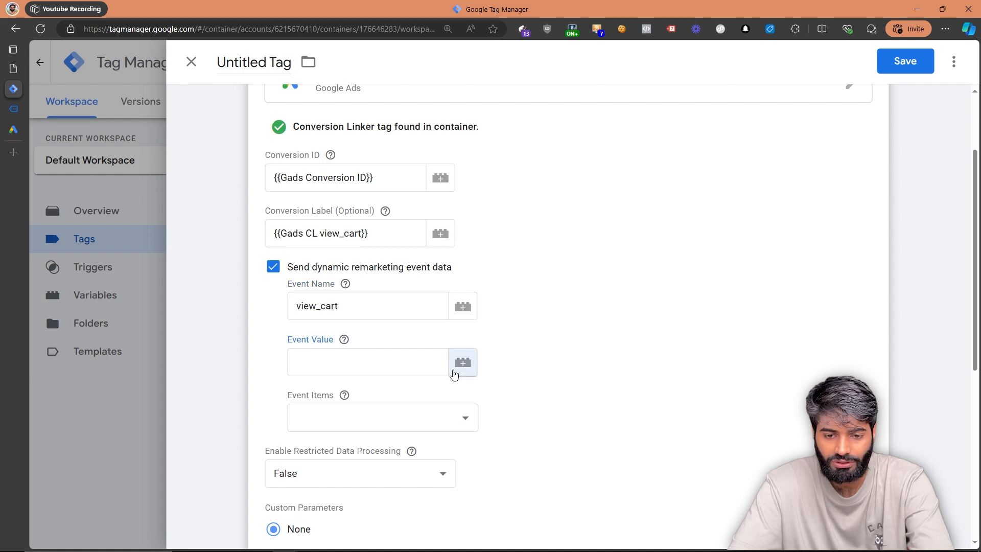
click(453, 372)
click(356, 193)
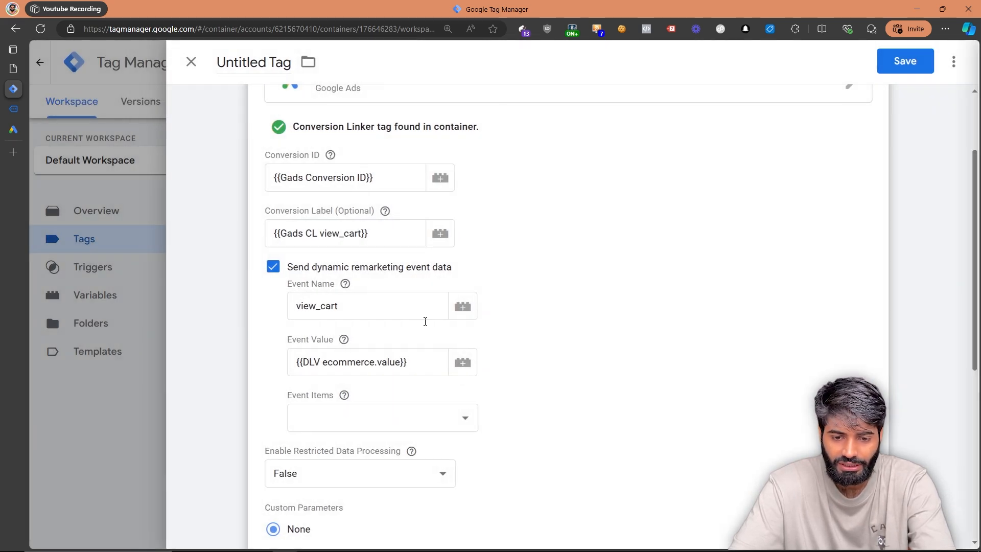
click(442, 428)
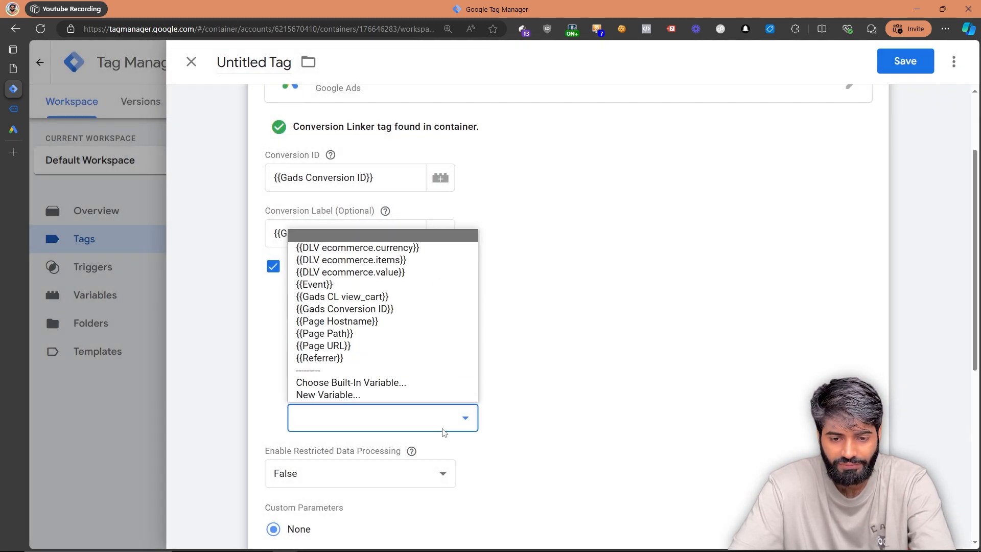
click(404, 259)
scroll(416, 264, down, 4)
scroll(417, 264, down, 1)
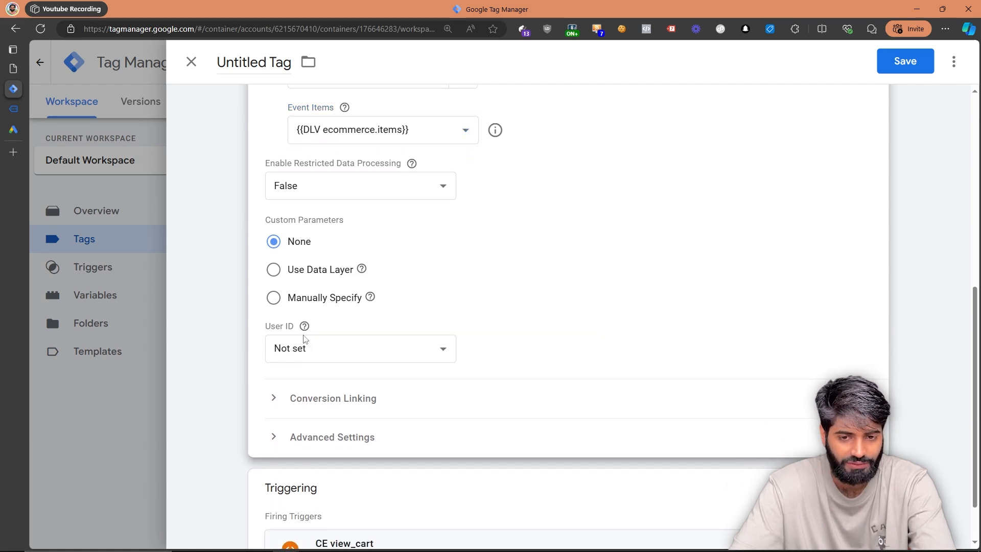
- Name the remarketing tag Gads RT view_cart and save it
scroll(378, 287, up, 8)
click(275, 72)
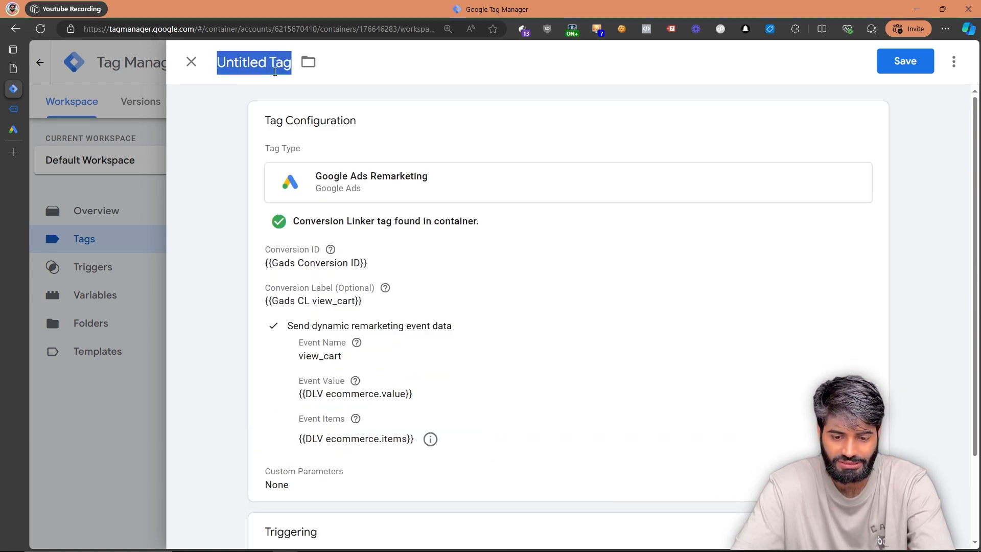
text(Gads RT)
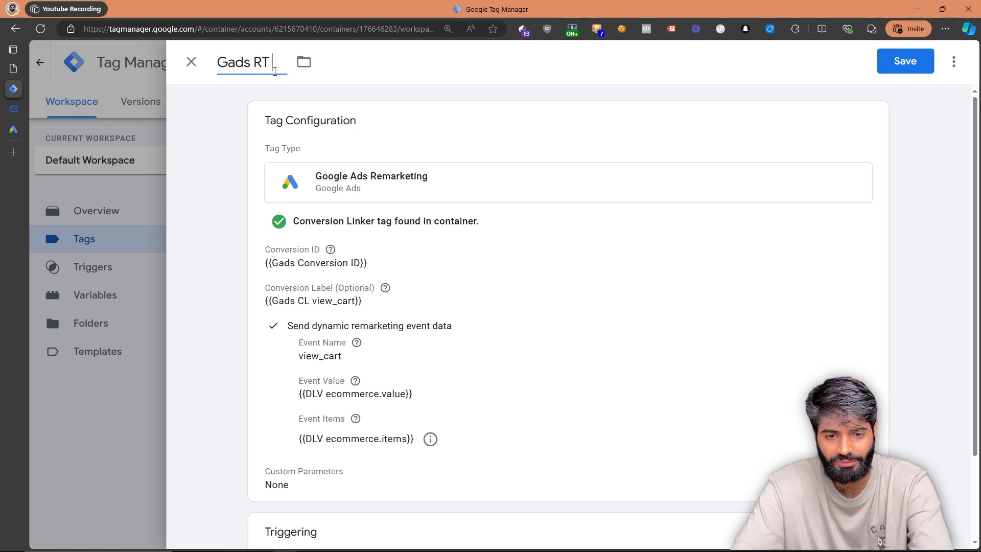
text( view_cart)
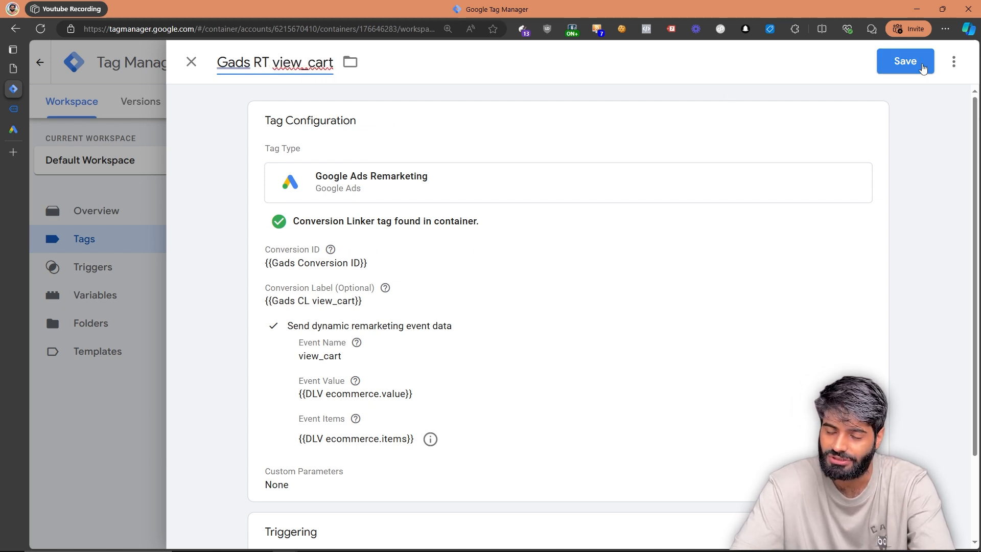
click(924, 64)
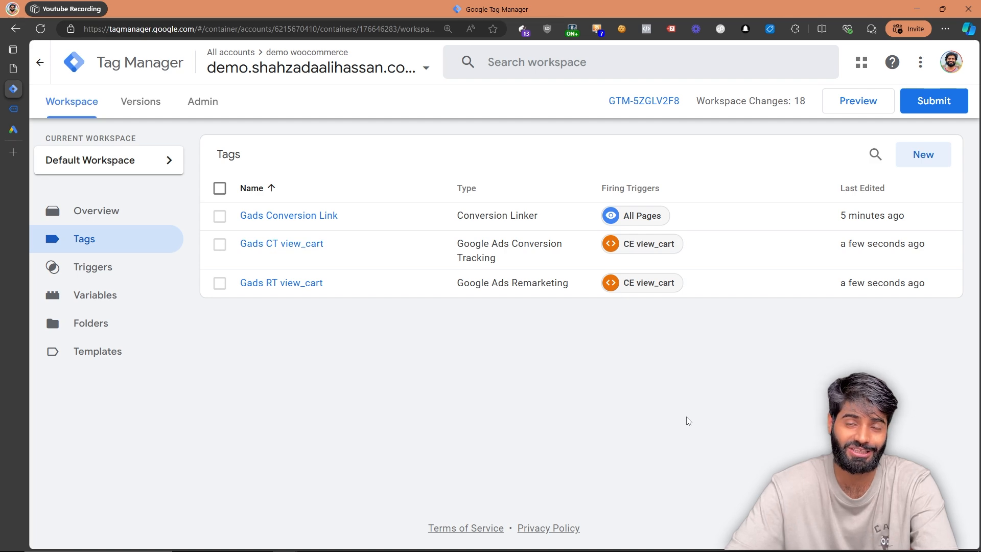
- Preview the container in Tag Assistant with the store's cart page open beside it
click(857, 105)
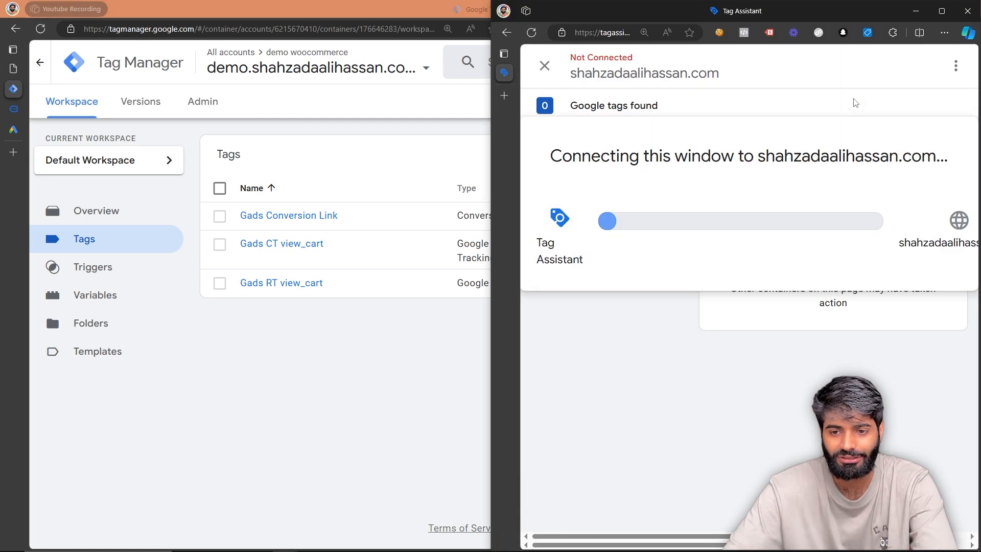
click(14, 109)
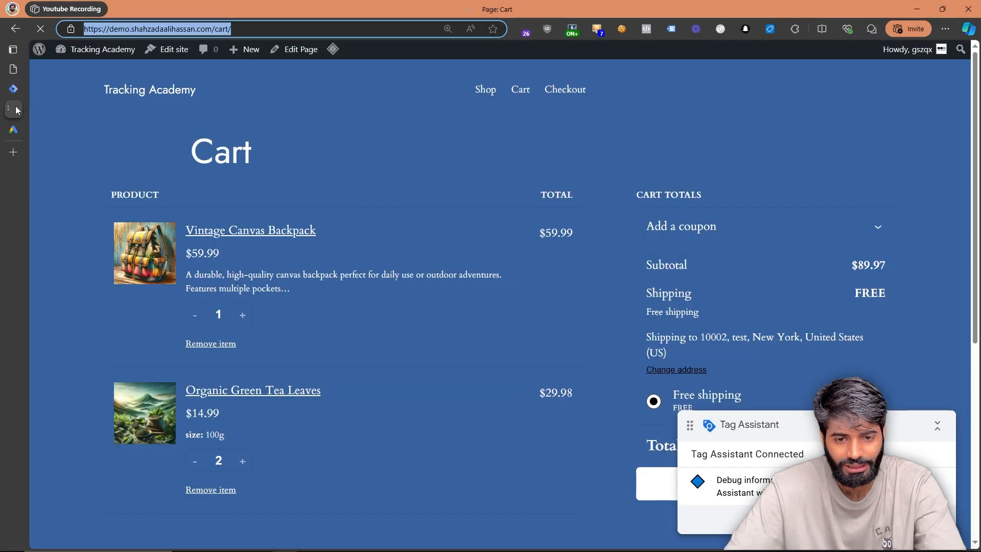
drag(308, 5, 0, 137)
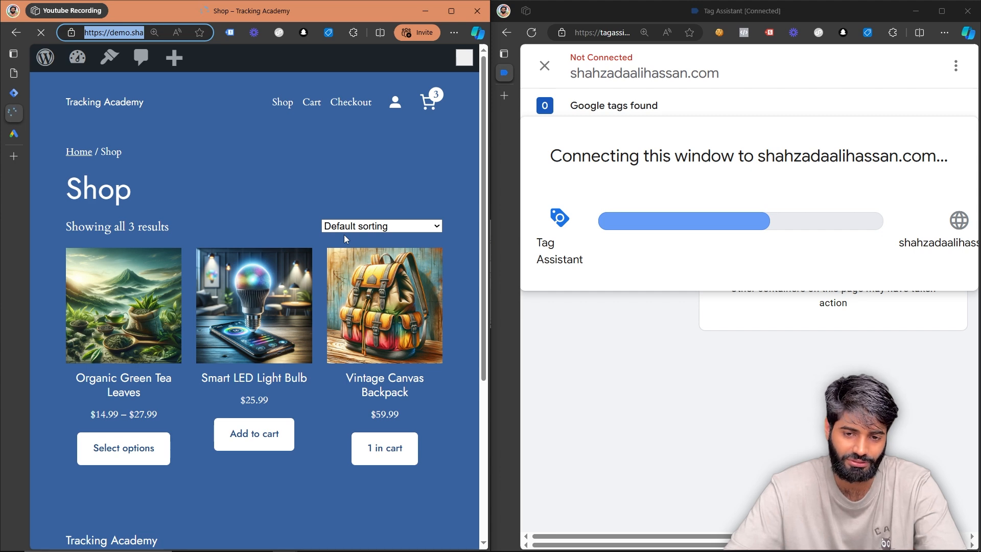
click(432, 107)
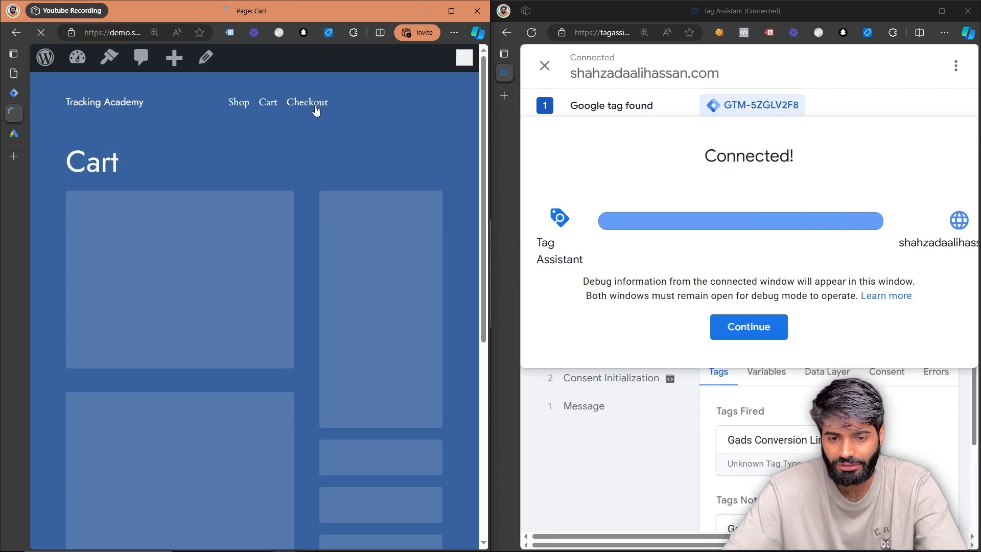
click(748, 327)
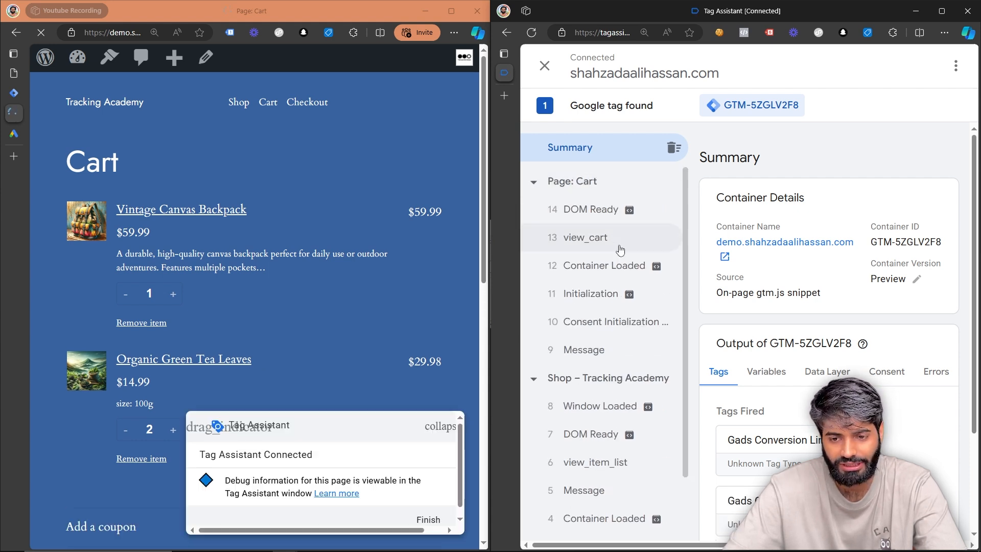
- Examine the view_cart event in Tag Assistant, including its fired tags and the full data layer API call
click(621, 250)
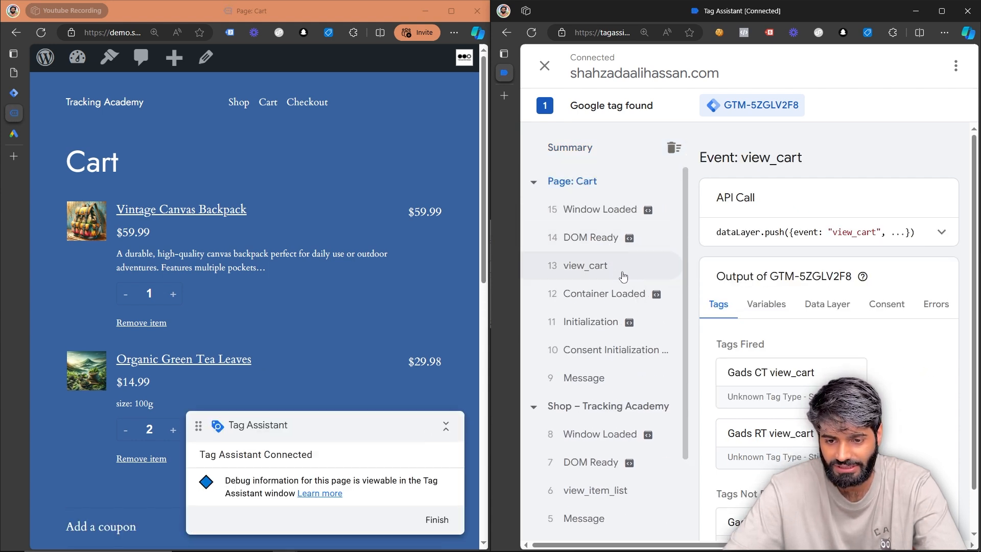
click(623, 277)
scroll(873, 335, down, 1)
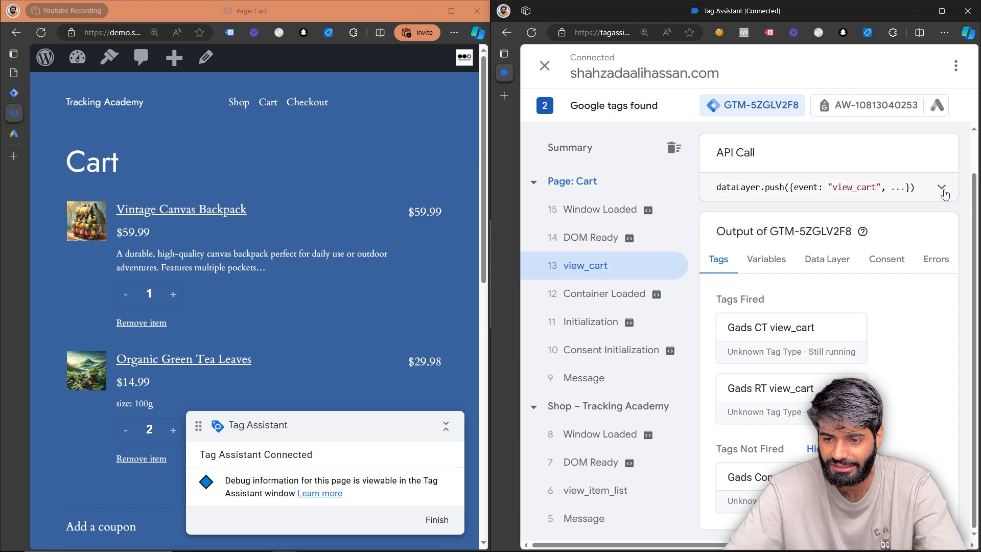
click(943, 189)
click(791, 242)
drag(741, 210, 799, 228)
scroll(798, 228, down, 1)
scroll(798, 228, down, 5)
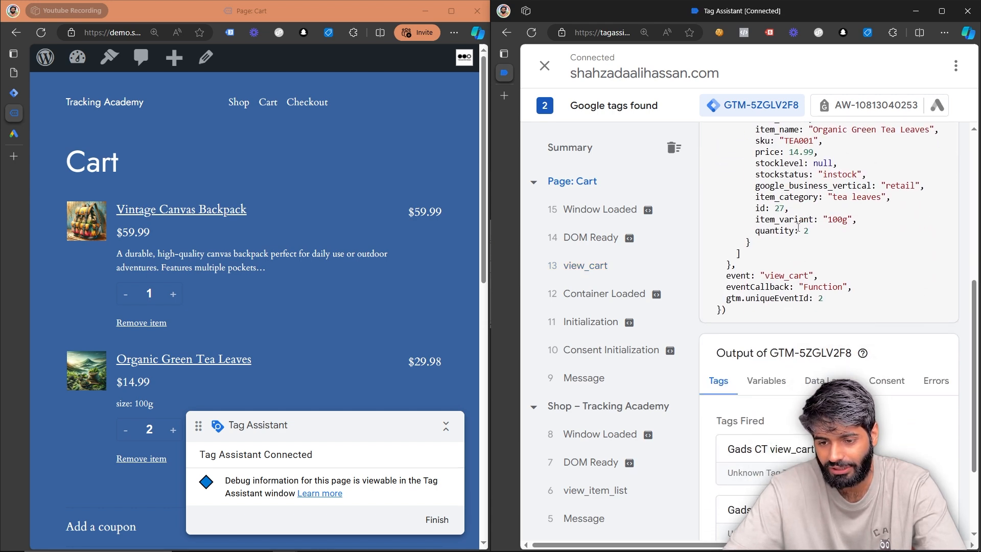
- Check the firing status and trigger of the Gads CT view_cart tag on the view_cart event
click(629, 264)
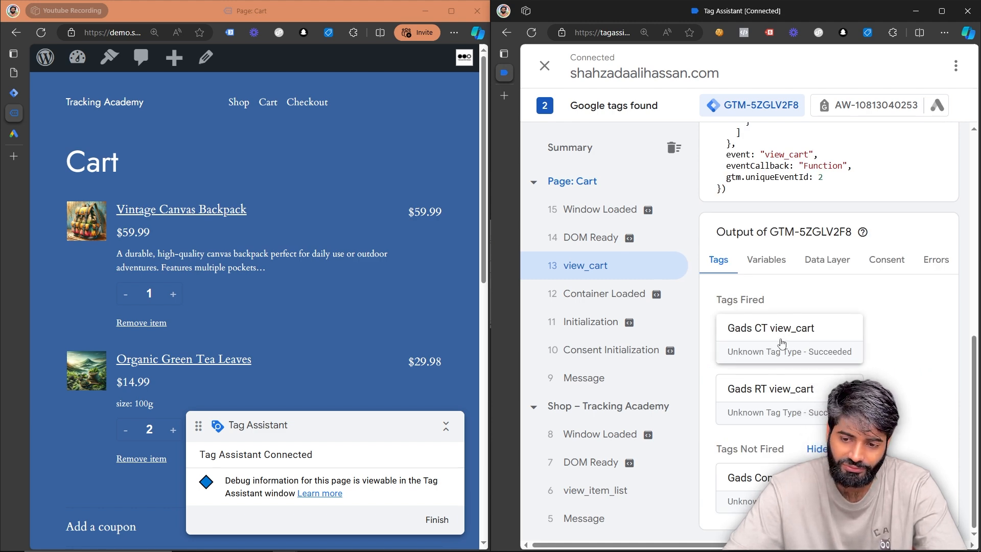
click(785, 349)
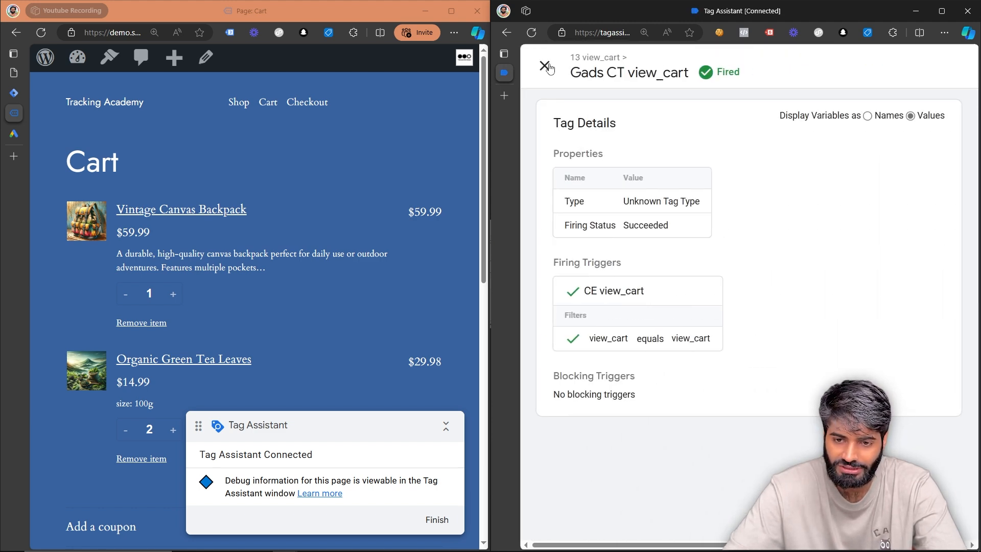
click(545, 66)
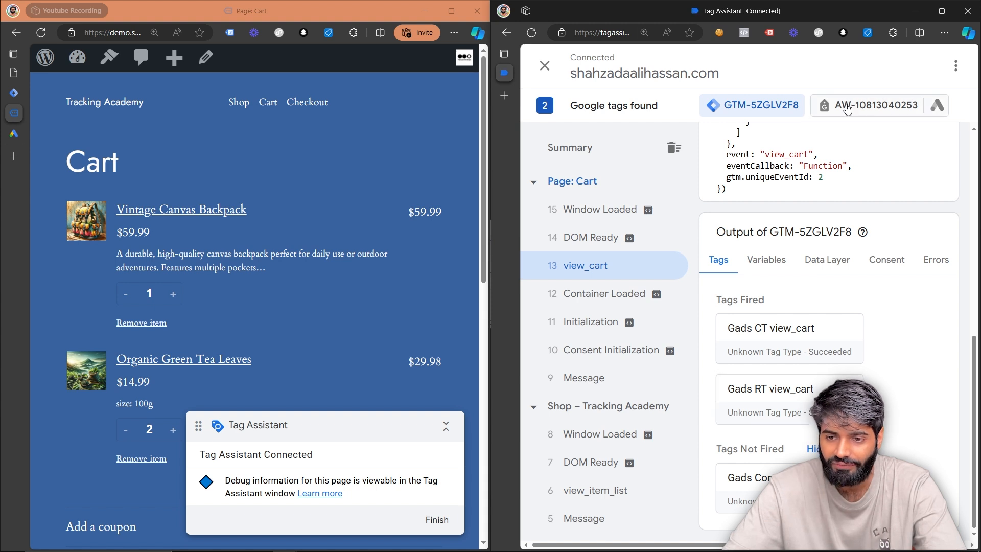
- Inspect the Remarketing hit sent on the Google Ads tag's view_cart event, reading its parameters down to the data row
click(848, 108)
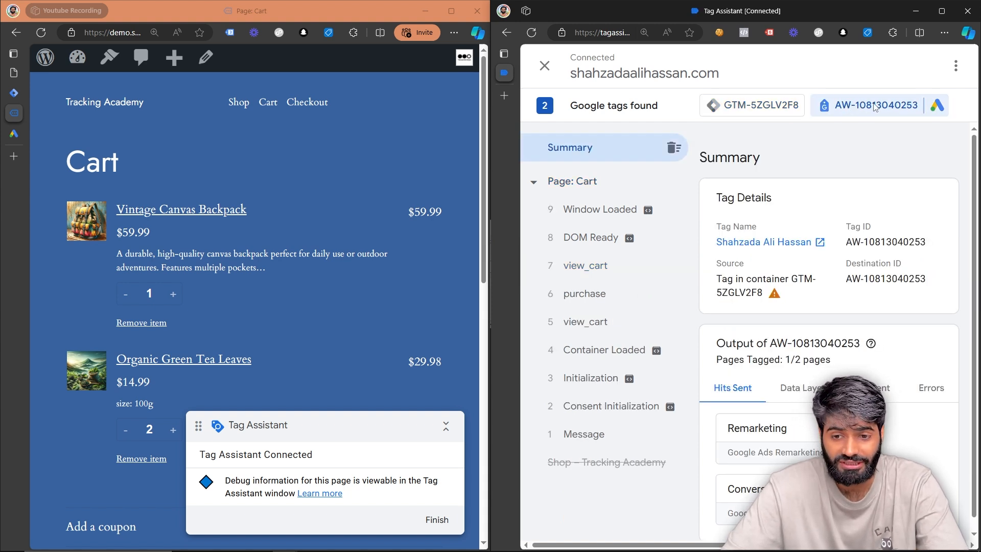
click(617, 266)
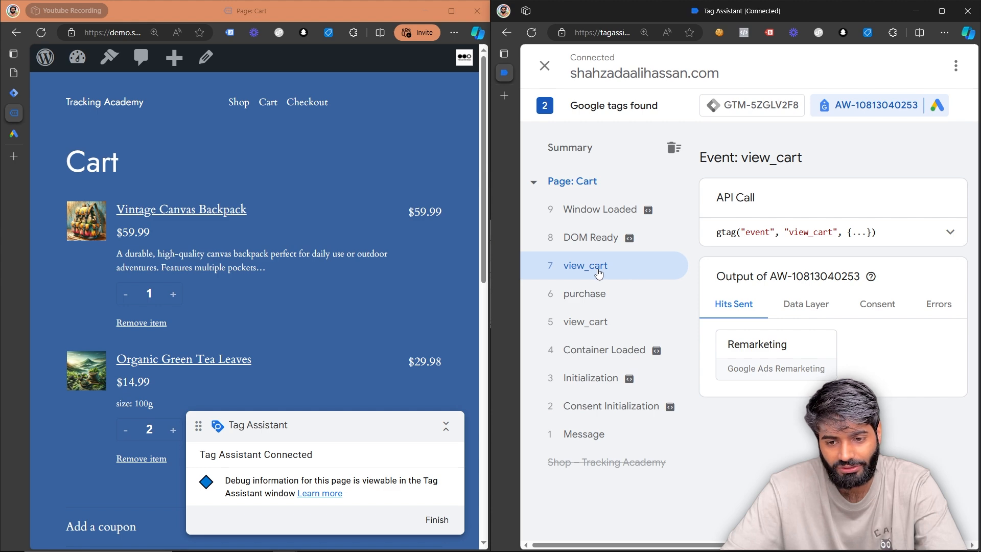
click(721, 353)
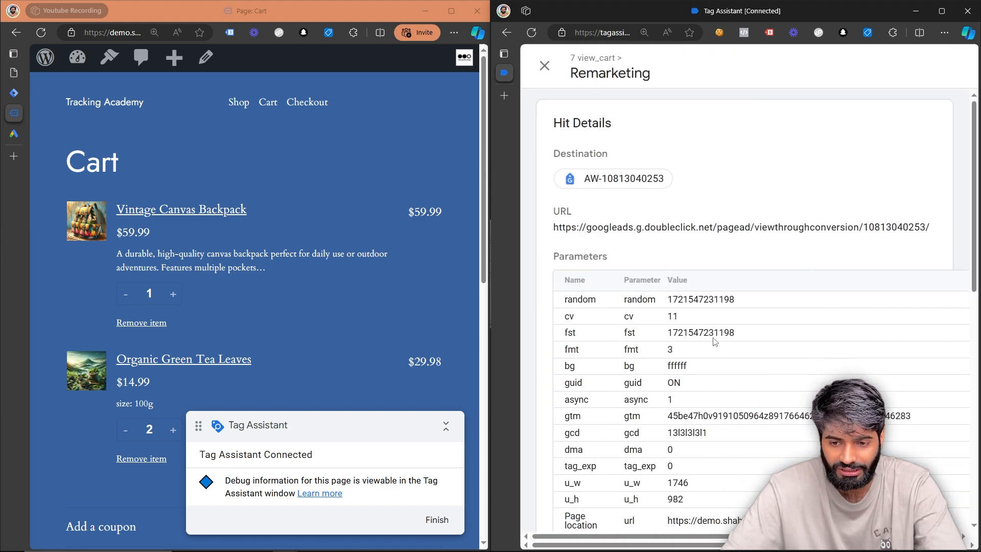
scroll(715, 345, down, 12)
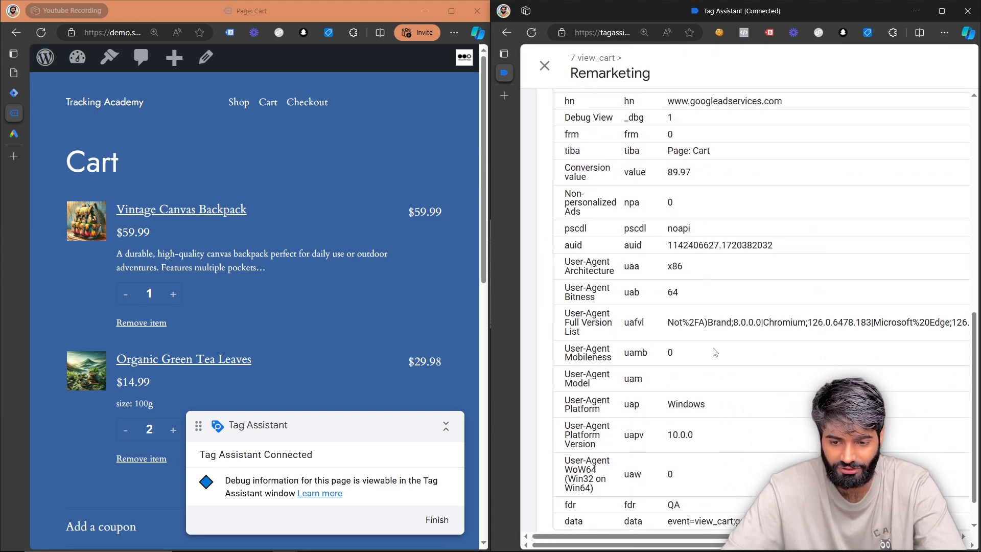
scroll(716, 352, down, 2)
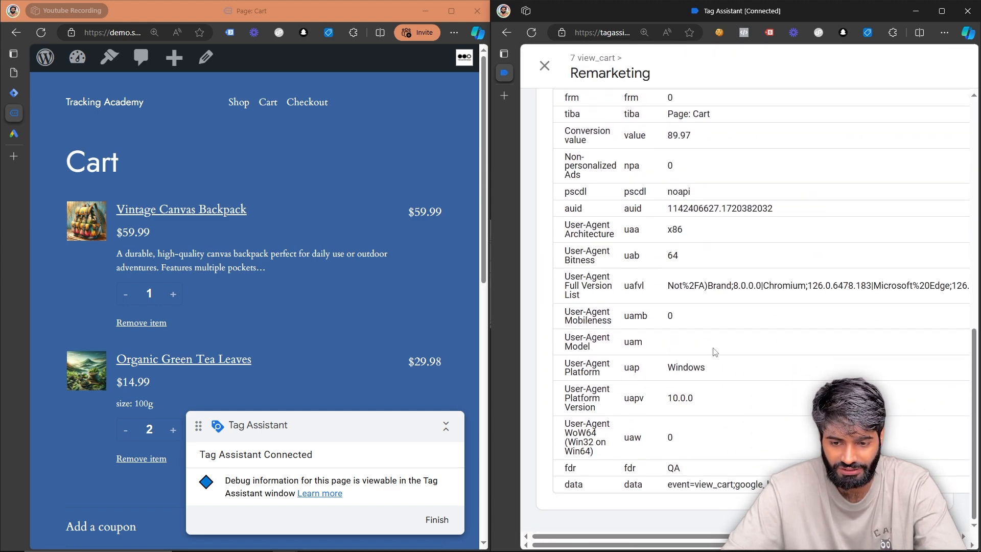
double_click(719, 489)
click(798, 491)
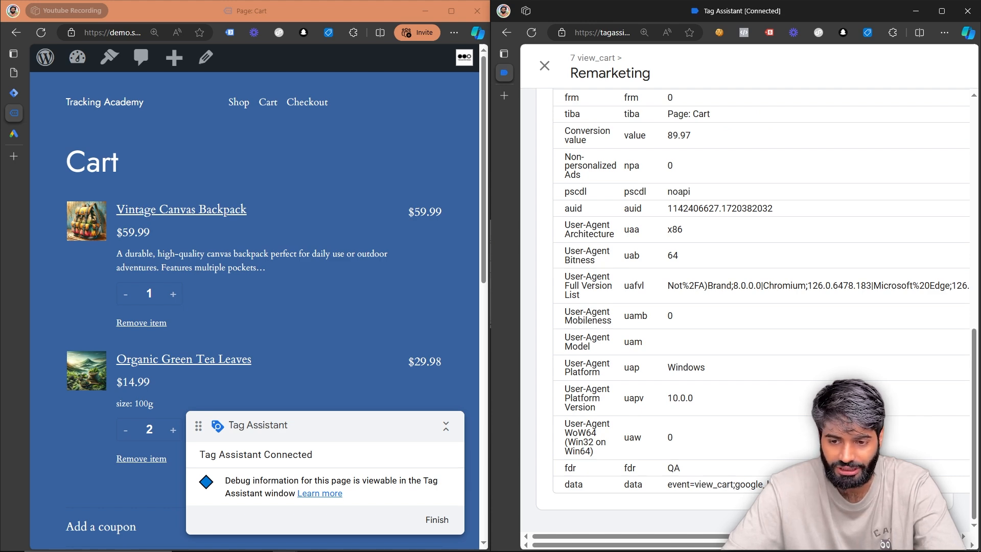
scroll(703, 303, up, 8)
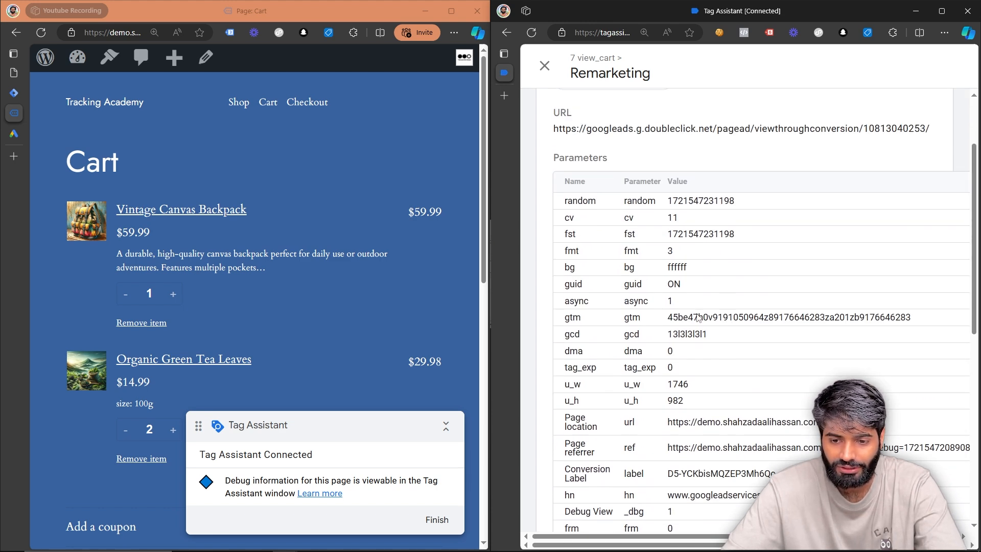
click(552, 70)
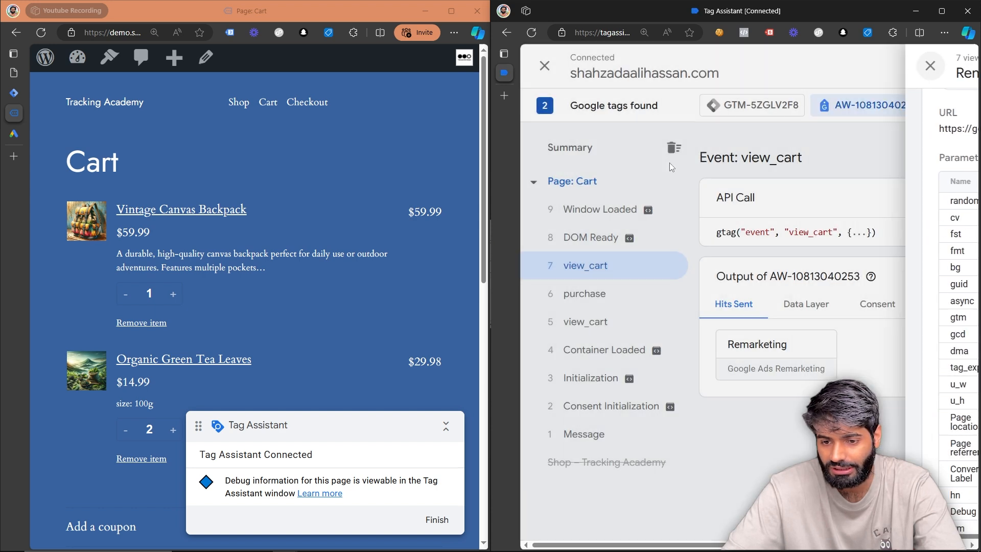
- Check the Google Ads tag's other view_cart event and inspect the purchase event's Conversion hit, including its transaction type
click(614, 319)
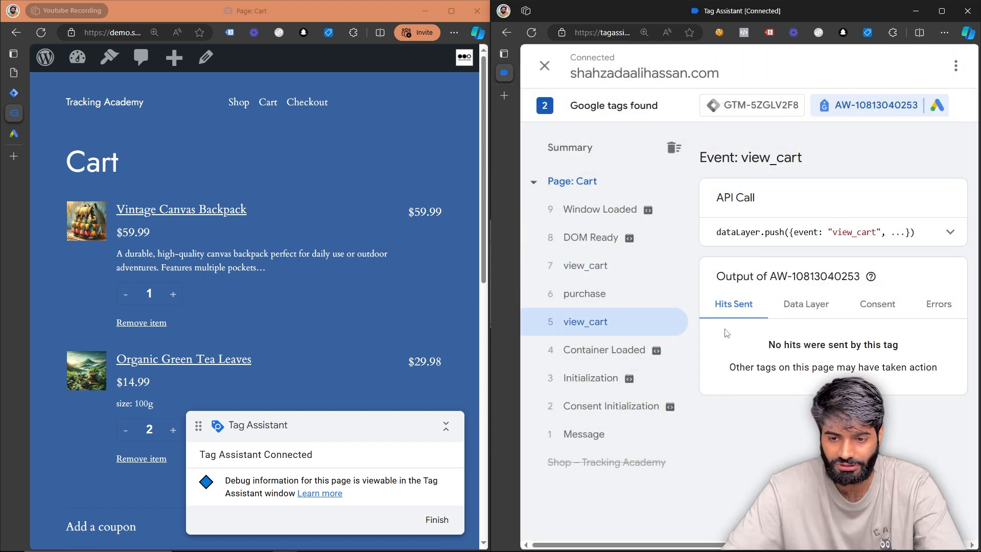
click(630, 299)
click(752, 342)
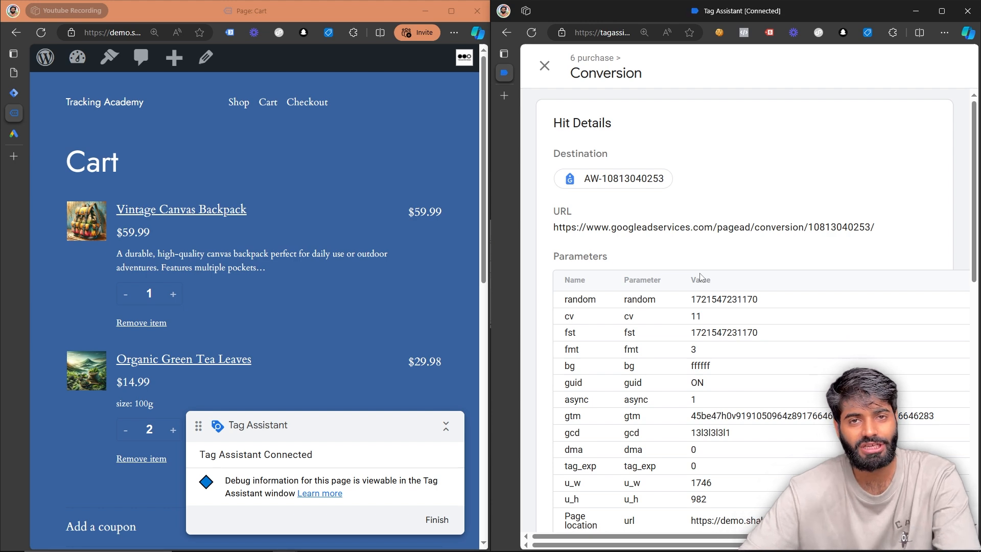
scroll(701, 277, down, 6)
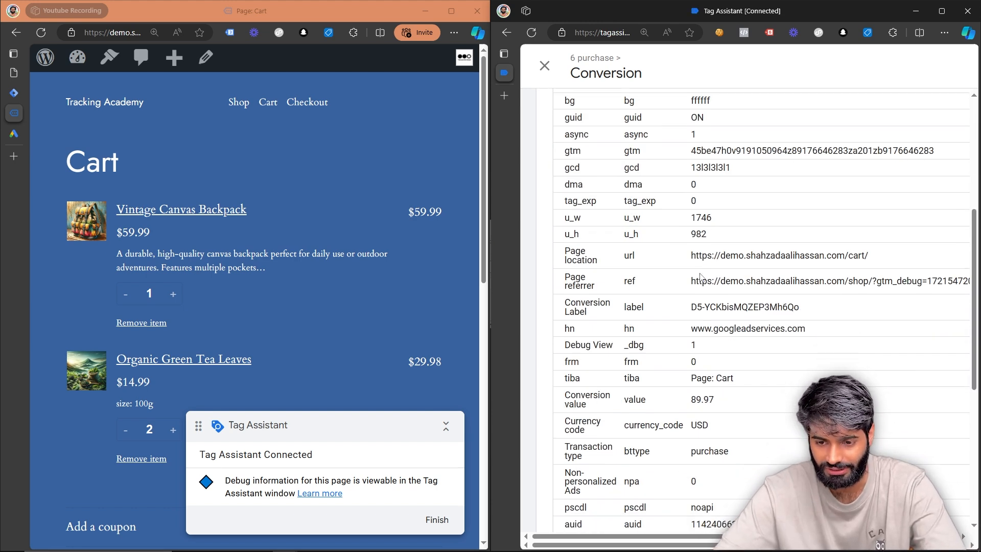
scroll(702, 276, up, 1)
drag(745, 441, 703, 441)
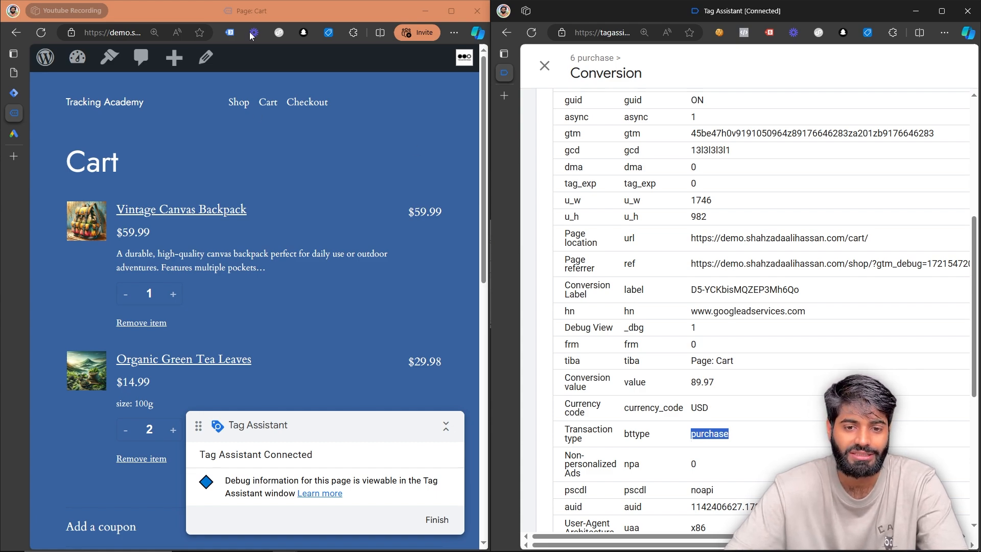
- In Tag Assistant Legacy on the cart page, examine the Google Ads Conversion Tracking metadata and the event and id data of its request
click(229, 32)
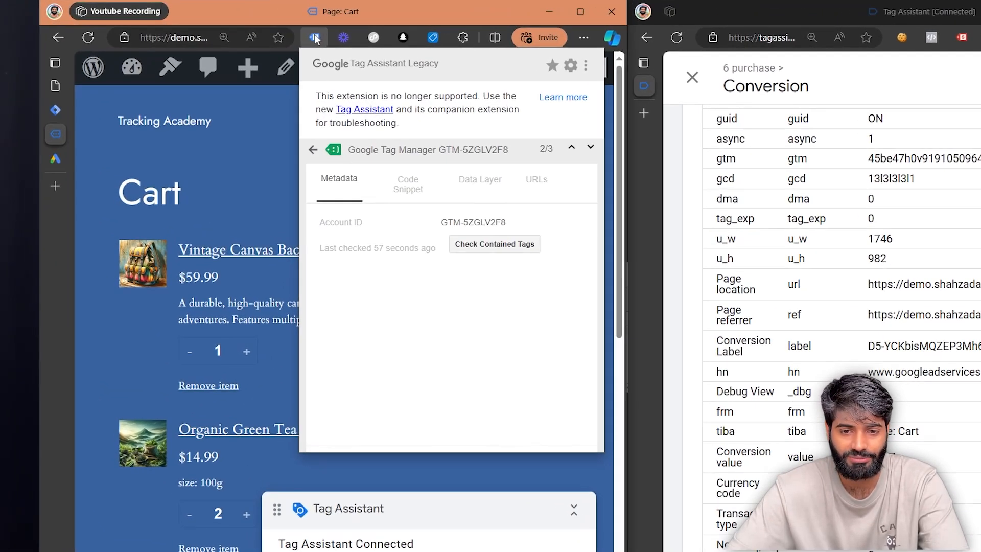
click(313, 150)
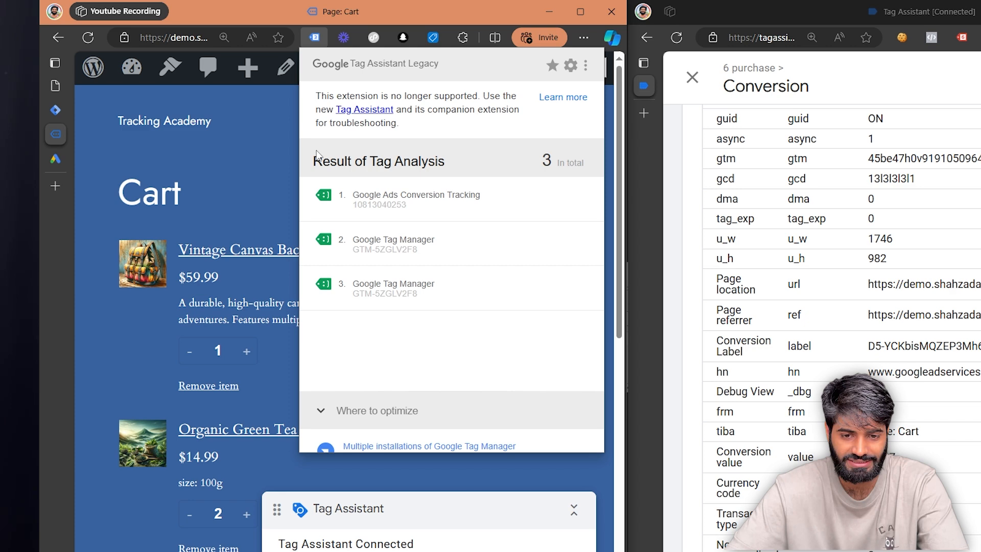
click(366, 195)
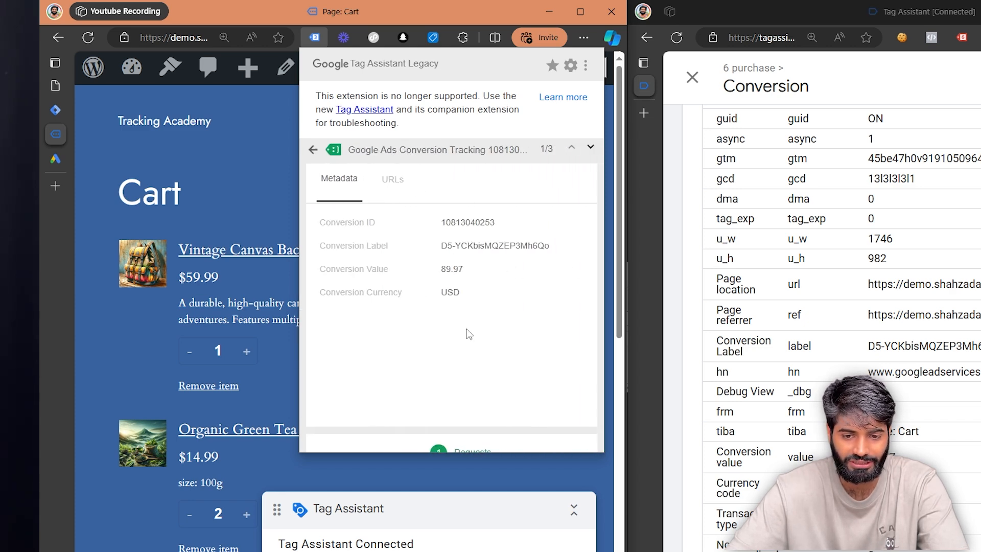
click(446, 452)
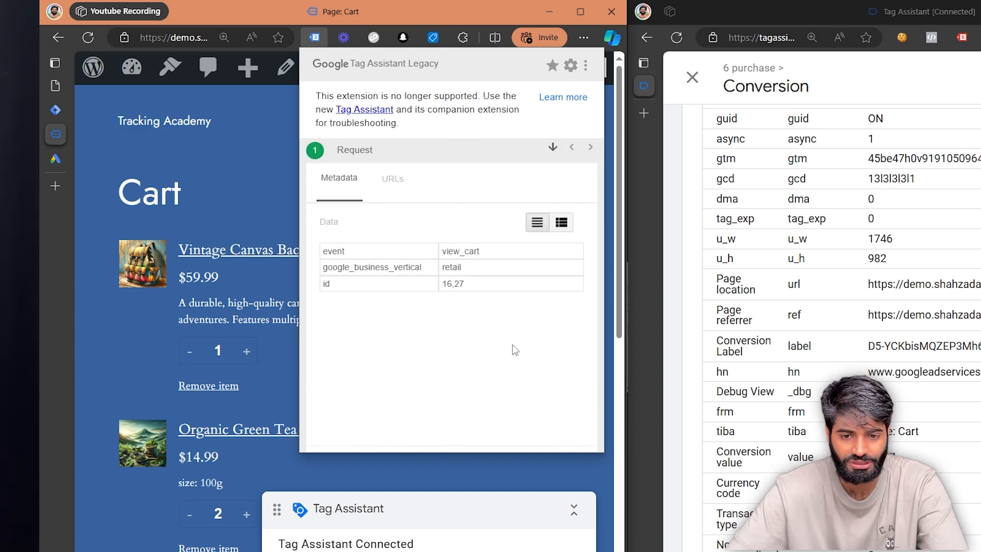
drag(489, 257, 448, 255)
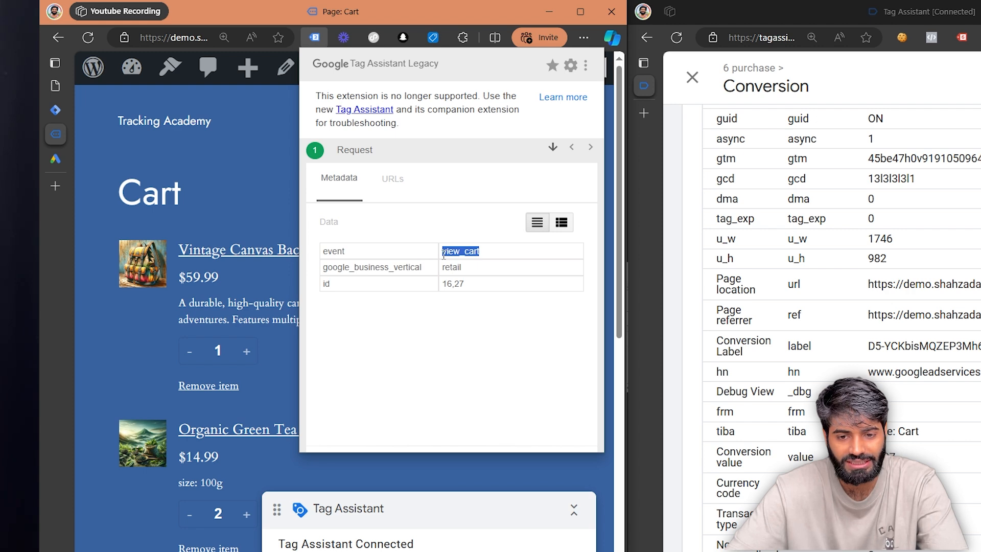
drag(471, 288, 449, 283)
click(553, 147)
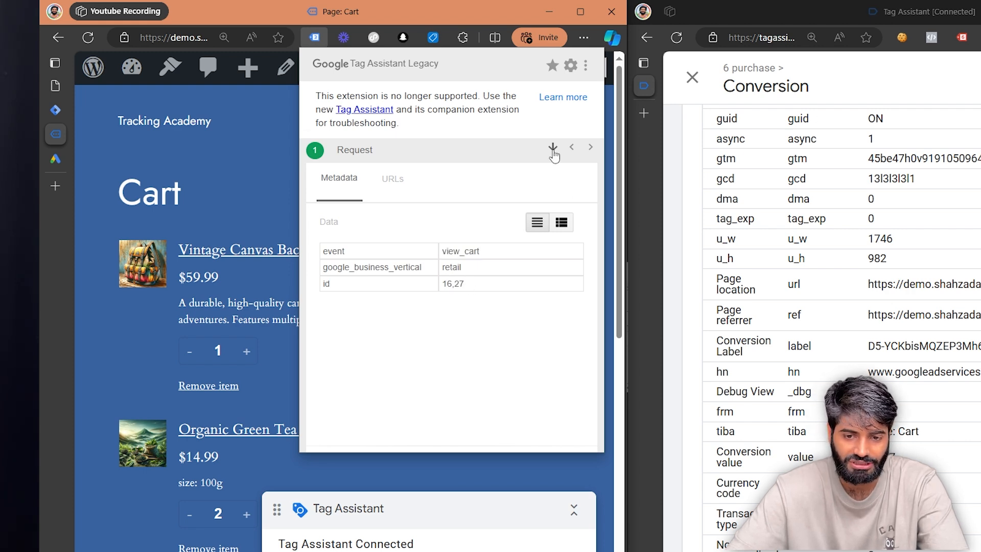
- Examine the Google Ads Conversion Tracking request URL as a parameter table, checking the value and currency_code rows
click(399, 189)
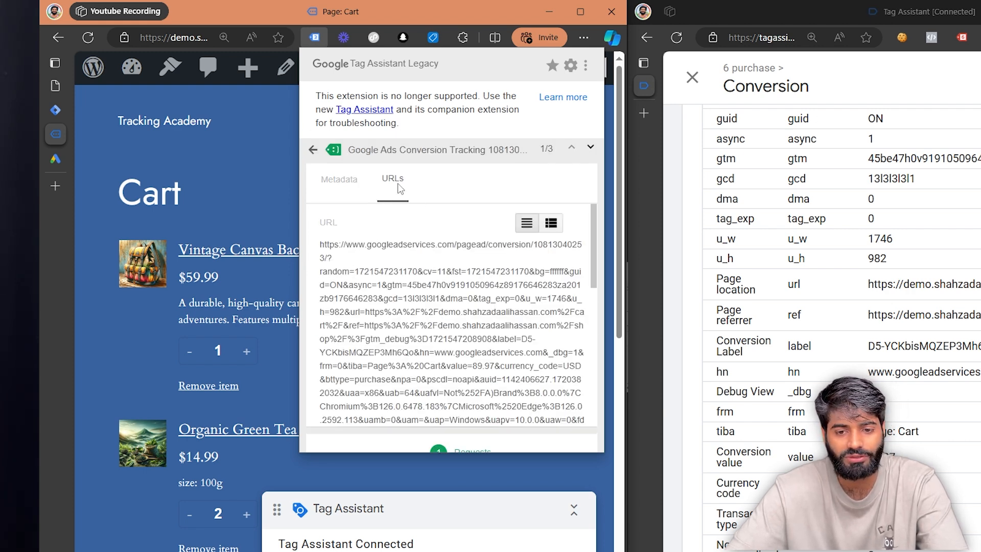
click(557, 226)
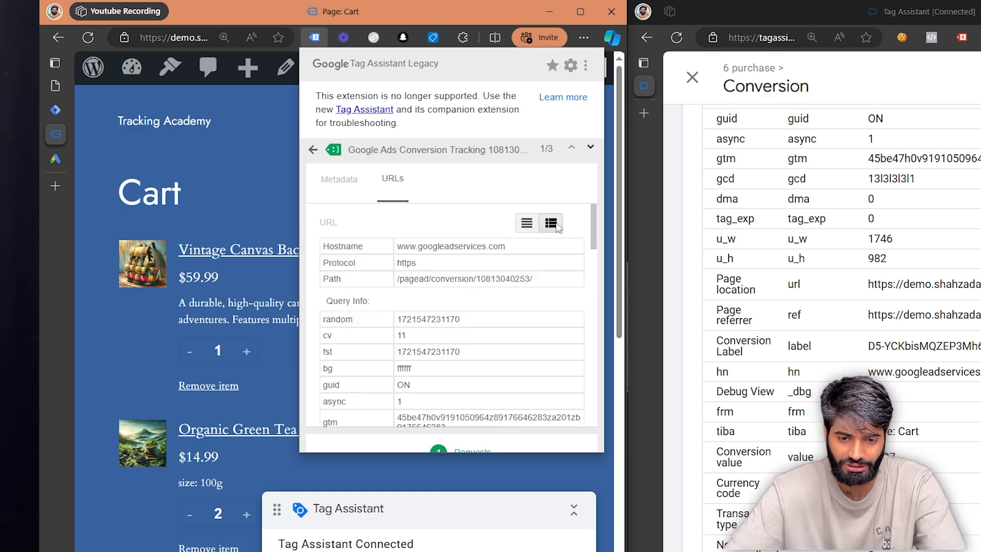
scroll(511, 306, down, 5)
scroll(512, 308, down, 3)
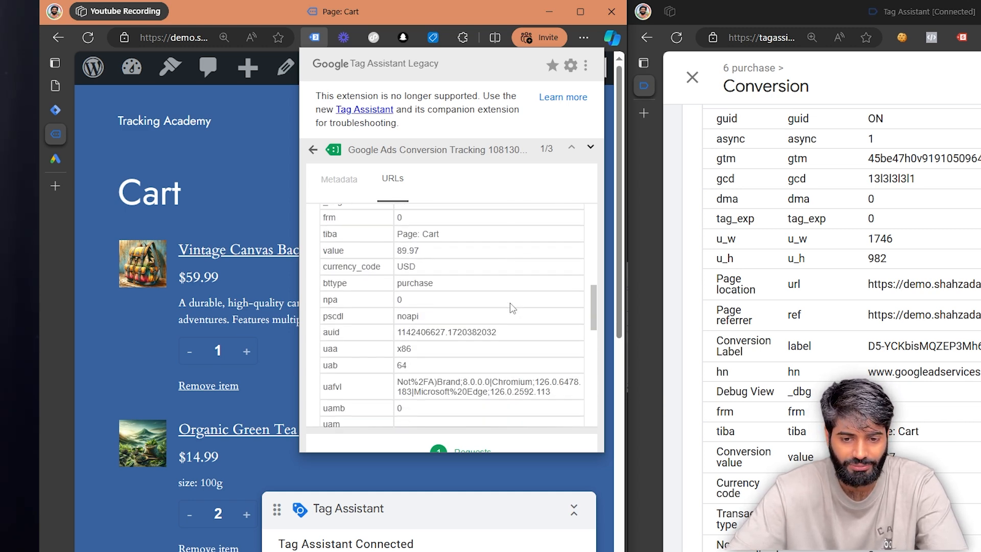
double_click(420, 251)
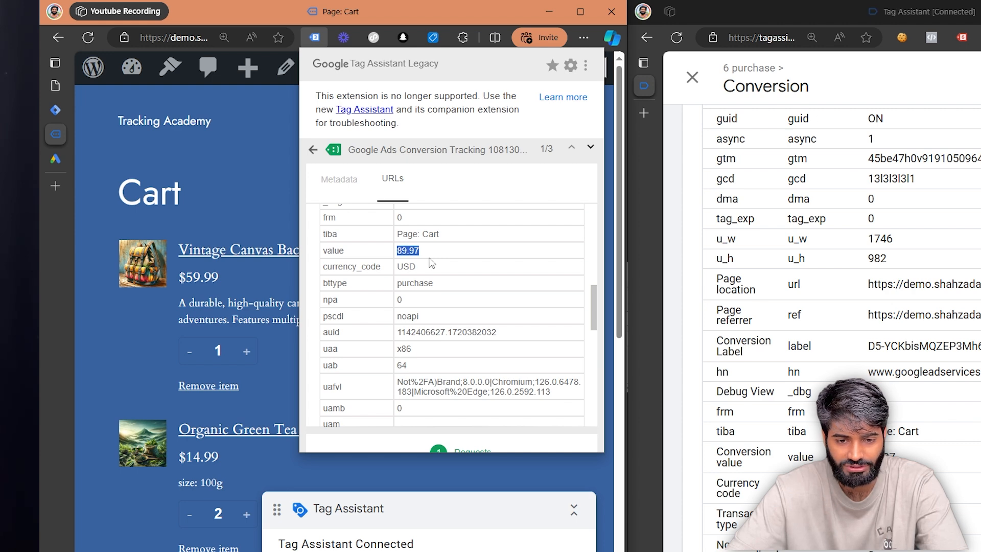
scroll(440, 283, down, 5)
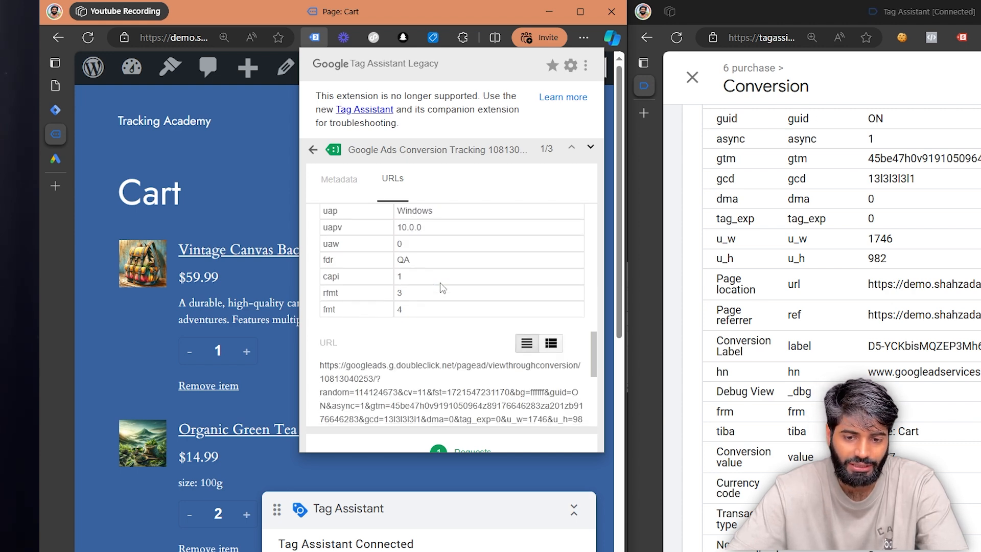
scroll(440, 283, up, 6)
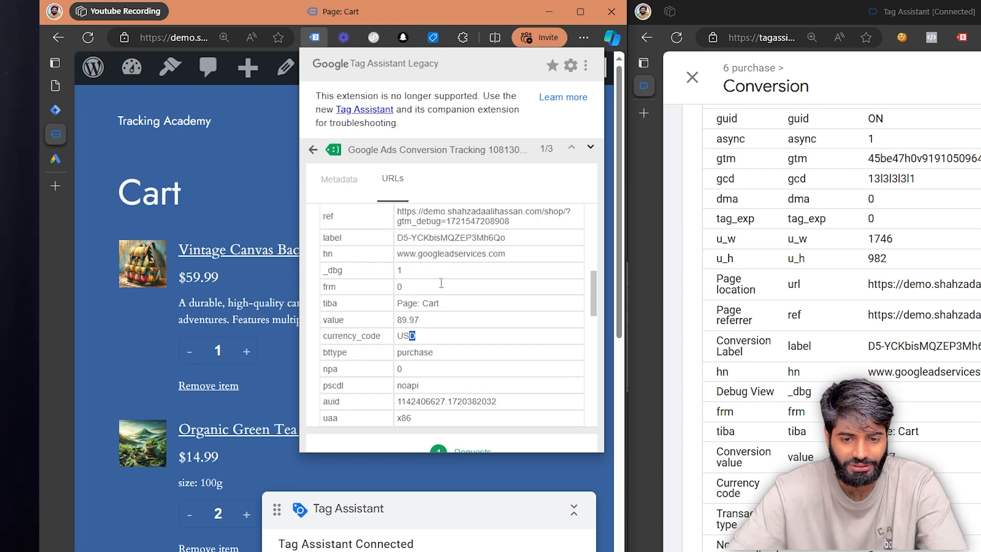
scroll(440, 283, up, 2)
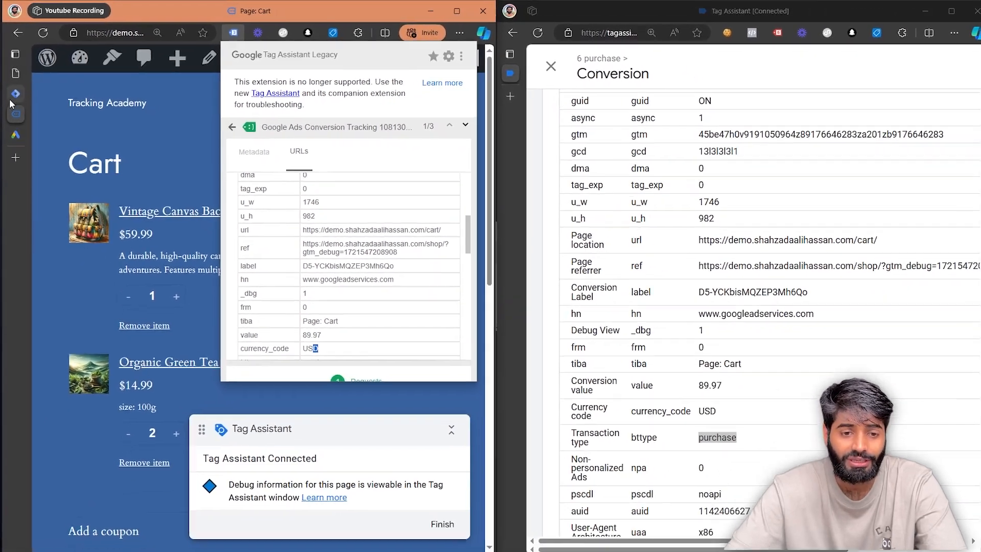
- Switch to Google Tag Manager and publish the workspace changes as a version named "[TrackingAcademy] Gads RT & CT View Cart"
click(55, 110)
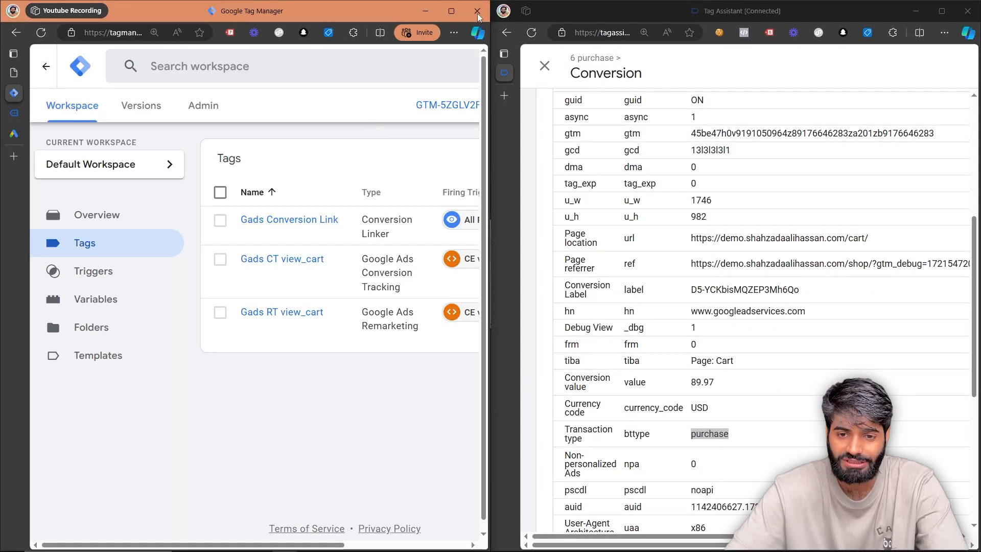
click(451, 11)
click(958, 109)
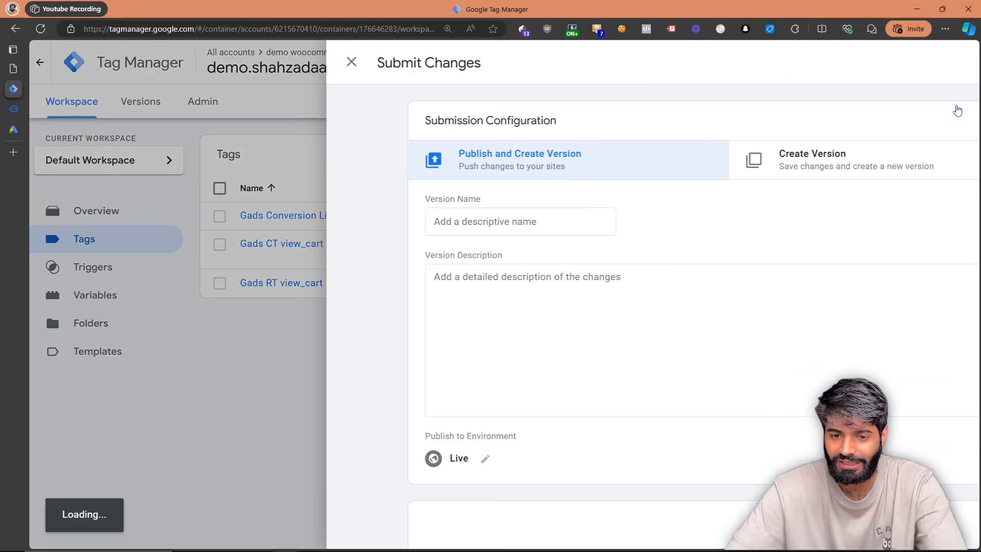
click(402, 223)
text([)
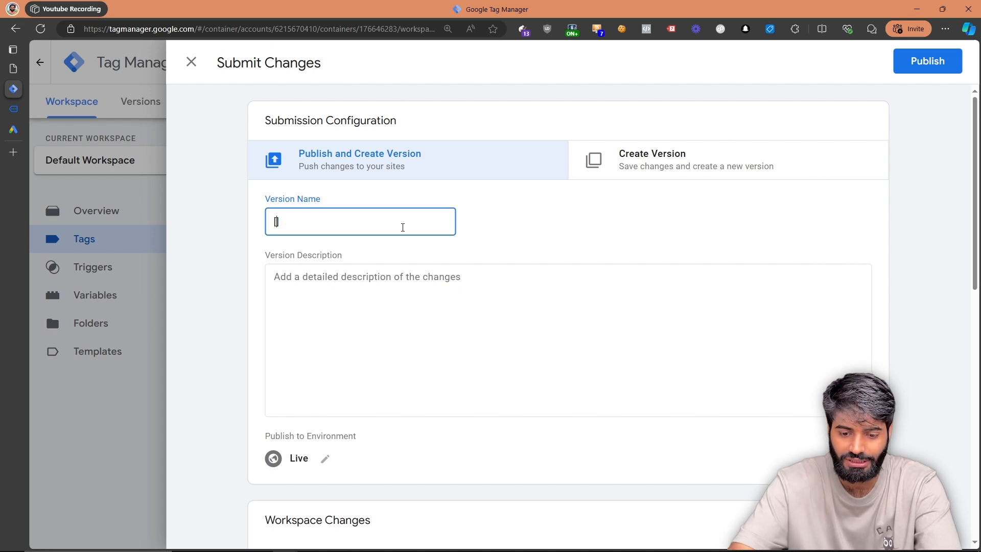
text(Tracking)
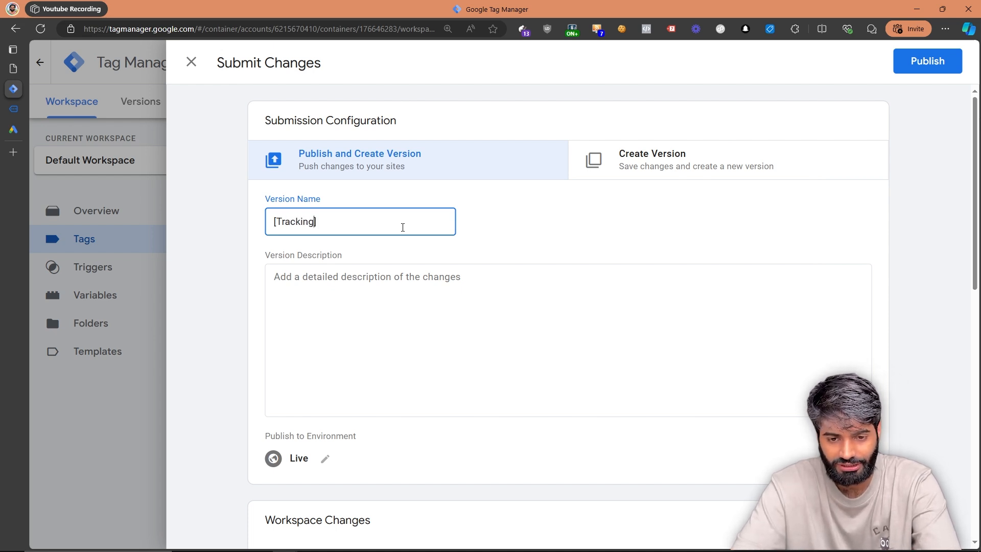
text(Academy])
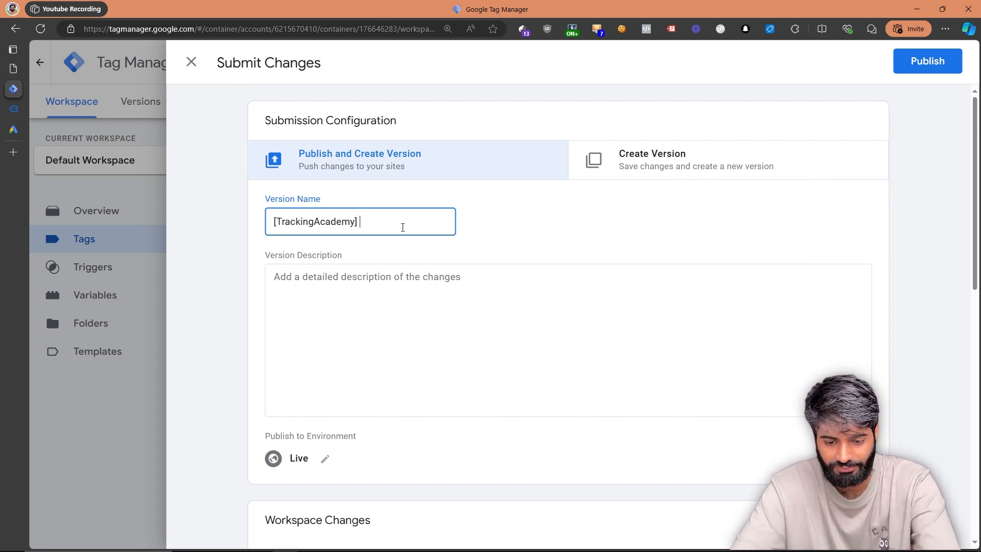
text( Gads View Cart)
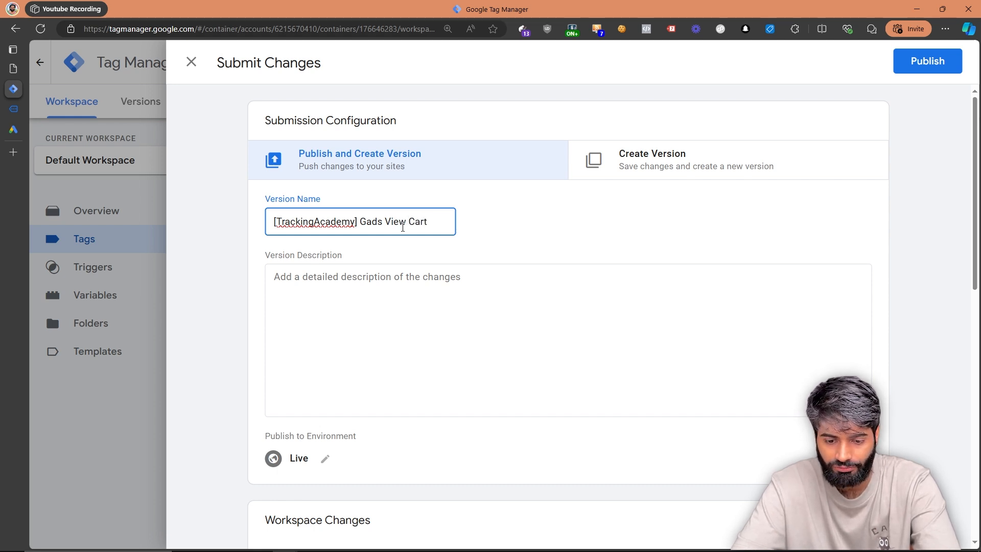
text(RT &)
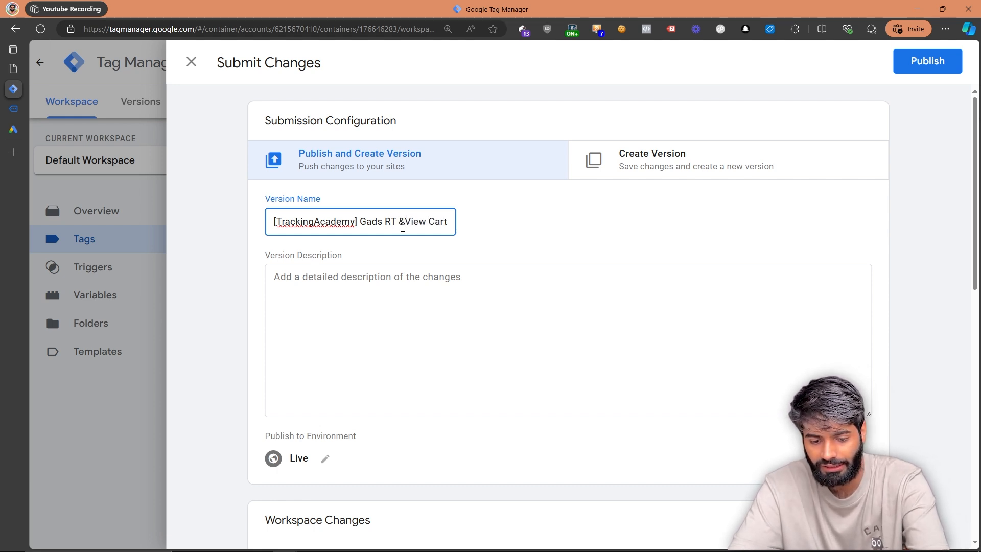
text( CT)
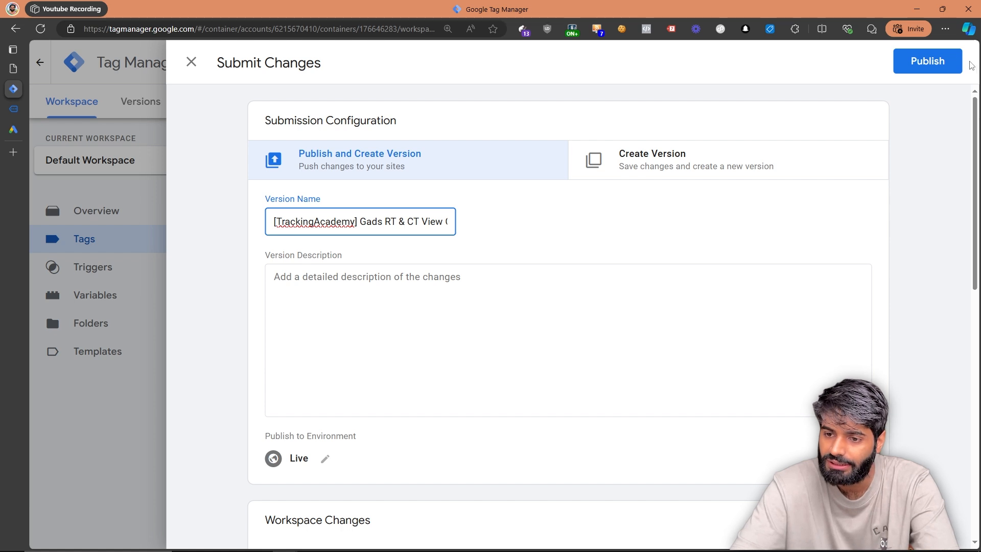
click(951, 66)
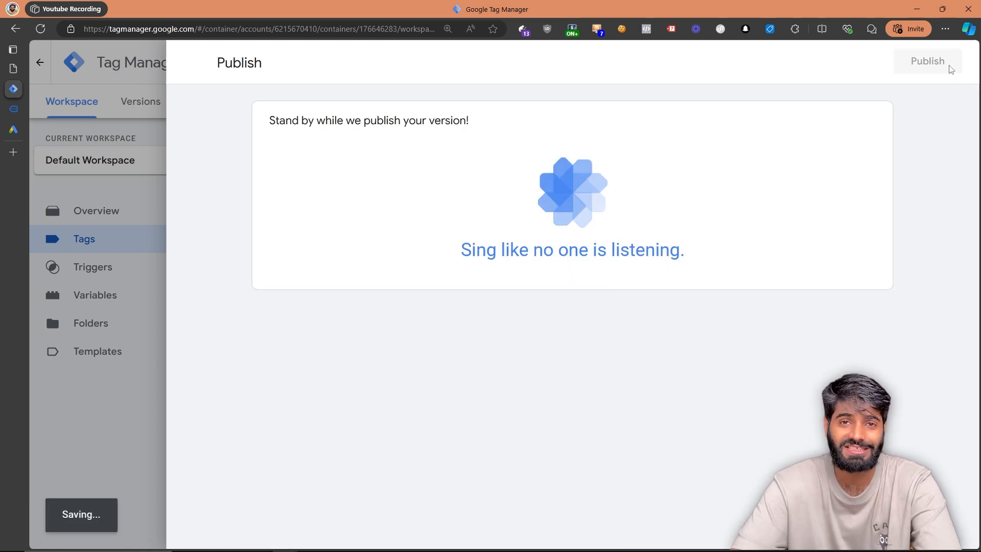